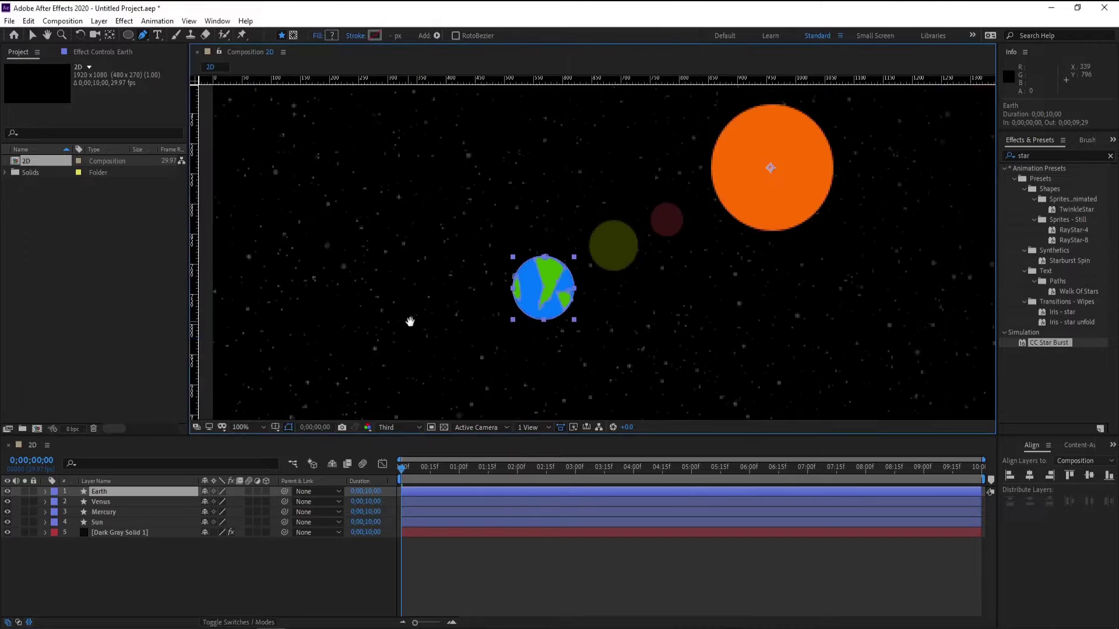
Zoom the composition view to 50% and recentre it.
drag(410, 322, 377, 325)
click(251, 425)
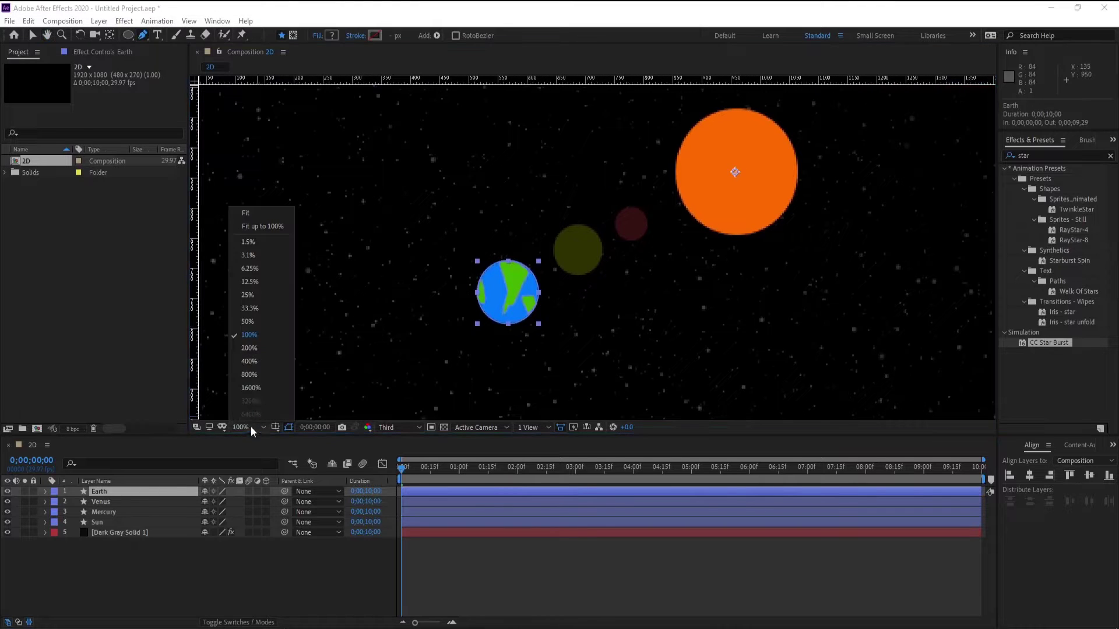
click(254, 324)
mouse_move(528, 180)
mouse_down()
mouse_move(499, 241)
mouse_move(425, 225)
mouse_up()
Drive Earth's rotation with a time*180 expression.
key(v)
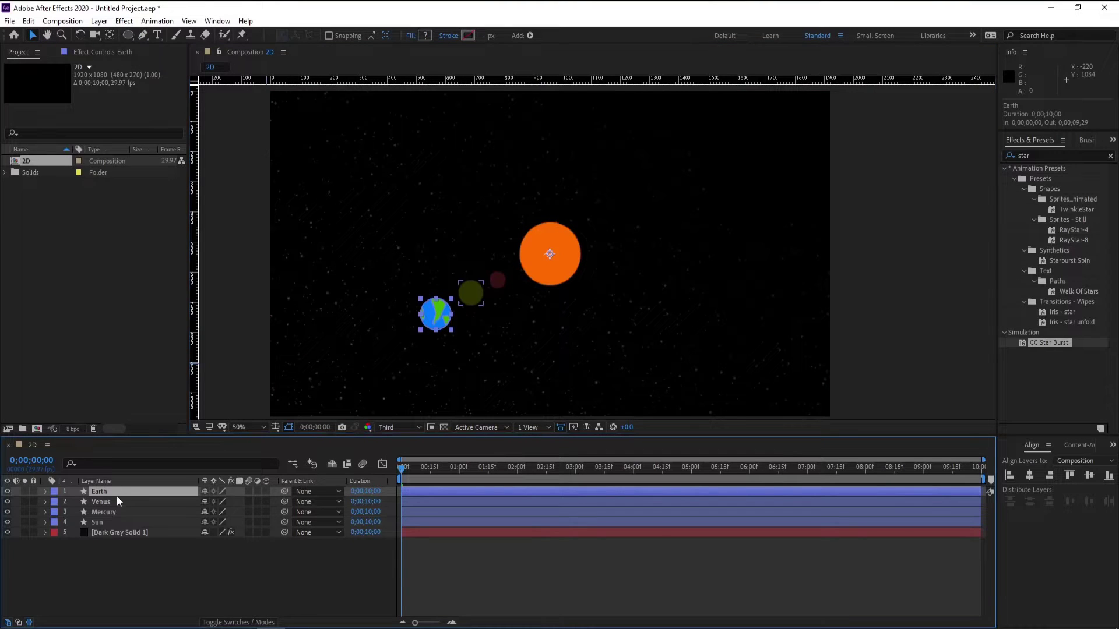
key(r)
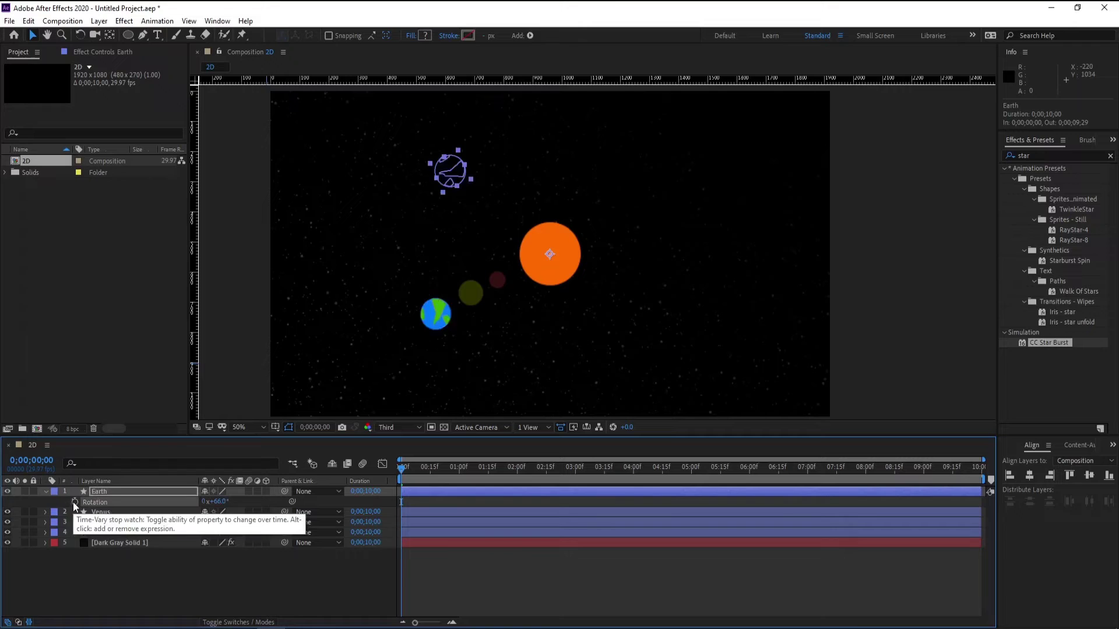
alt+click(73, 504)
text(t)
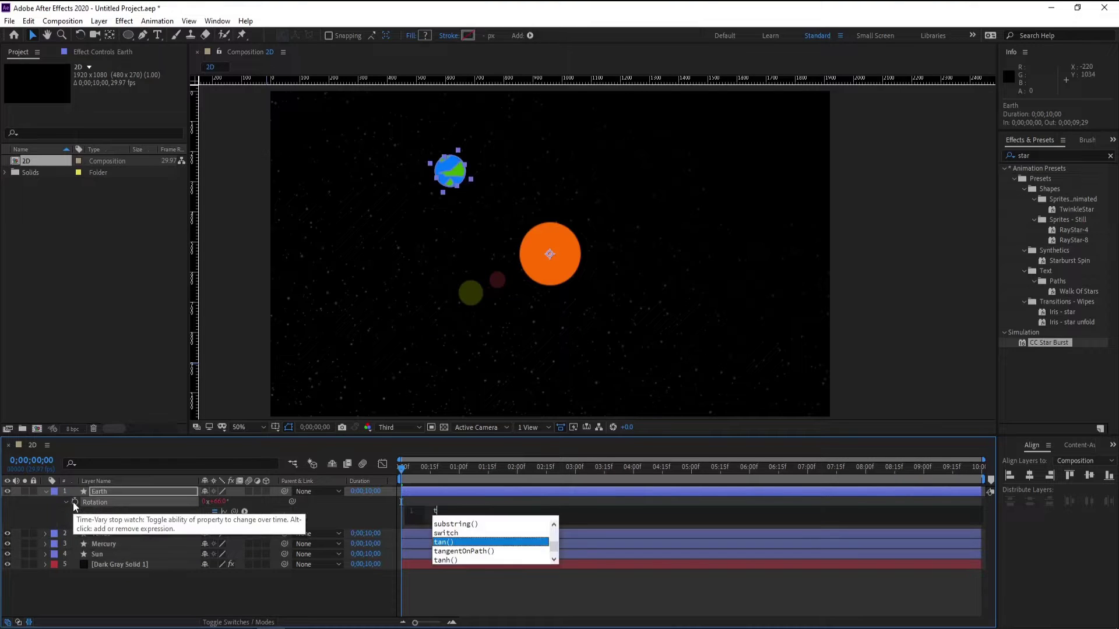
text(ime*180)
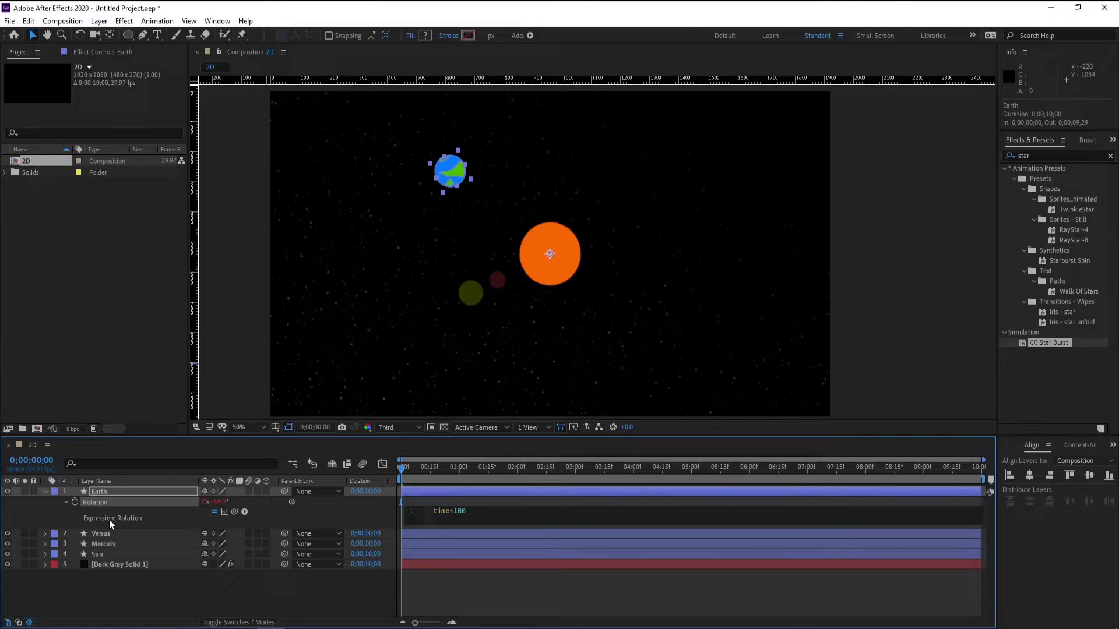
click(120, 494)
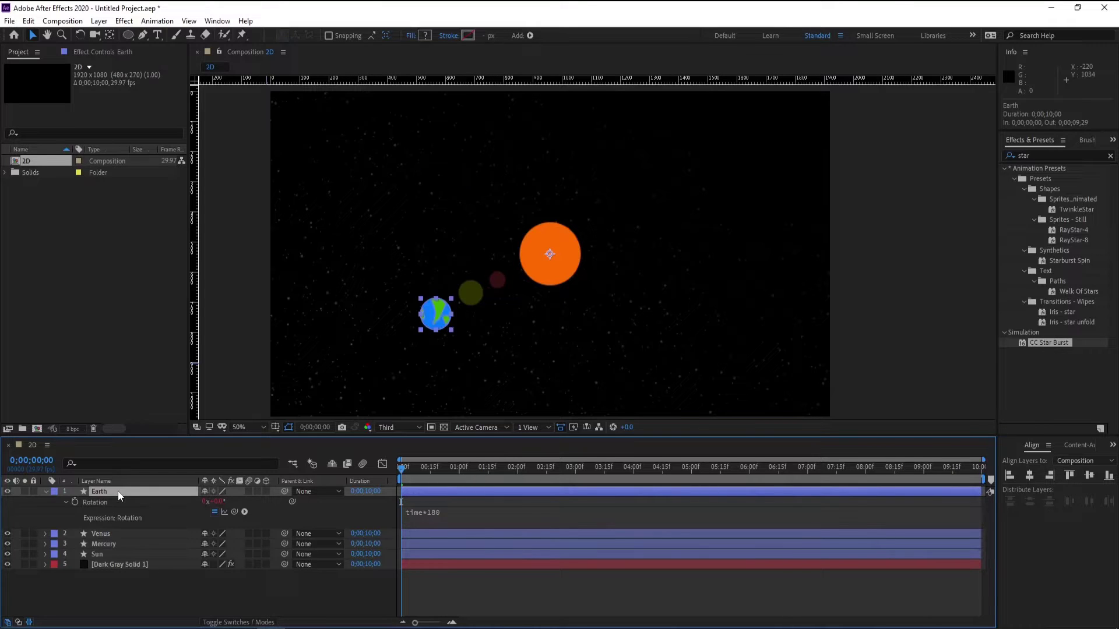
mouse_move(401, 471)
mouse_down()
mouse_move(614, 484)
mouse_move(397, 487)
mouse_move(550, 496)
mouse_move(592, 496)
mouse_move(29, 472)
mouse_up()
Collapse the Earth layer and delete an accidental duplicate of Earth.
click(44, 492)
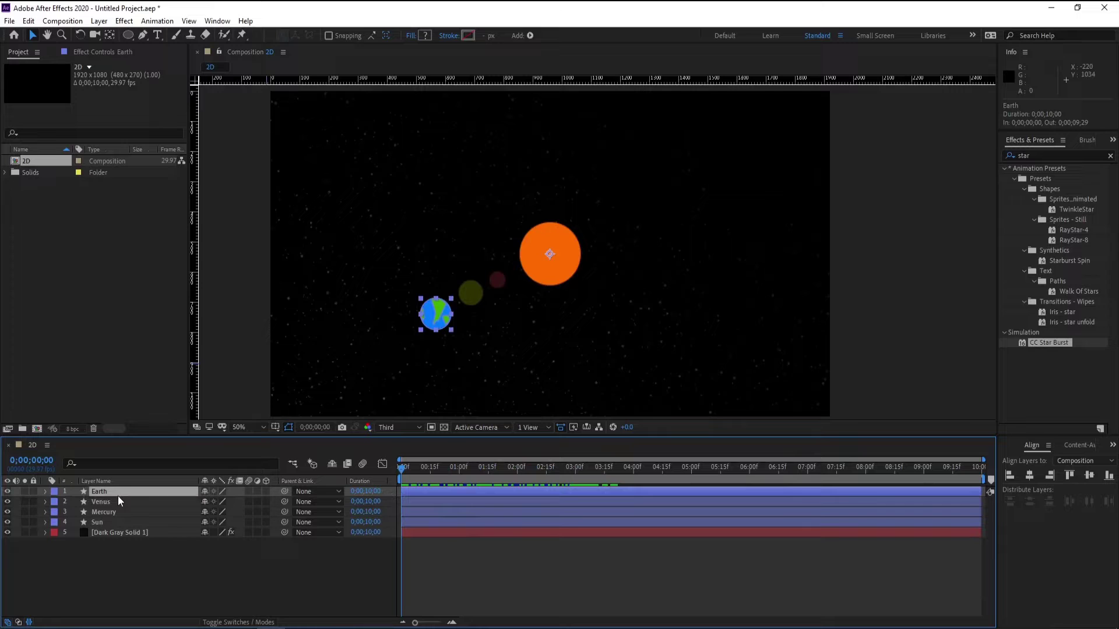
key(ctrl+d)
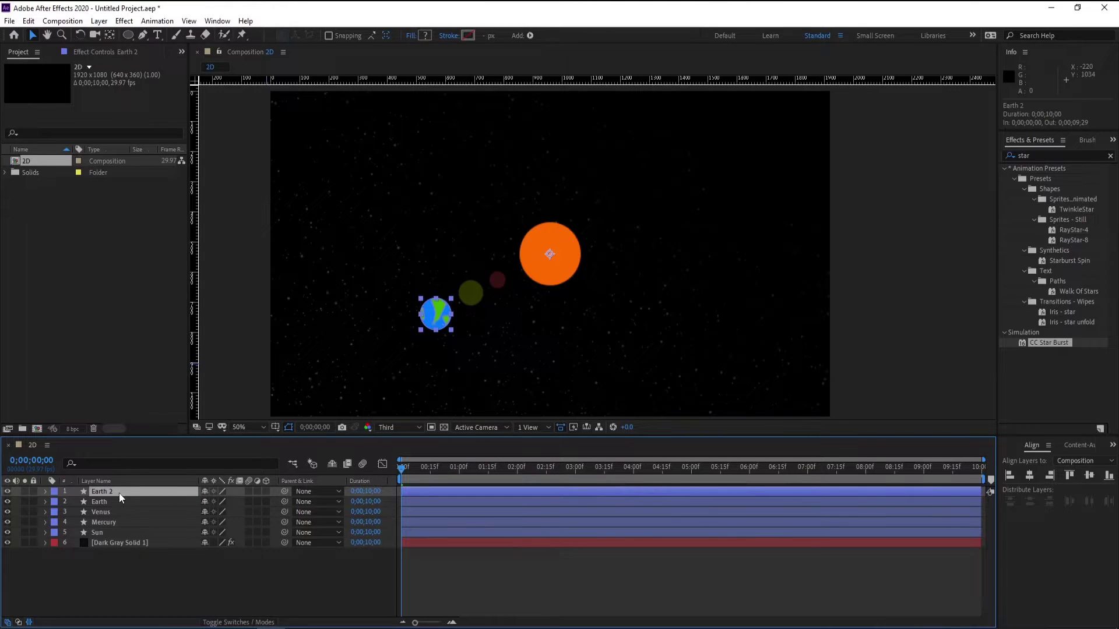
key(Delete)
click(113, 499)
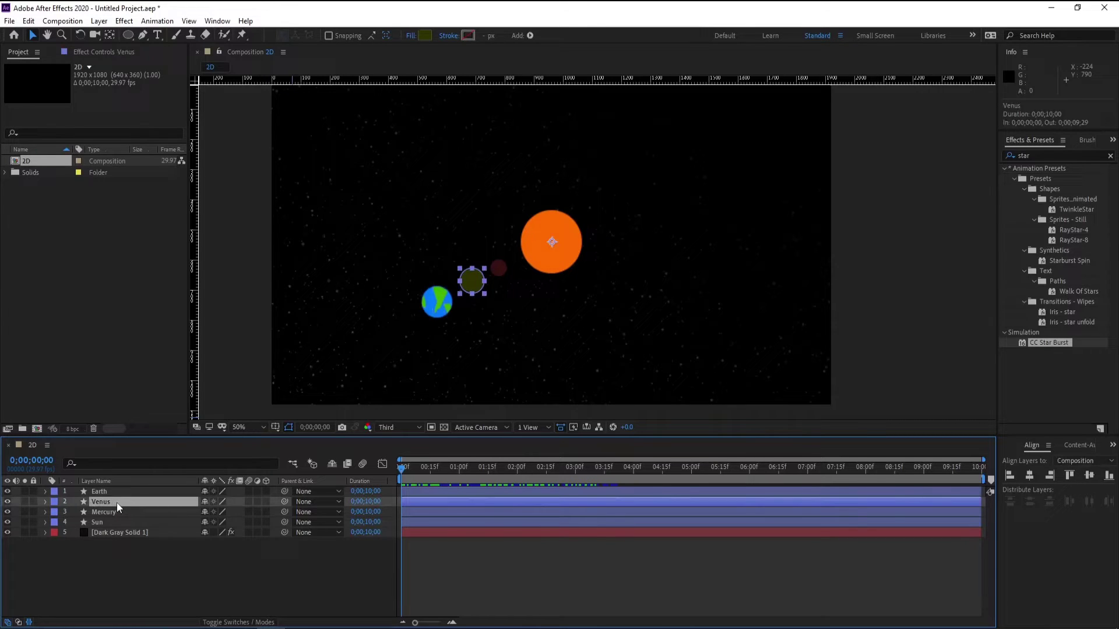
Duplicate Venus, move the copy to the top of the stack, and rename it Mars.
key(ctrl+d)
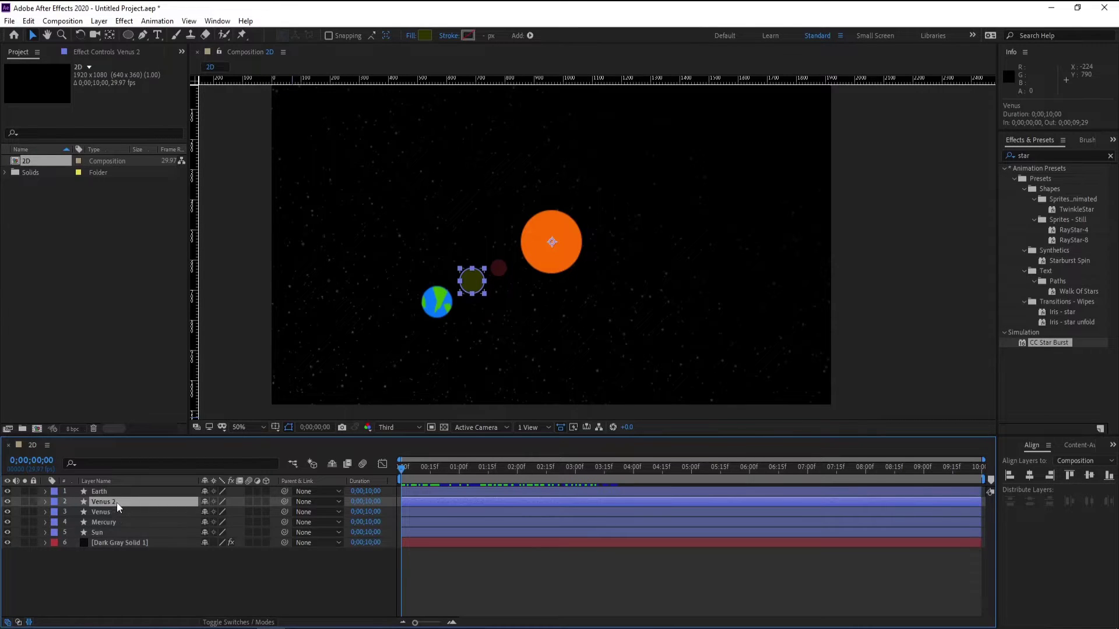
drag(116, 502, 116, 491)
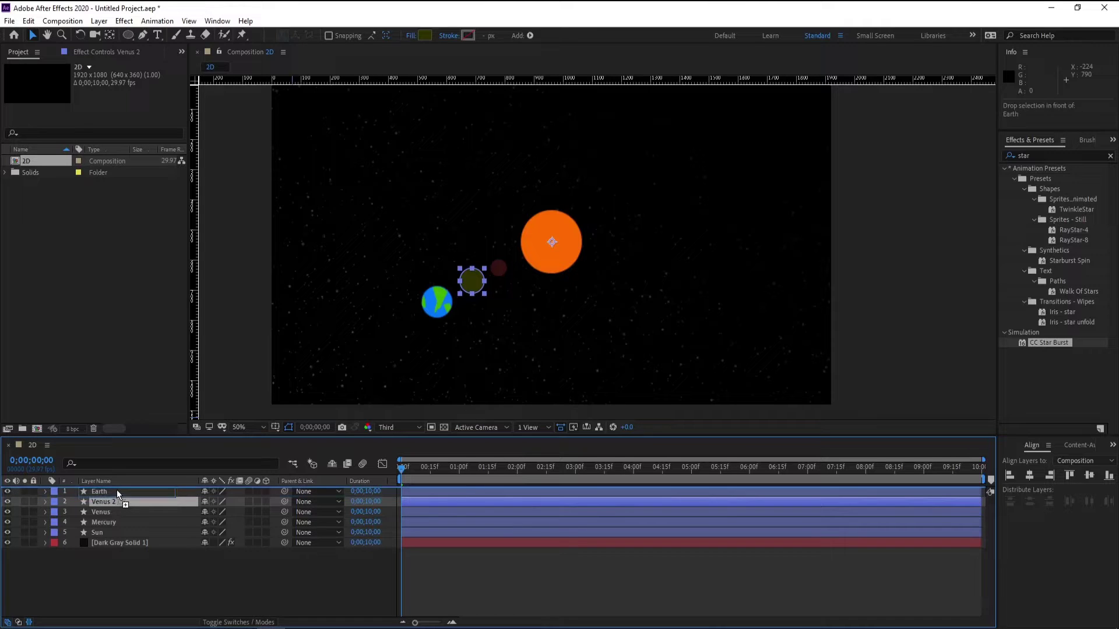
right_click(115, 492)
click(145, 482)
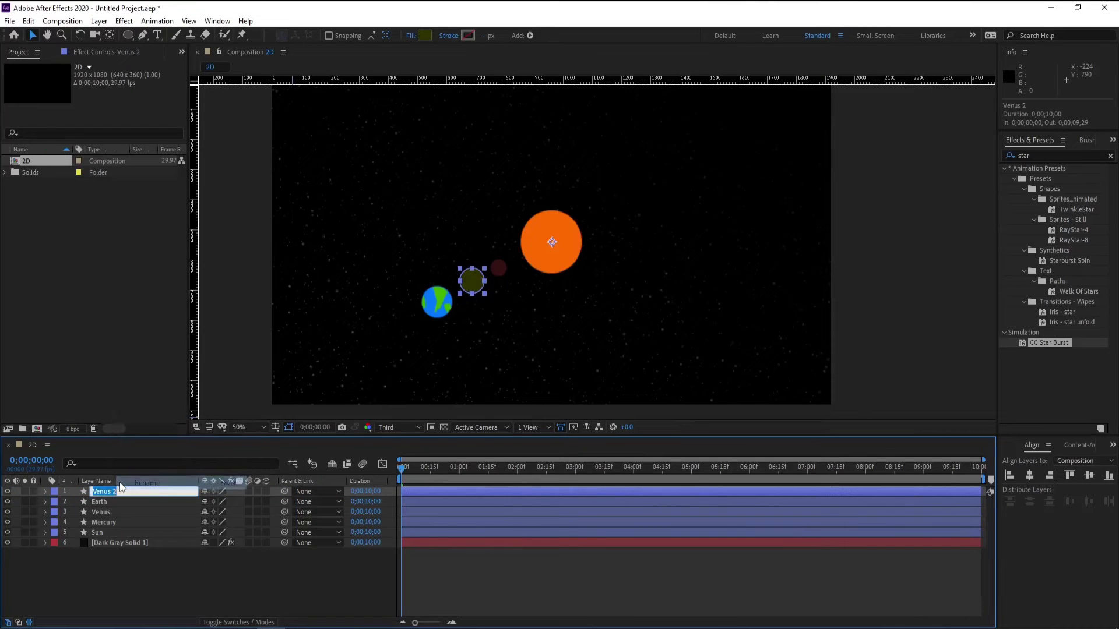
text(Mars)
key(Return)
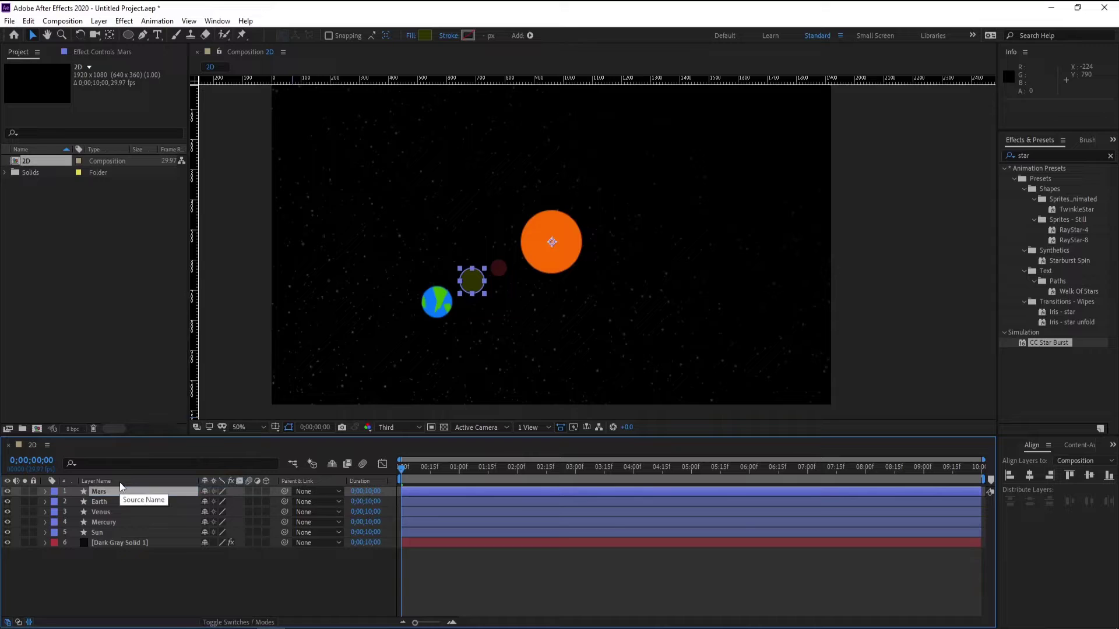
Scale Mars to 14% and move it lower-left, beyond Earth.
key(s)
click(219, 503)
text(14)
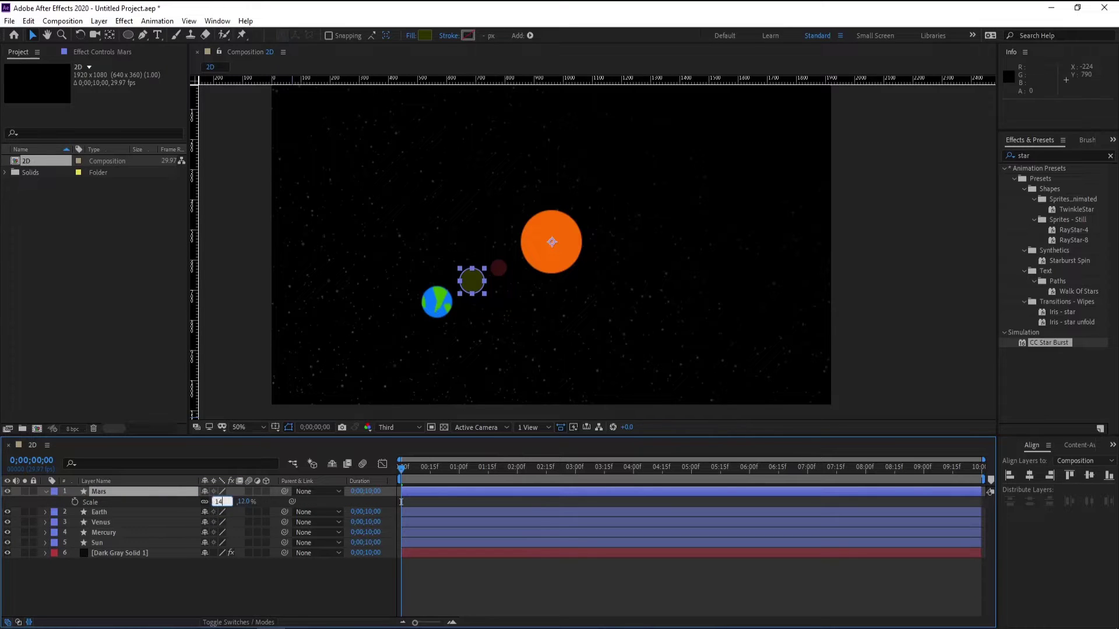
click(152, 492)
key(s)
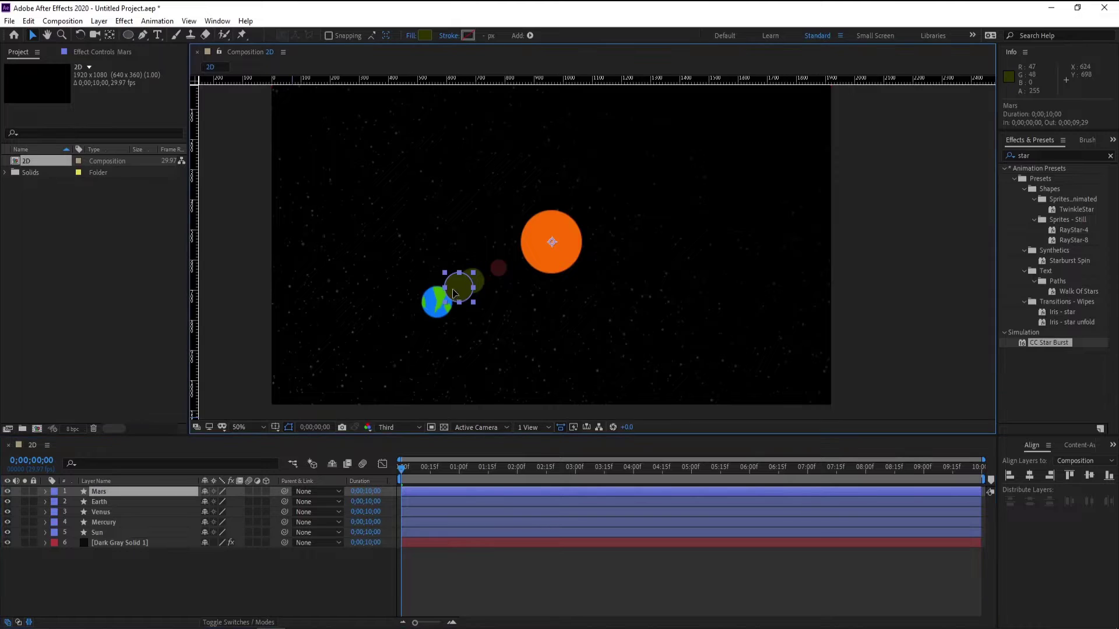
drag(451, 293, 392, 330)
Change Mars's fill from olive to a deep red in the Shape Fill Color picker.
key(Return)
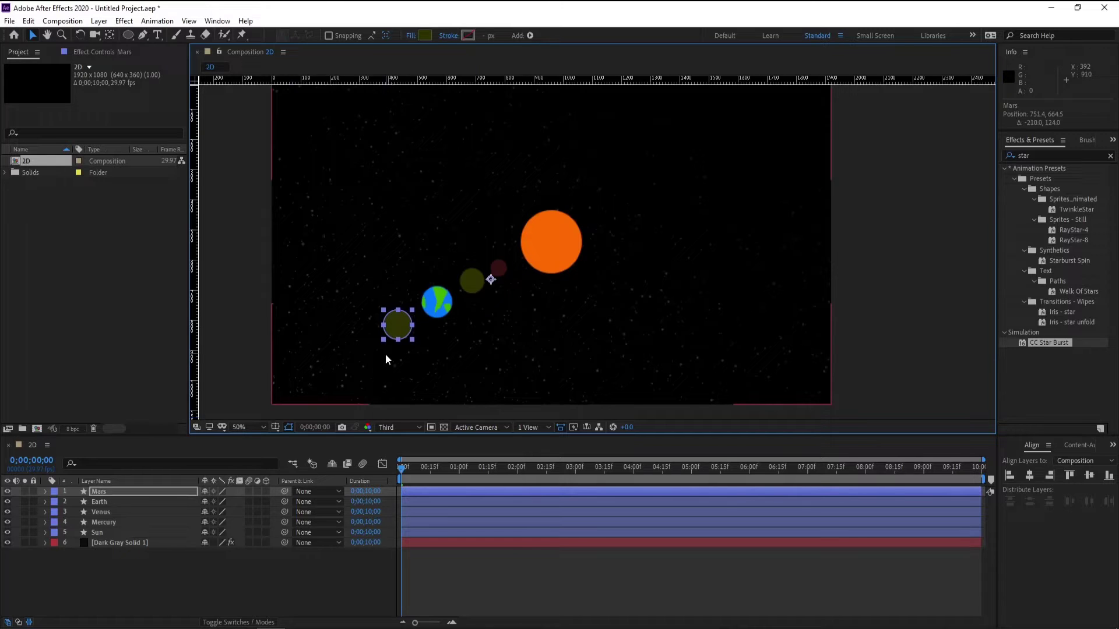
click(425, 36)
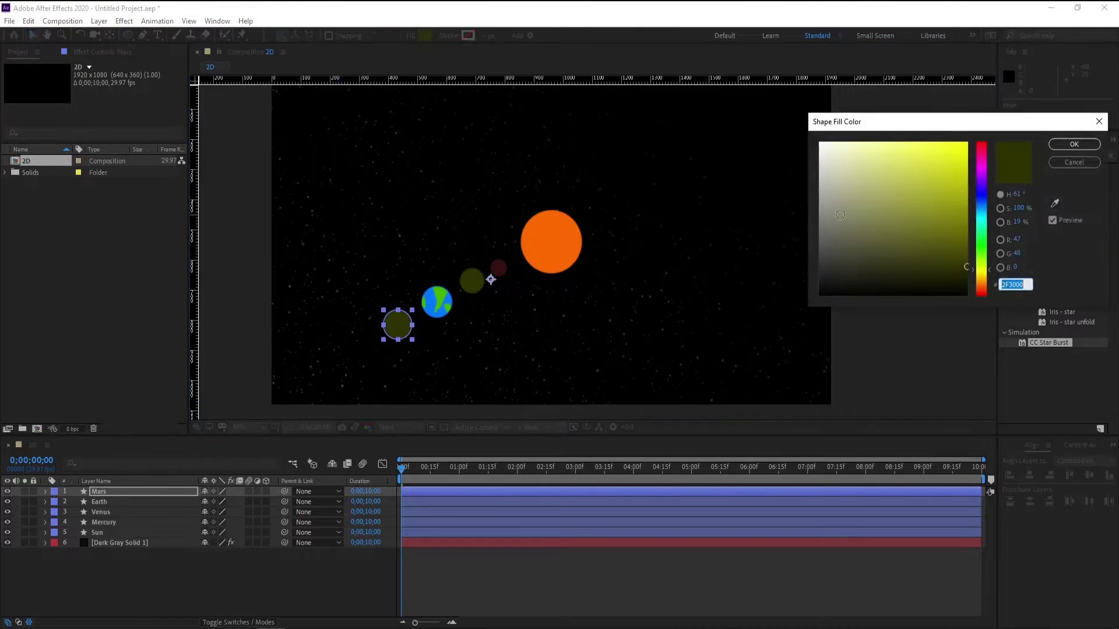
drag(983, 180, 983, 144)
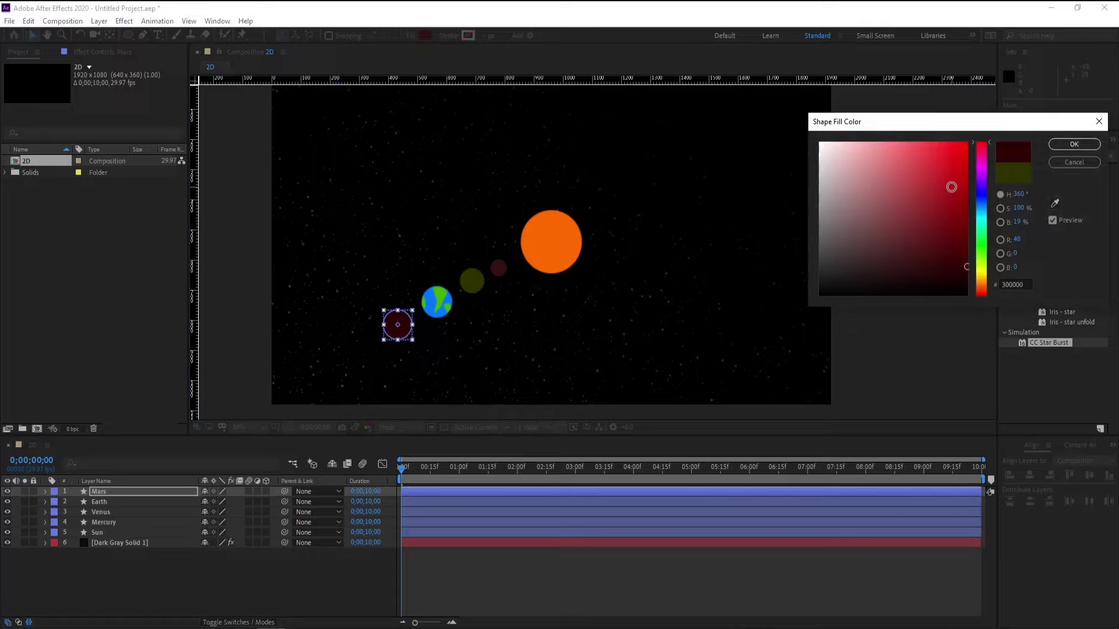
mouse_move(949, 187)
mouse_down()
mouse_move(970, 184)
mouse_move(985, 248)
mouse_move(946, 254)
mouse_move(944, 237)
mouse_move(930, 247)
mouse_move(936, 234)
mouse_move(945, 252)
mouse_move(943, 240)
mouse_up()
Close the colour picker and move Mars's anchor point onto the Sun's centre.
click(1067, 162)
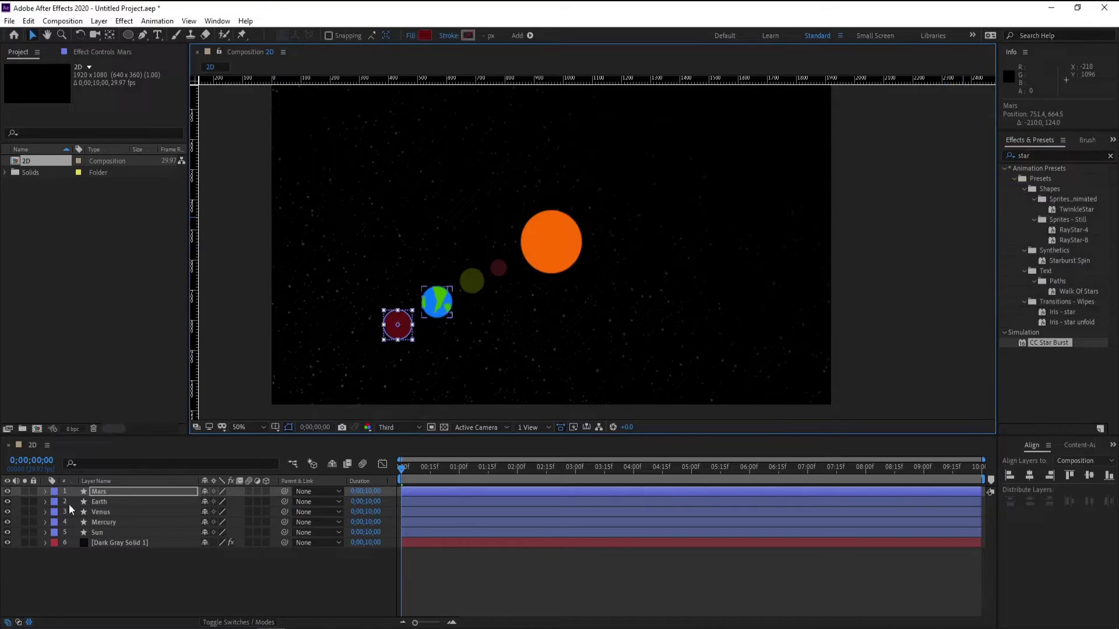
click(113, 492)
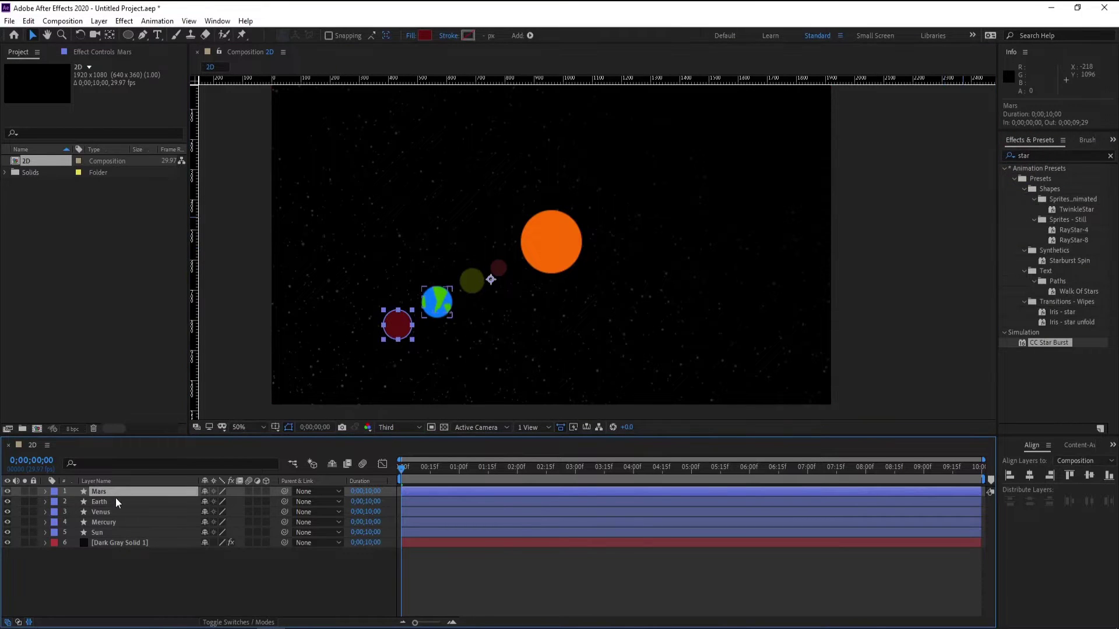
key(y)
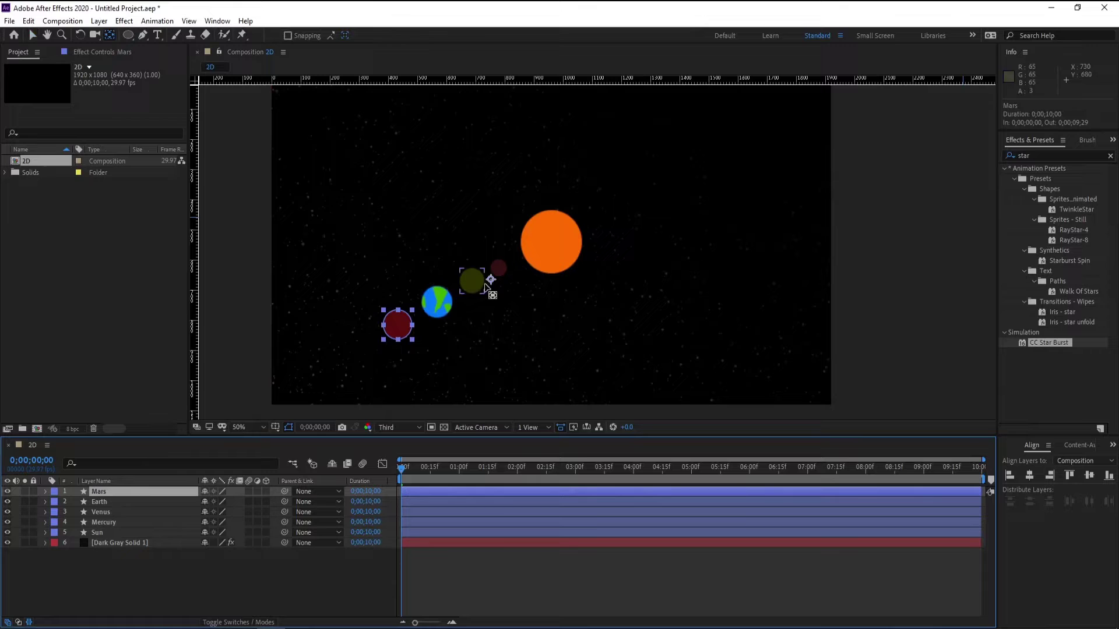
drag(486, 286, 545, 242)
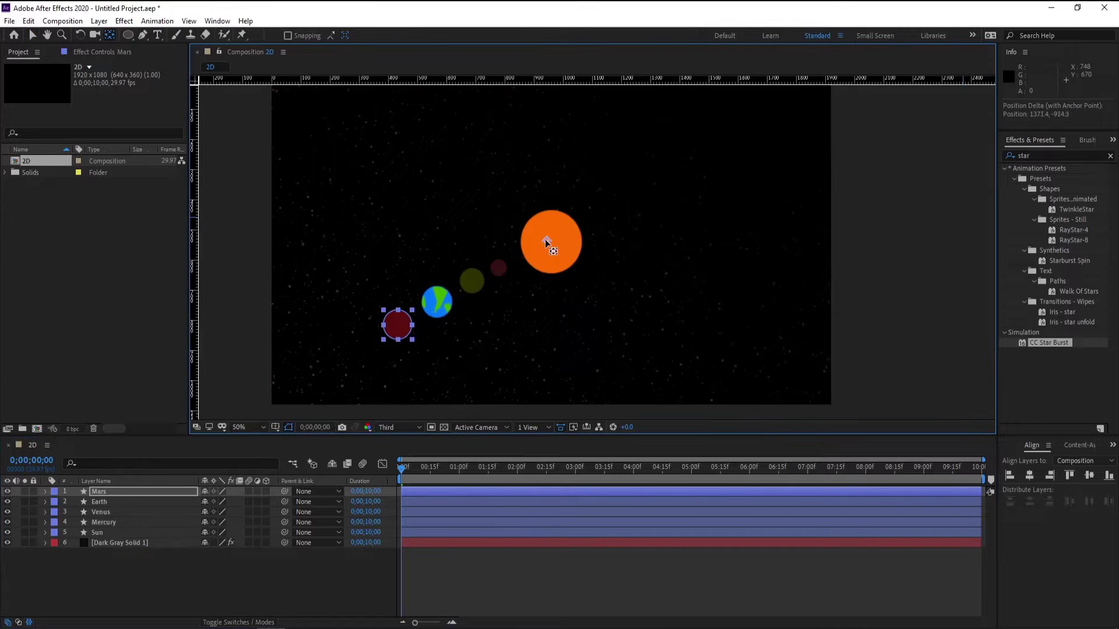
click(444, 503)
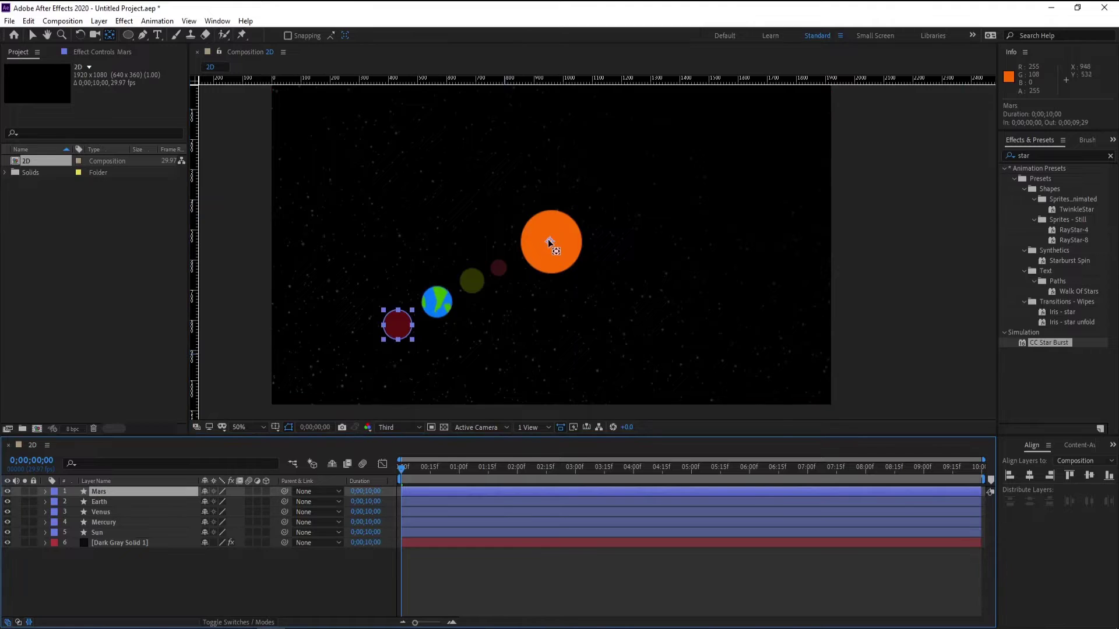
click(552, 247)
click(458, 503)
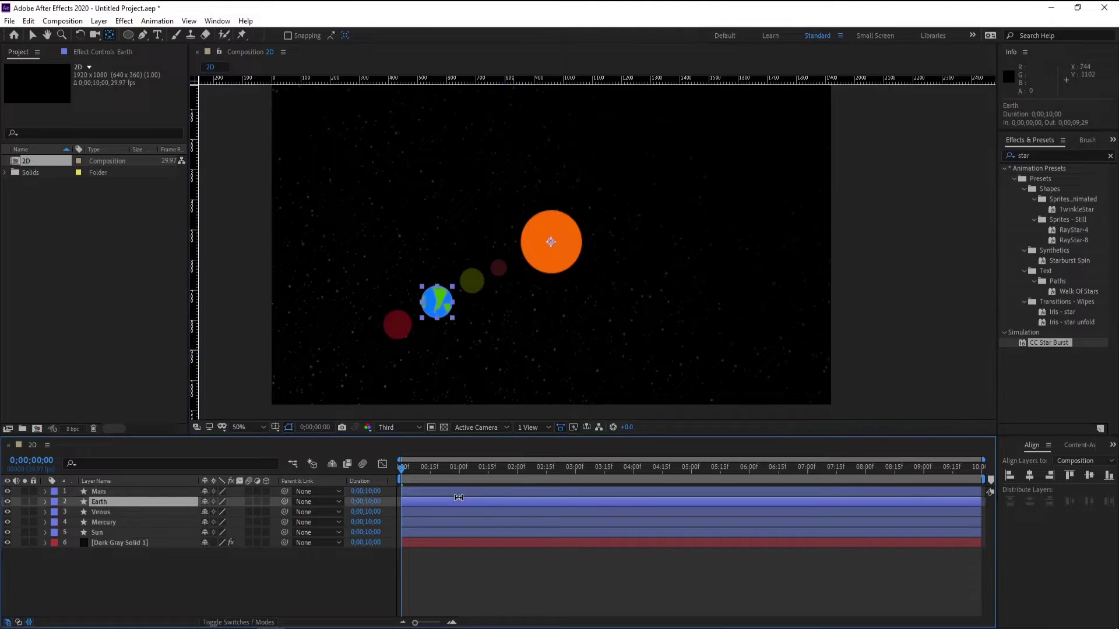
click(33, 37)
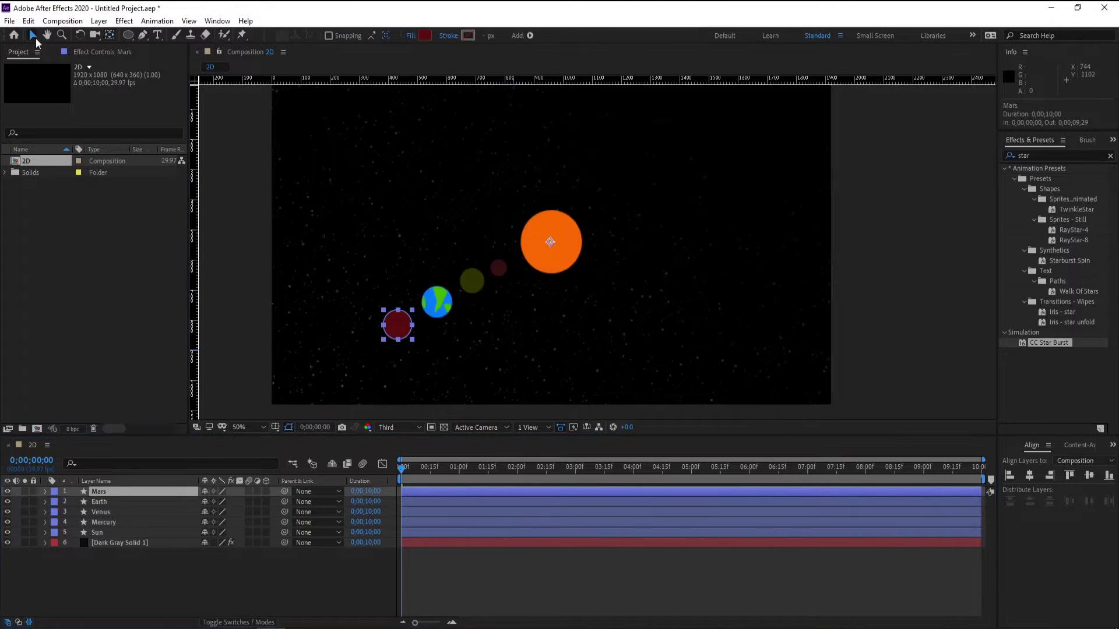
Give Mars's rotation a time*150 expression and scrub the timeline to preview the orbits.
key(r)
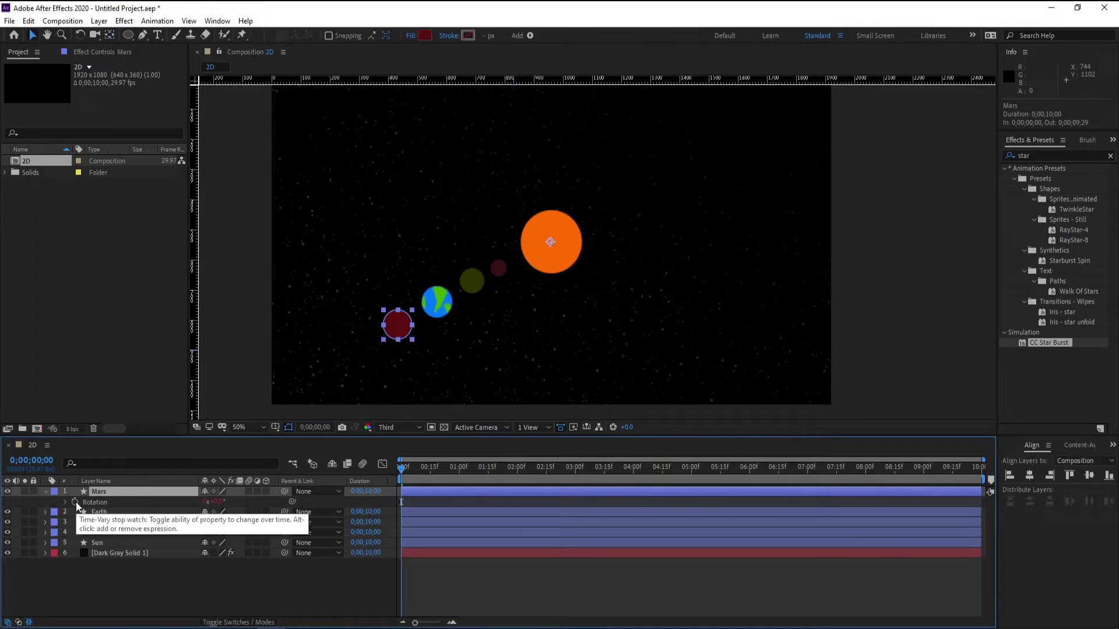
text(66)
key(Return)
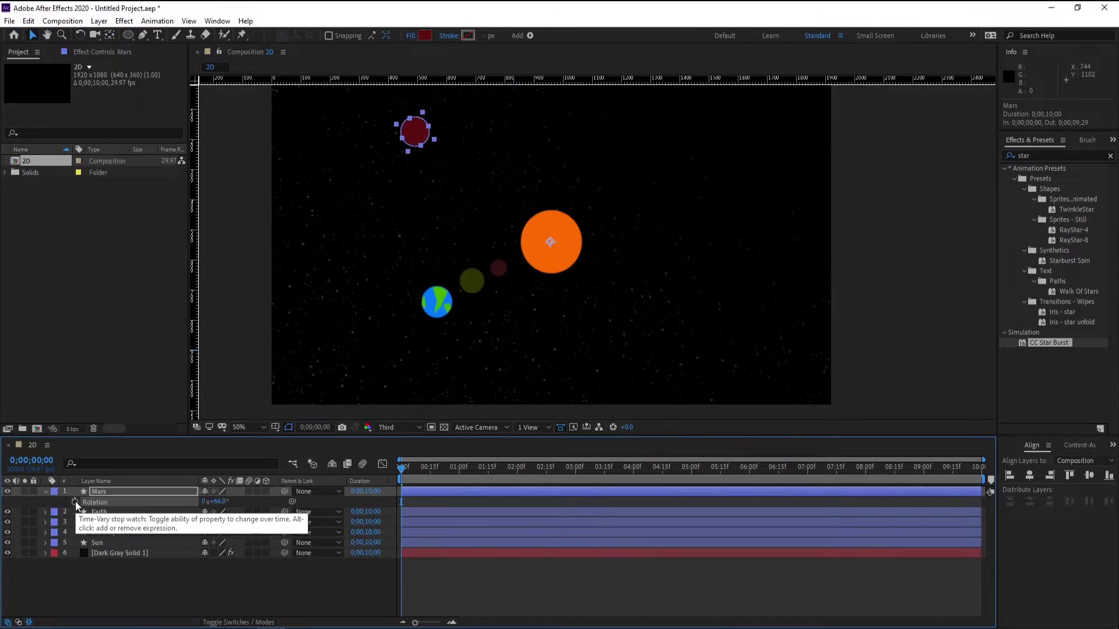
alt+click(76, 501)
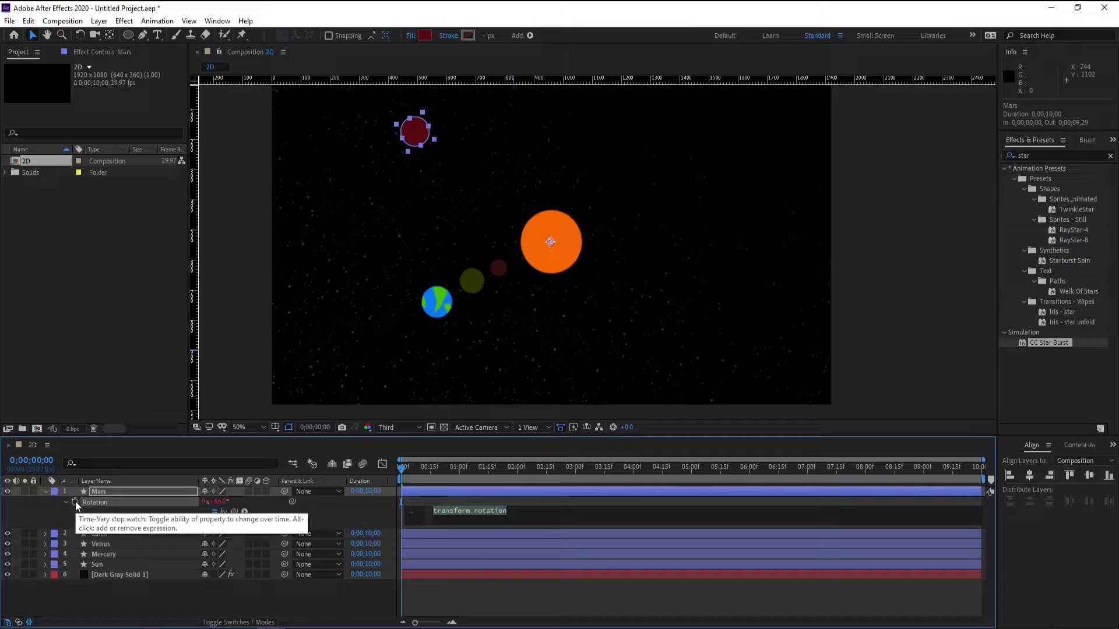
text(time*150)
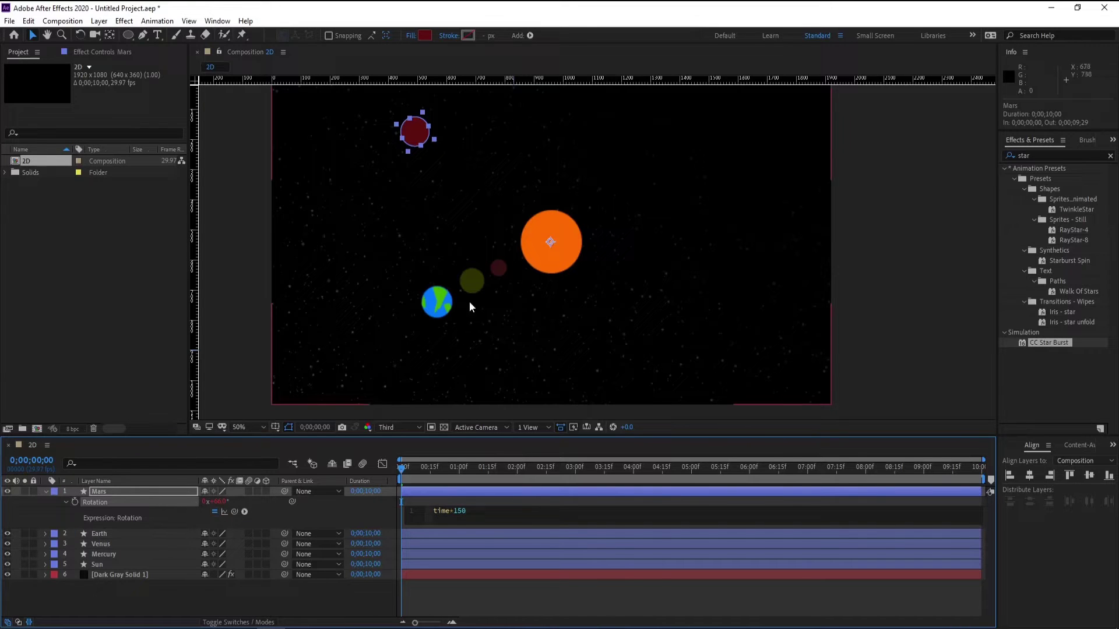
click(109, 490)
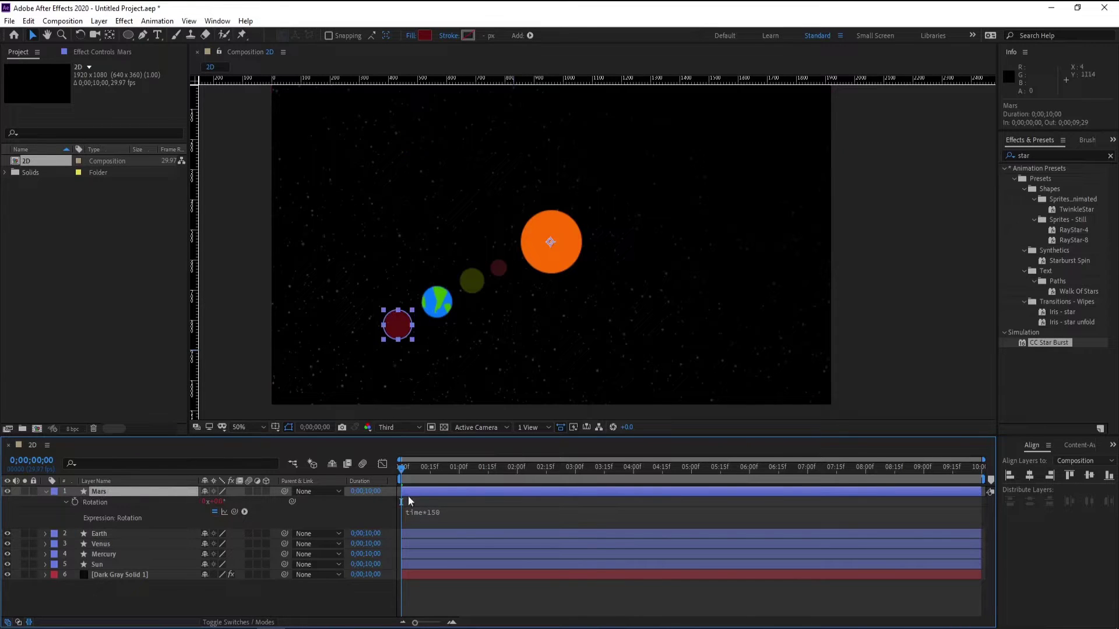
drag(403, 474, 626, 482)
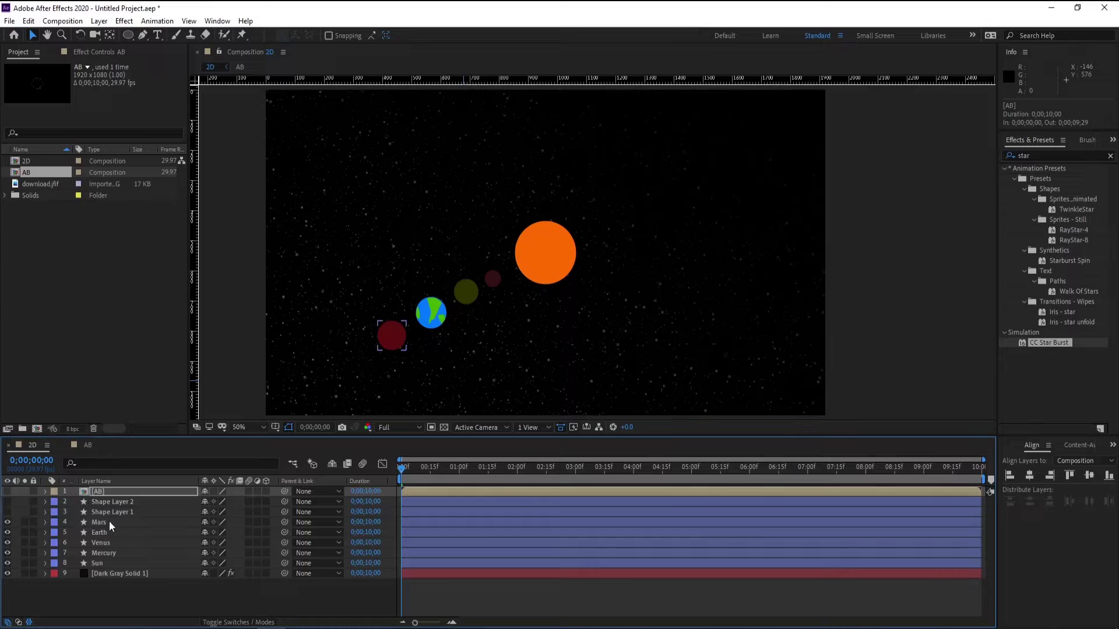
Duplicate Mars as Mars 2, undo a stray scale drag, and set its scale to 20%.
click(108, 524)
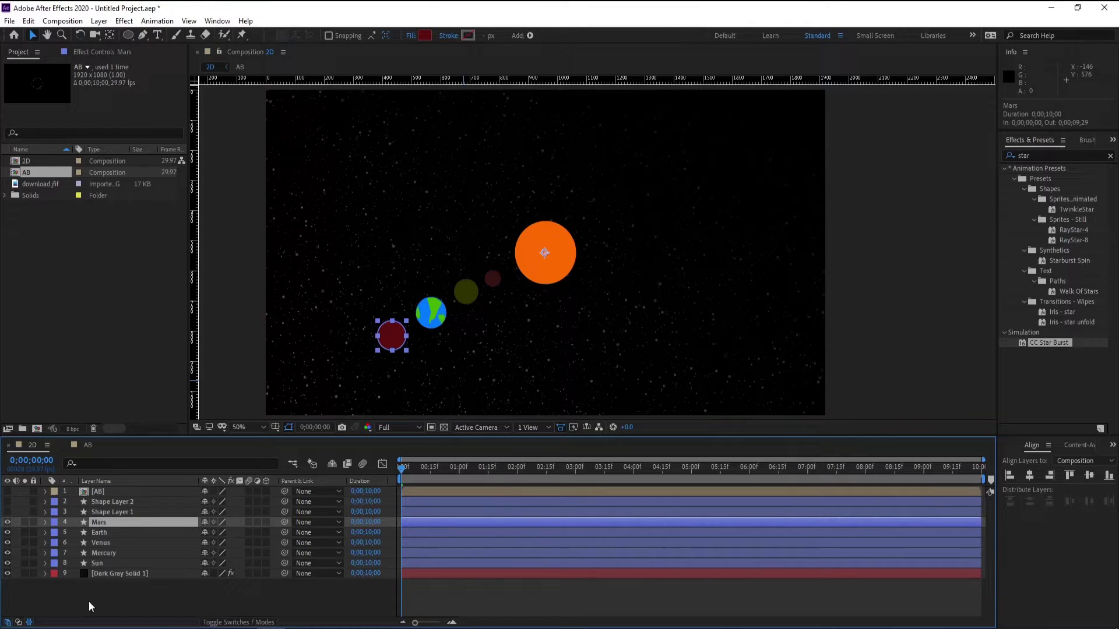
key(ctrl+d)
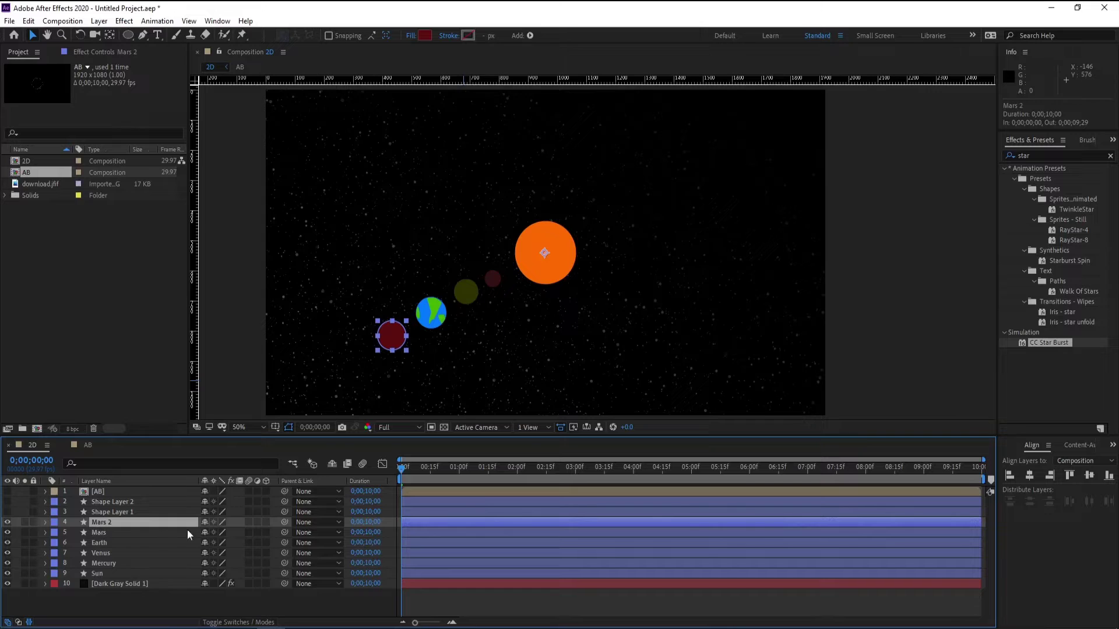
key(s)
drag(233, 533, 238, 534)
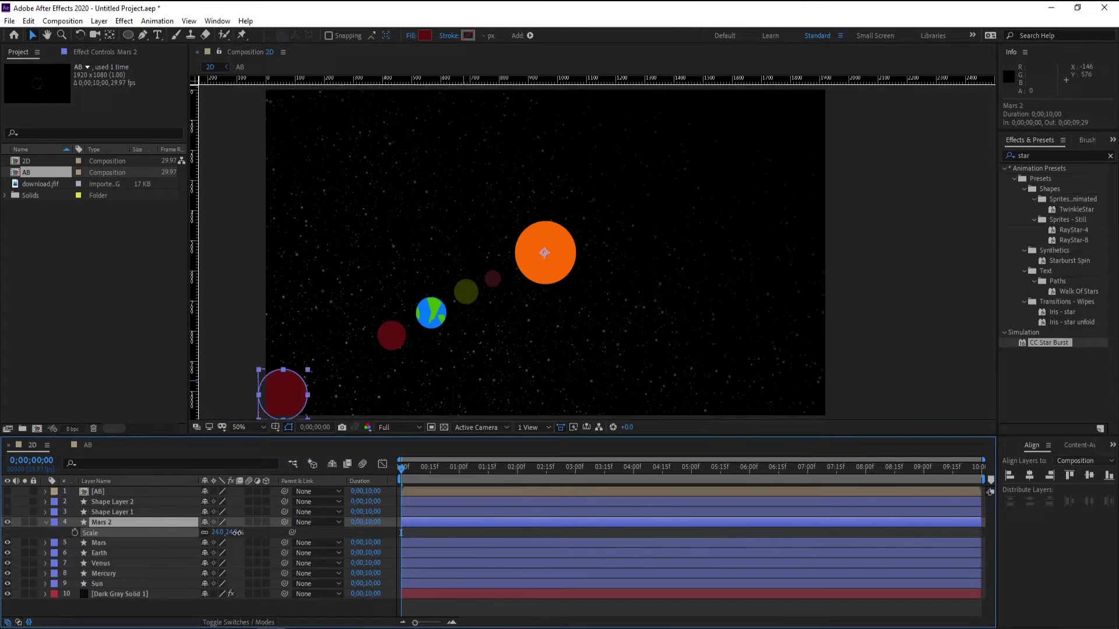
key(Return)
key(ctrl+z)
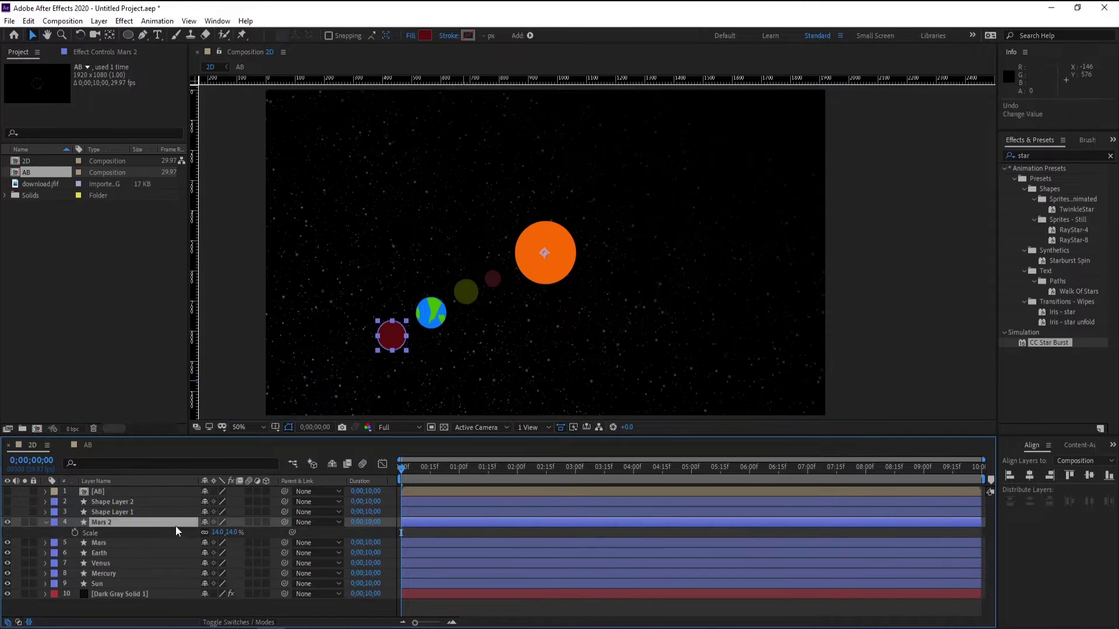
click(215, 533)
text(24)
key(Return)
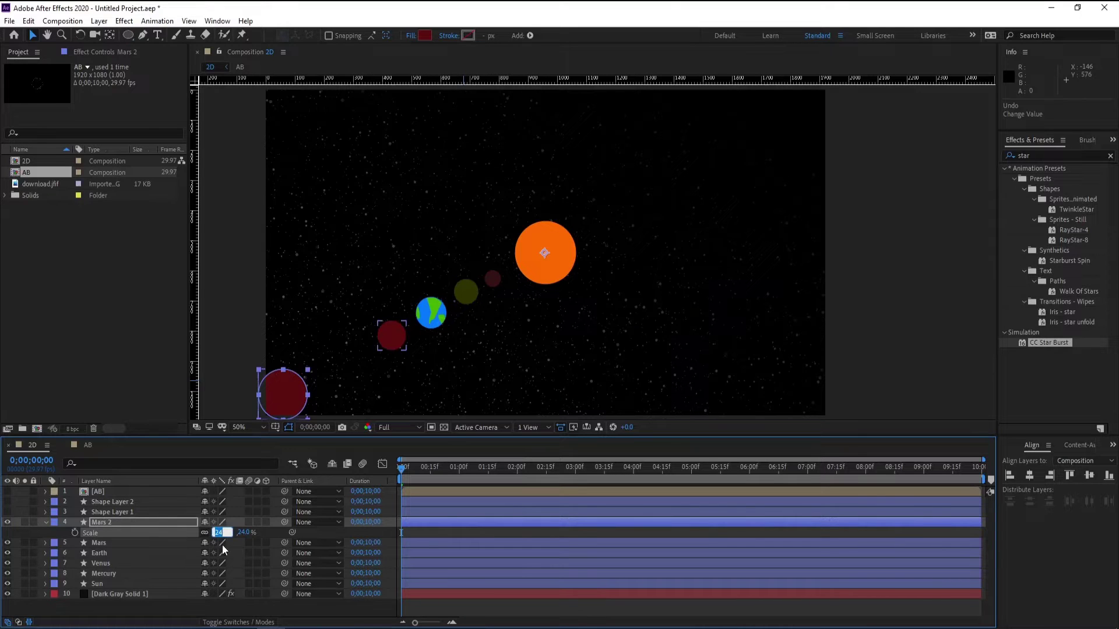
text(22)
key(Return)
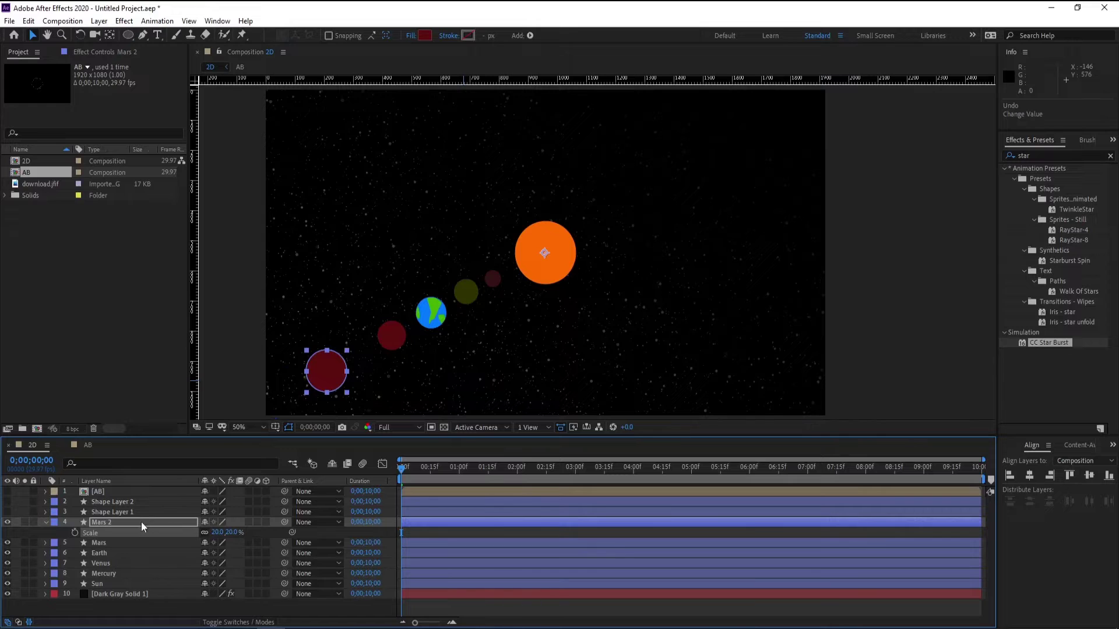
Change Mars 2's fill from dark red to a pale peach orange.
click(141, 522)
click(424, 35)
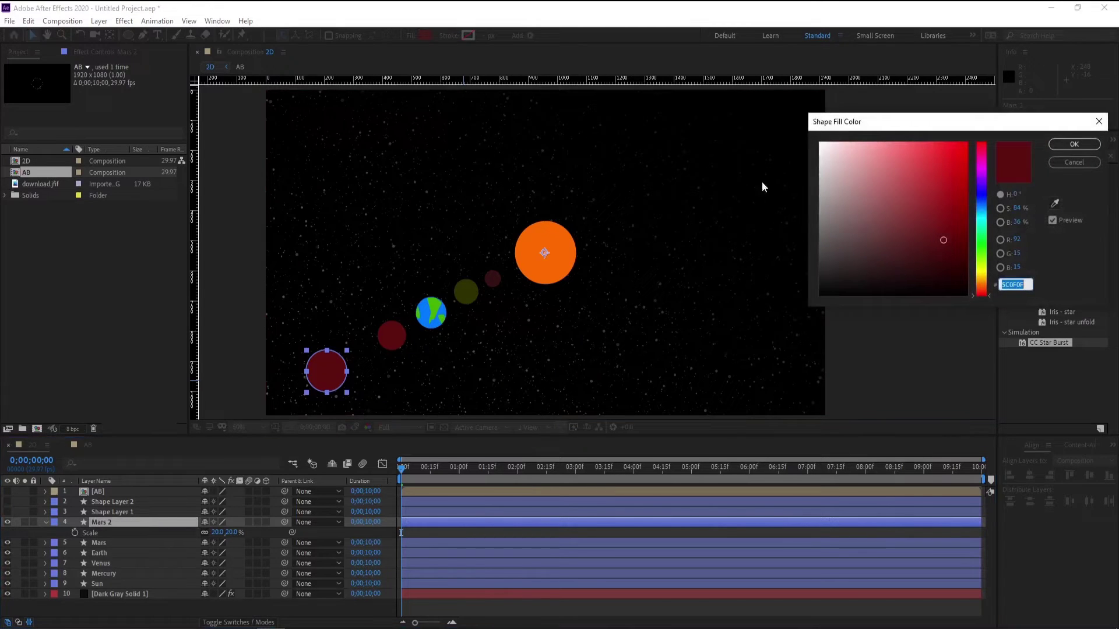
drag(941, 230, 928, 145)
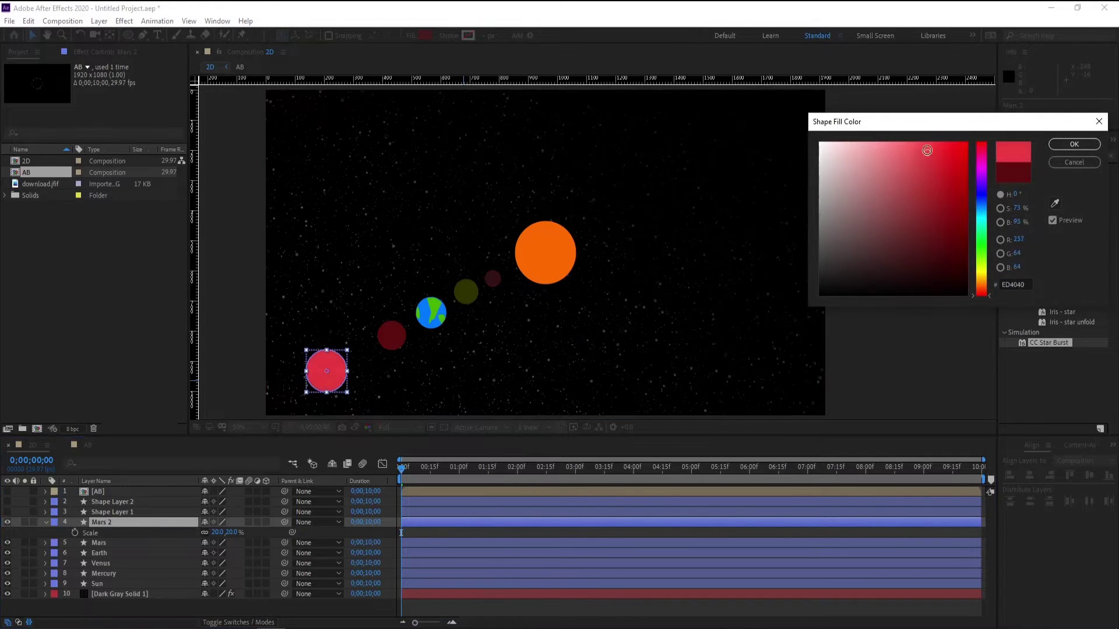
click(979, 202)
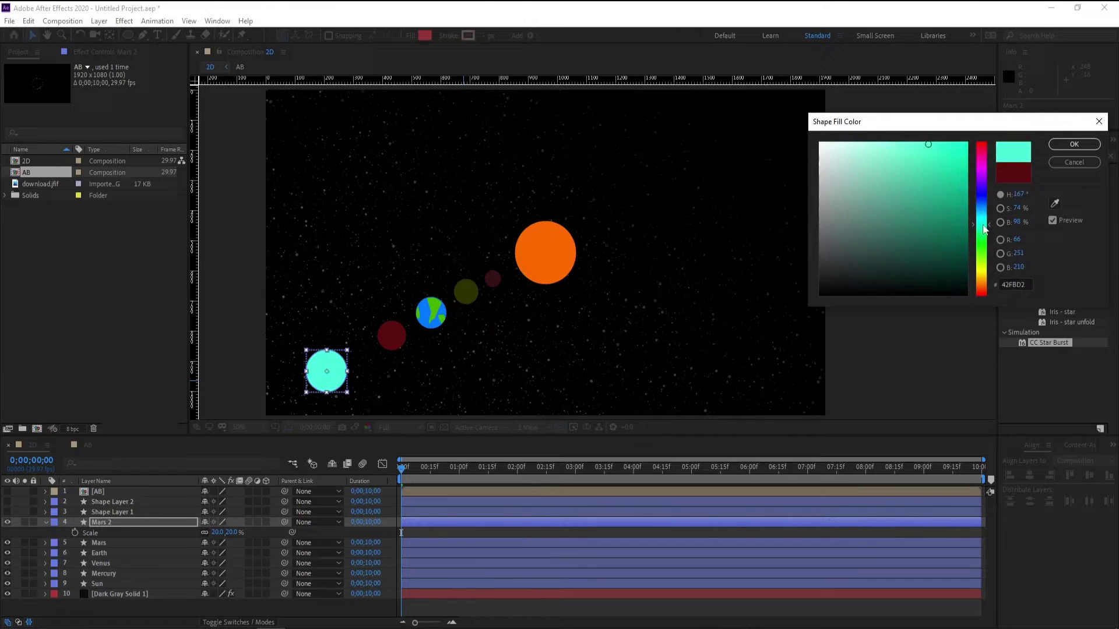
drag(979, 201, 981, 283)
mouse_move(921, 143)
mouse_down()
mouse_move(877, 143)
mouse_move(909, 173)
mouse_move(909, 164)
mouse_move(881, 165)
mouse_move(897, 158)
mouse_move(891, 149)
mouse_up()
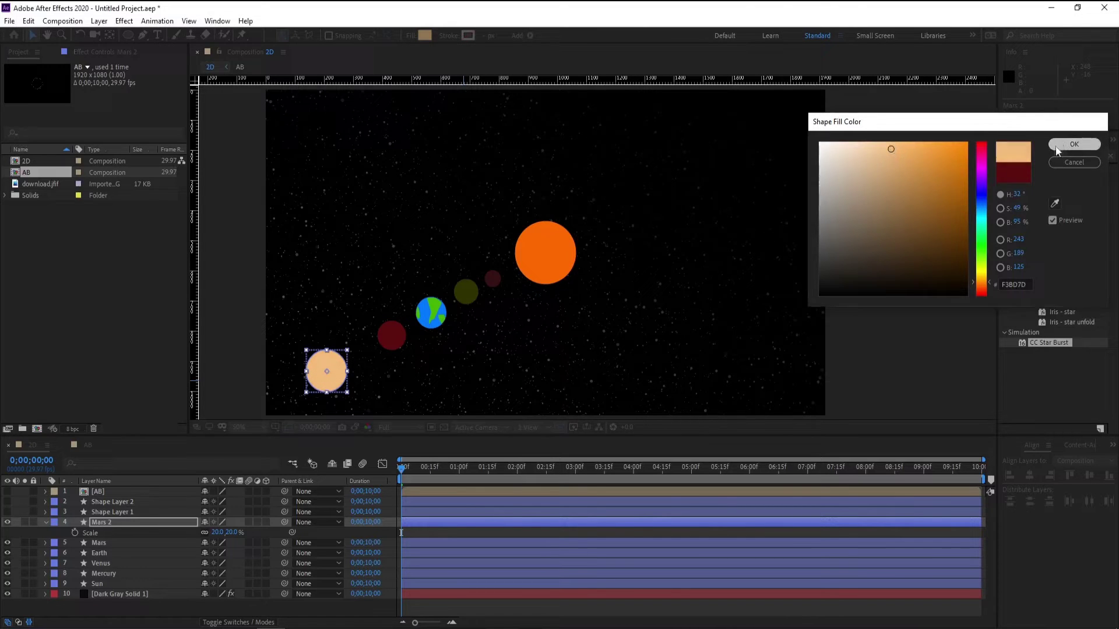
click(1074, 144)
click(142, 35)
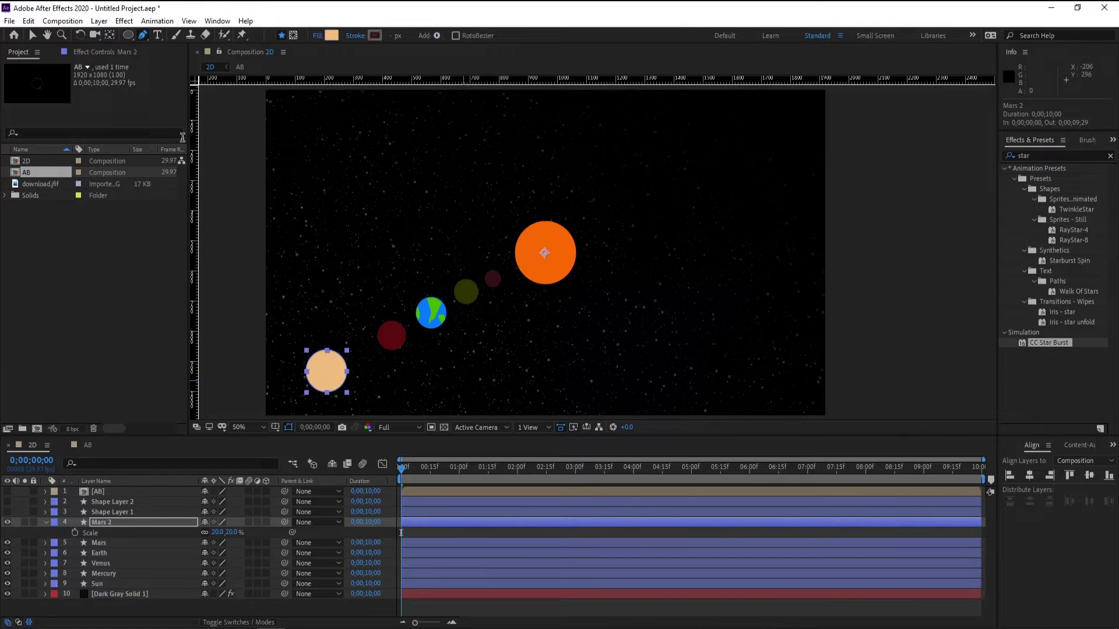
Draw a small ellipse on the lower half of Mars 2.
click(129, 36)
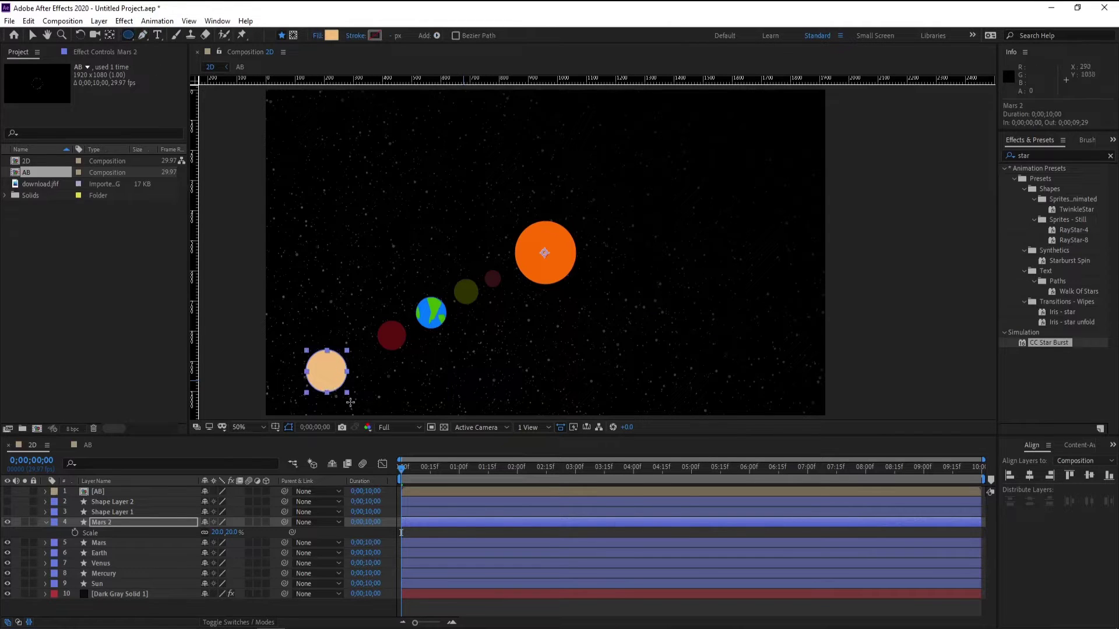
click(335, 377)
drag(326, 381, 325, 383)
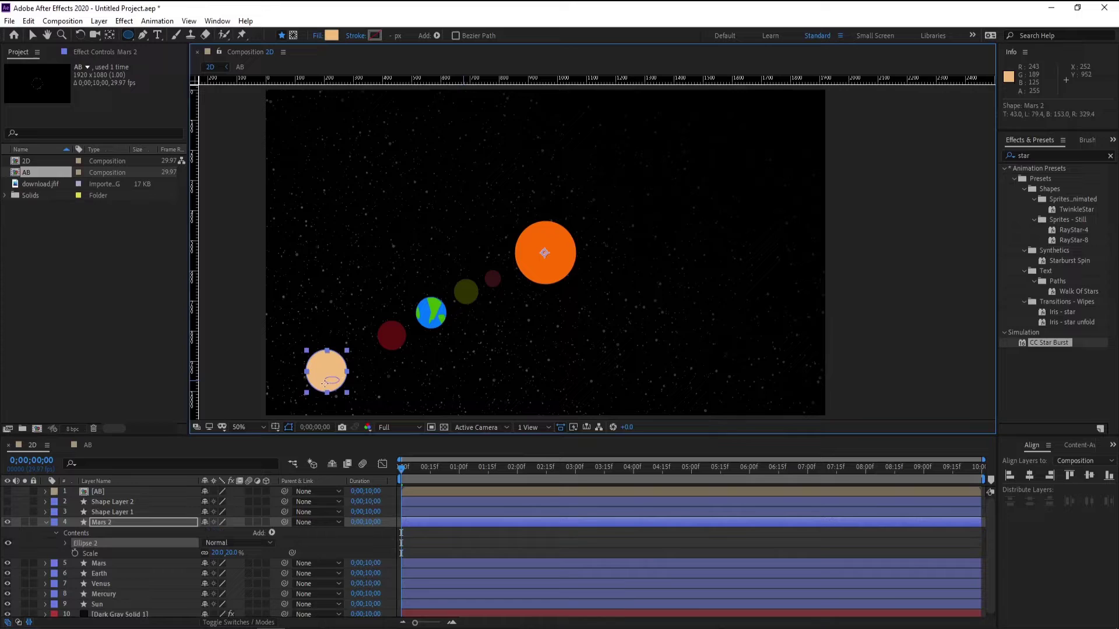
Fill the new oval dark red and select its Ellipse 2 group.
click(330, 35)
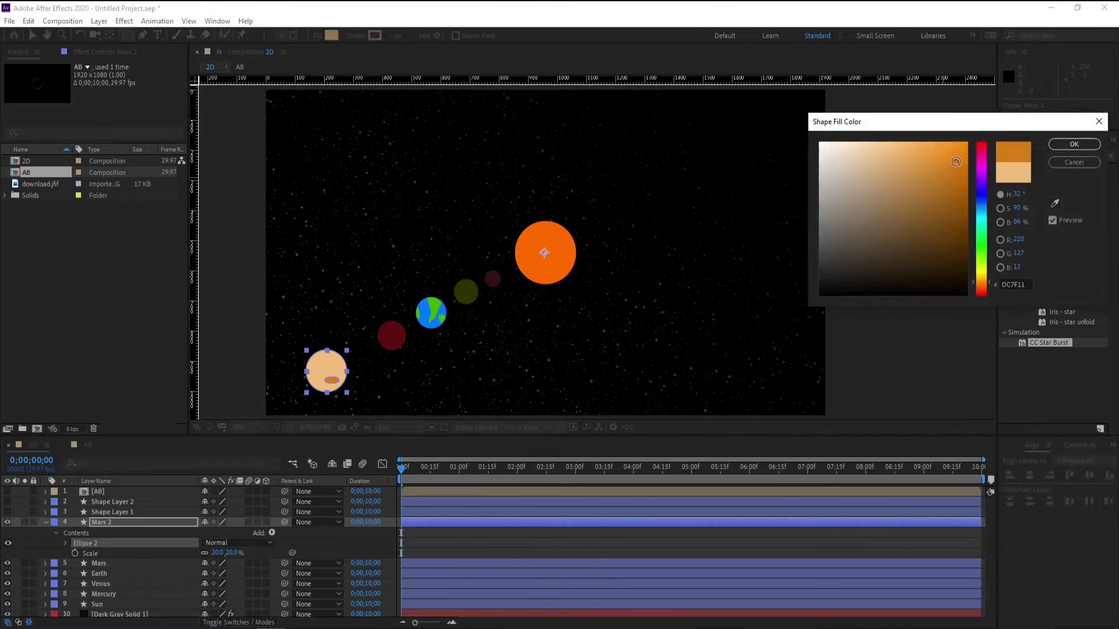
mouse_move(956, 162)
mouse_down()
mouse_move(977, 165)
mouse_move(979, 143)
mouse_move(950, 155)
mouse_move(947, 217)
mouse_move(922, 255)
mouse_move(939, 189)
mouse_move(959, 200)
mouse_up()
click(982, 157)
click(954, 205)
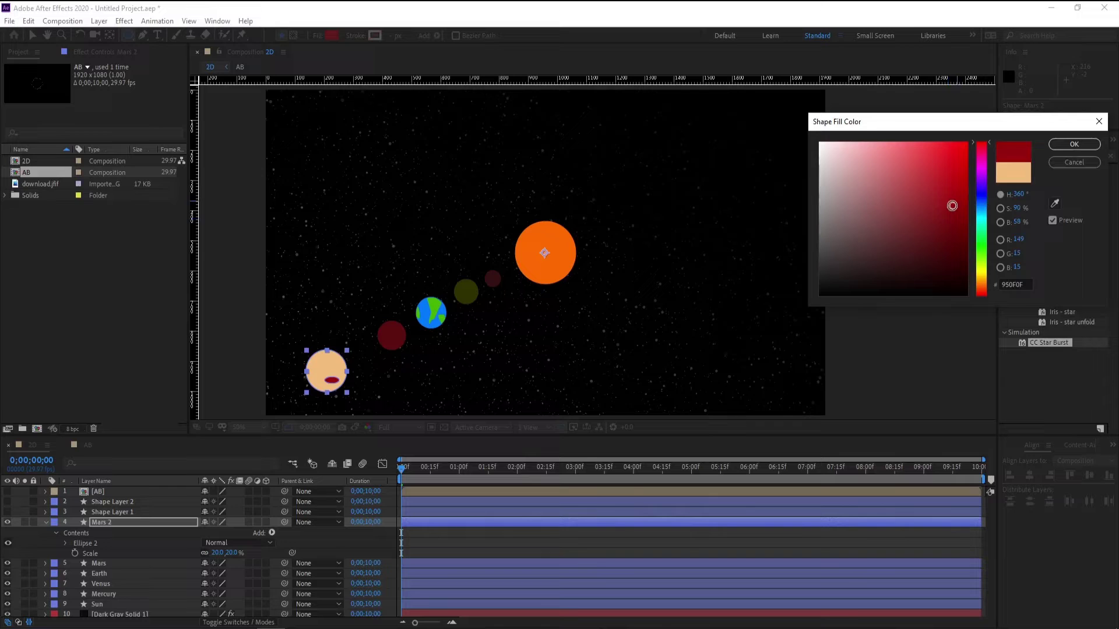
click(1073, 144)
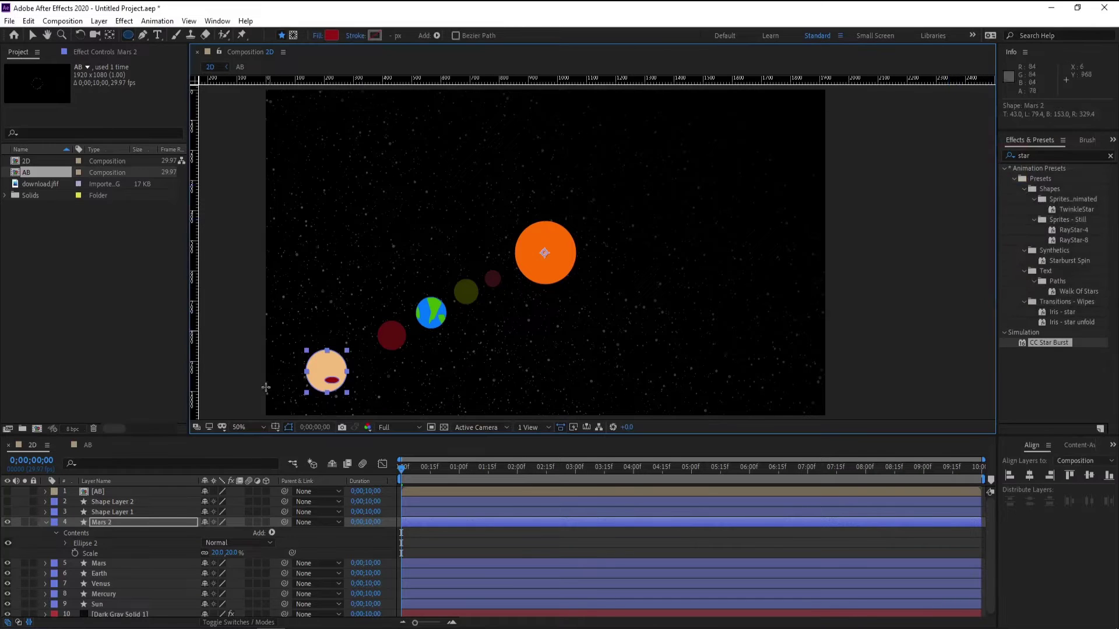
click(126, 523)
click(100, 543)
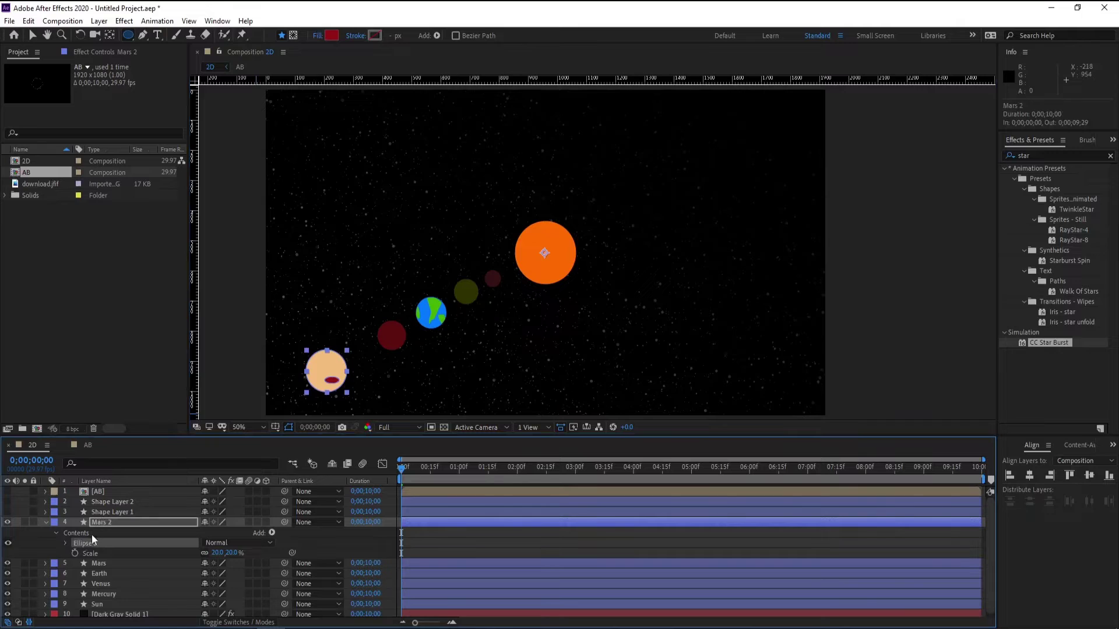
Select Mars 2's Ellipse 1 body and change its fill to a darker tan.
key(ctrl+d)
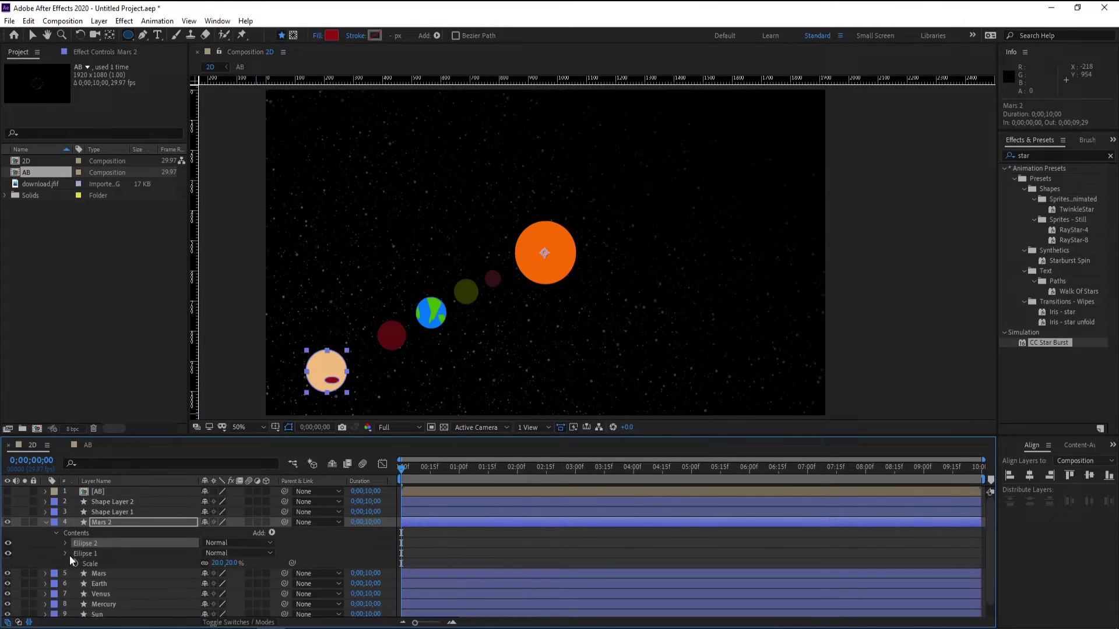
click(84, 552)
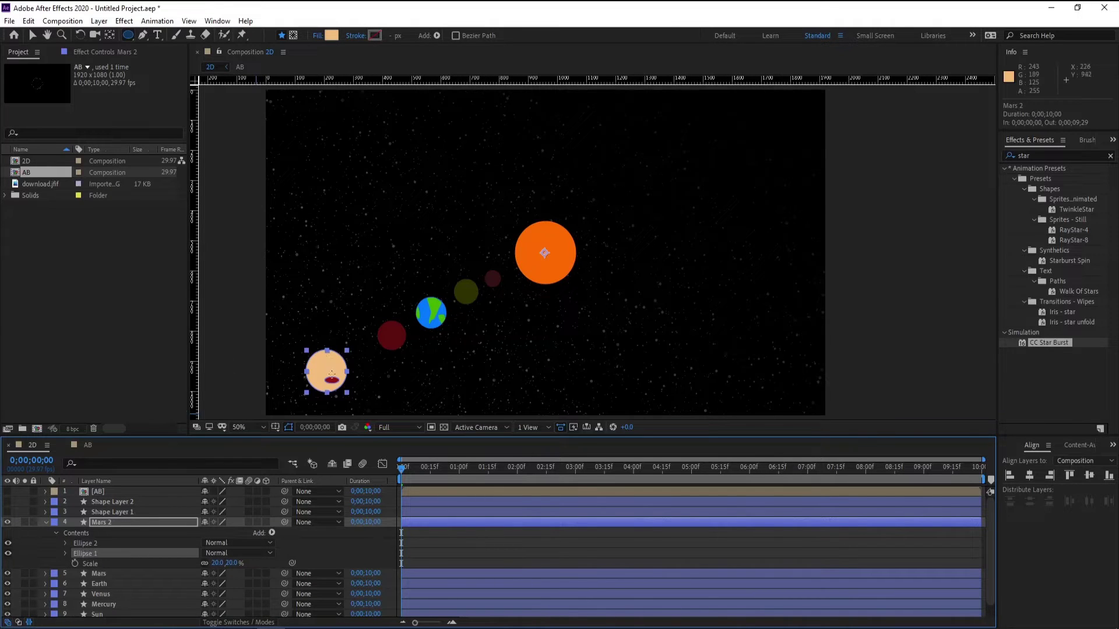
click(99, 542)
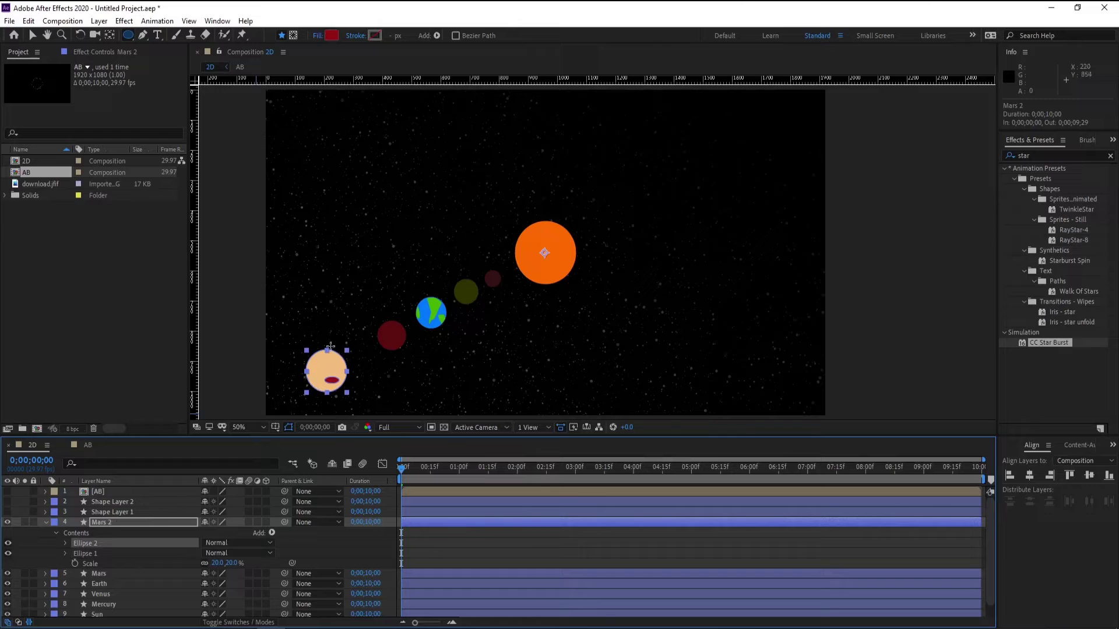
click(105, 553)
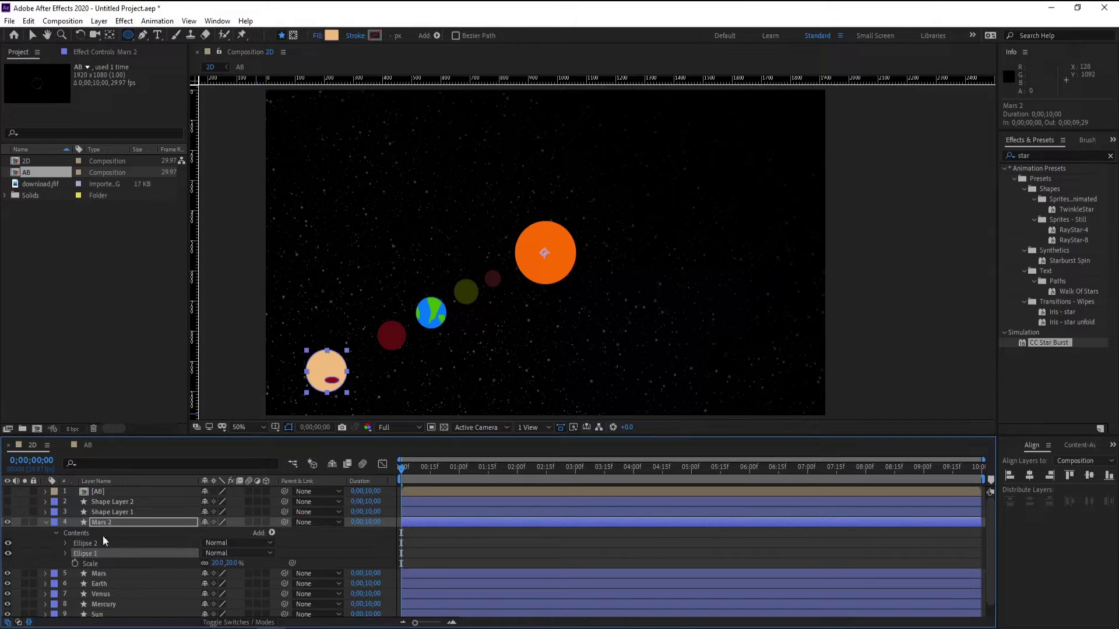
click(332, 36)
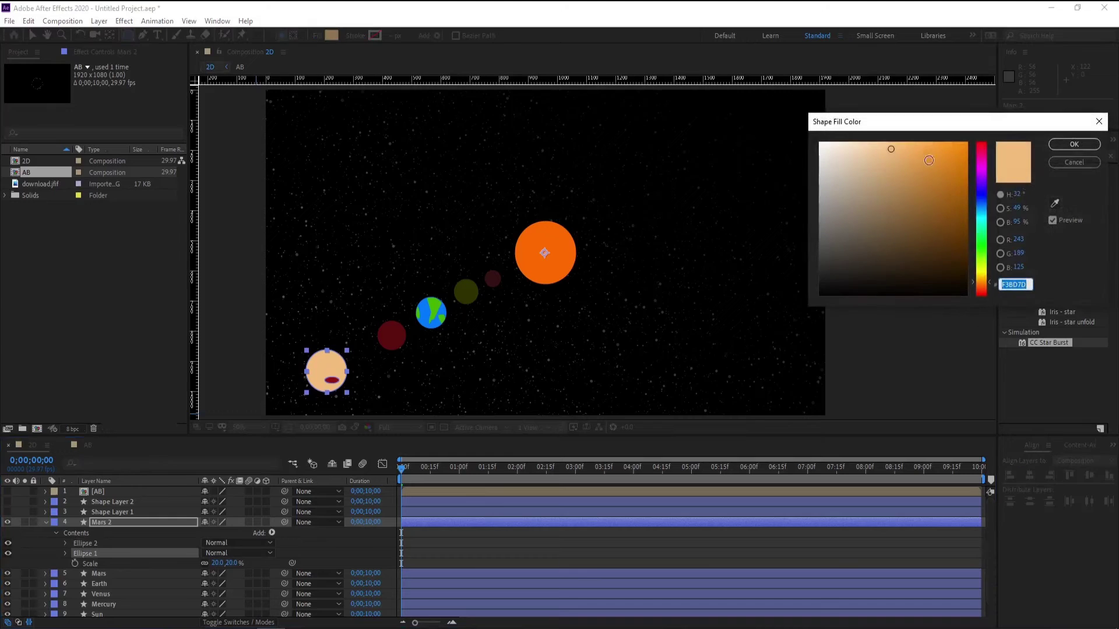
click(895, 166)
drag(895, 166, 901, 175)
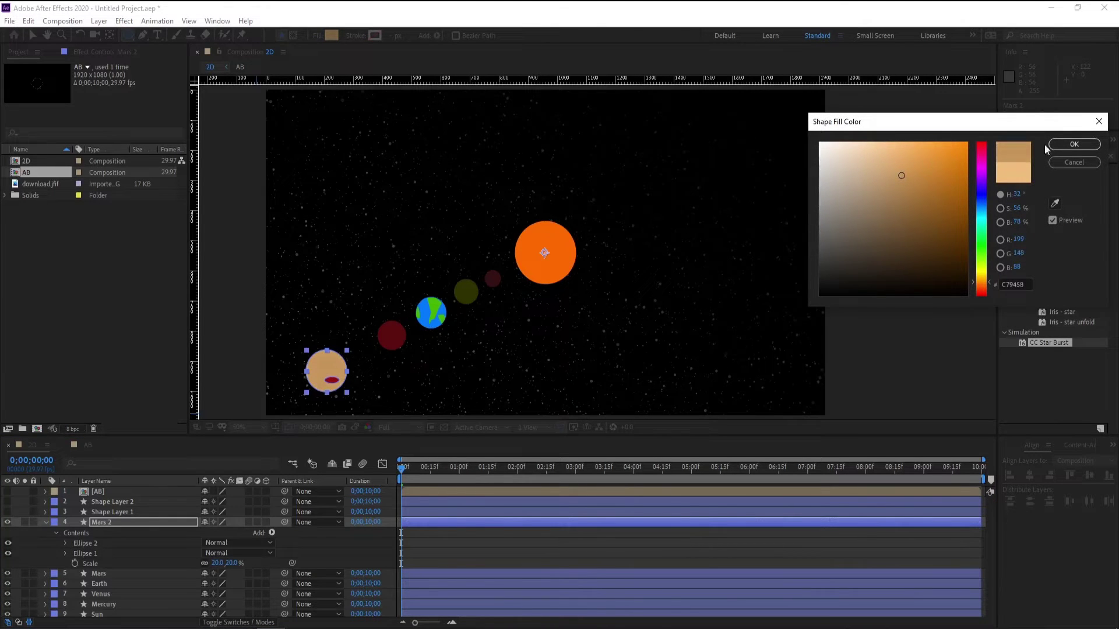
click(1074, 145)
click(162, 522)
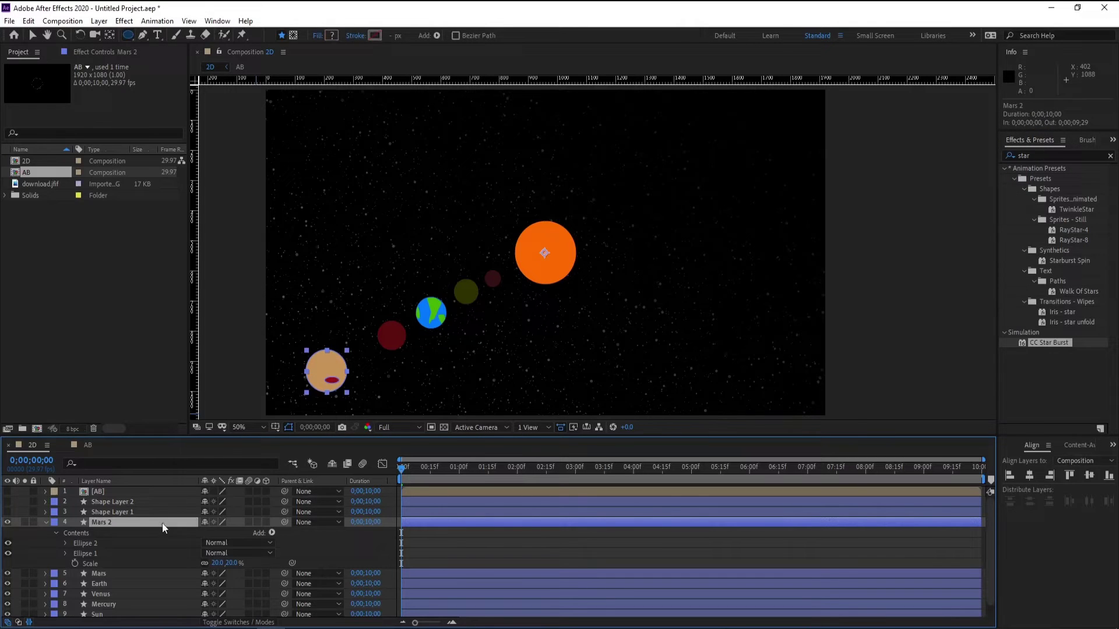
Draw the first curved band path across Mars 2 with the Pen tool.
click(143, 35)
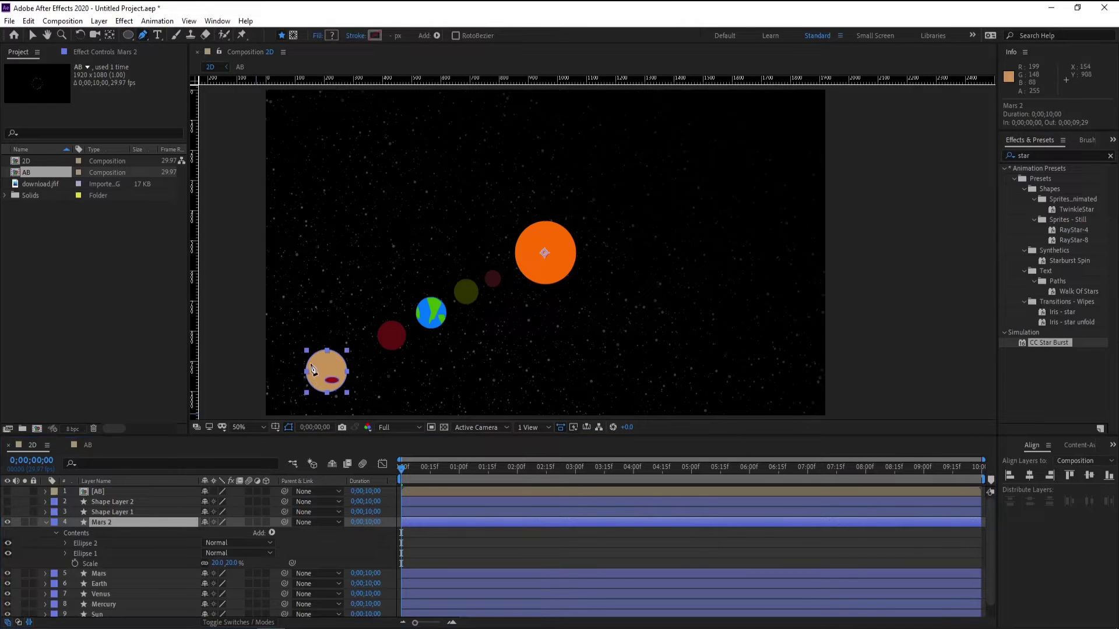
drag(318, 363, 331, 363)
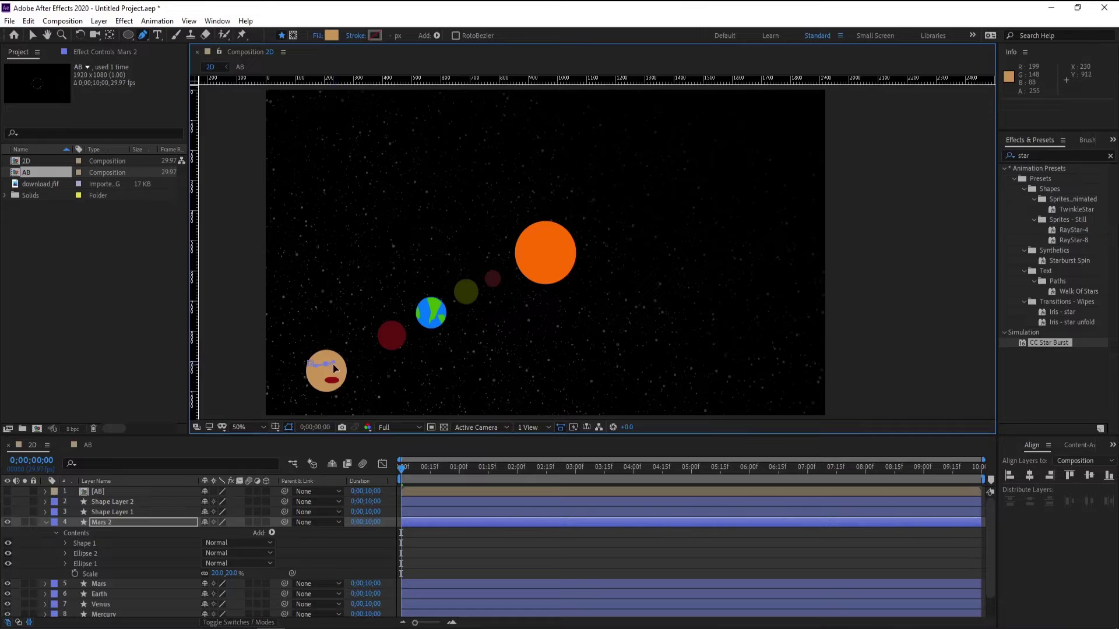
click(303, 372)
key(ctrl+z)
click(309, 359)
Set the band's fill to a darker orange-brown (B76504).
click(331, 36)
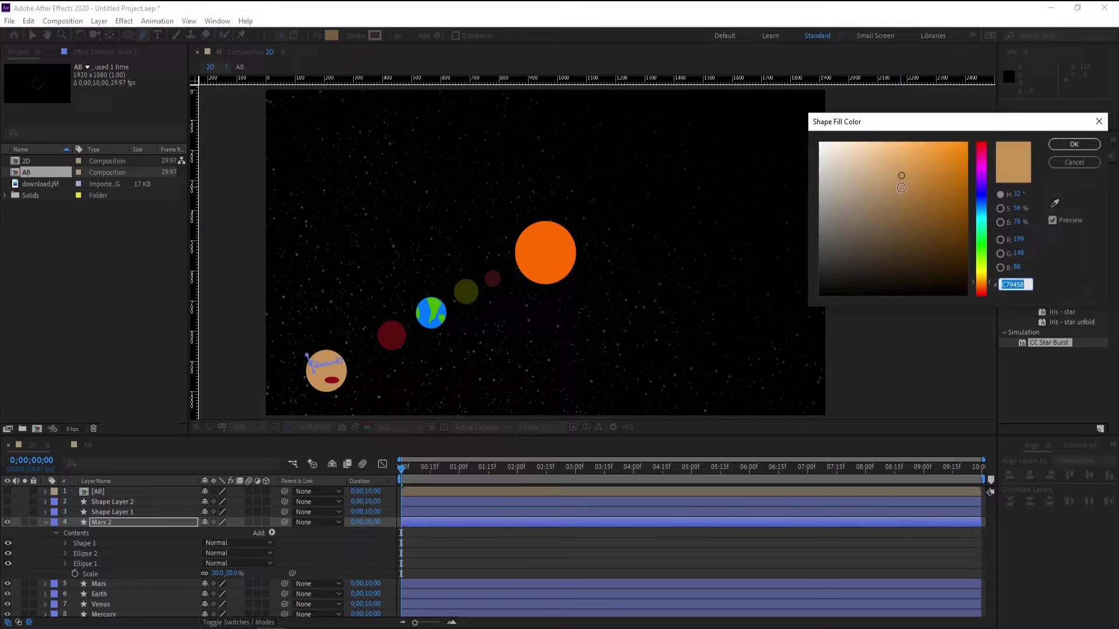
mouse_move(901, 187)
mouse_down()
mouse_move(913, 208)
mouse_move(939, 191)
mouse_move(930, 170)
mouse_move(949, 160)
mouse_up()
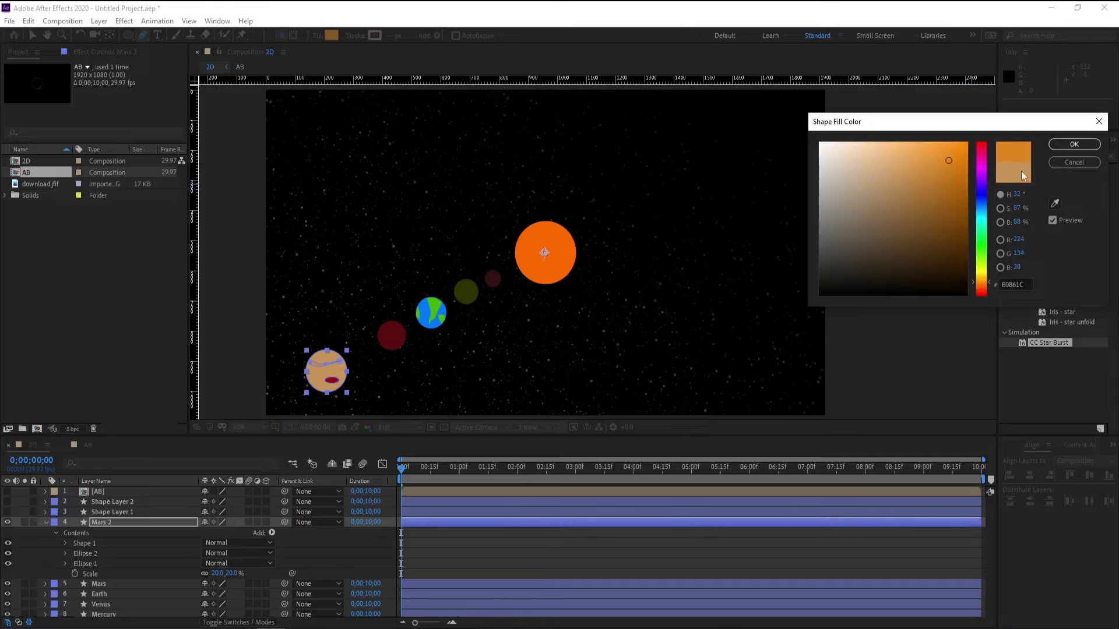
drag(951, 163, 963, 184)
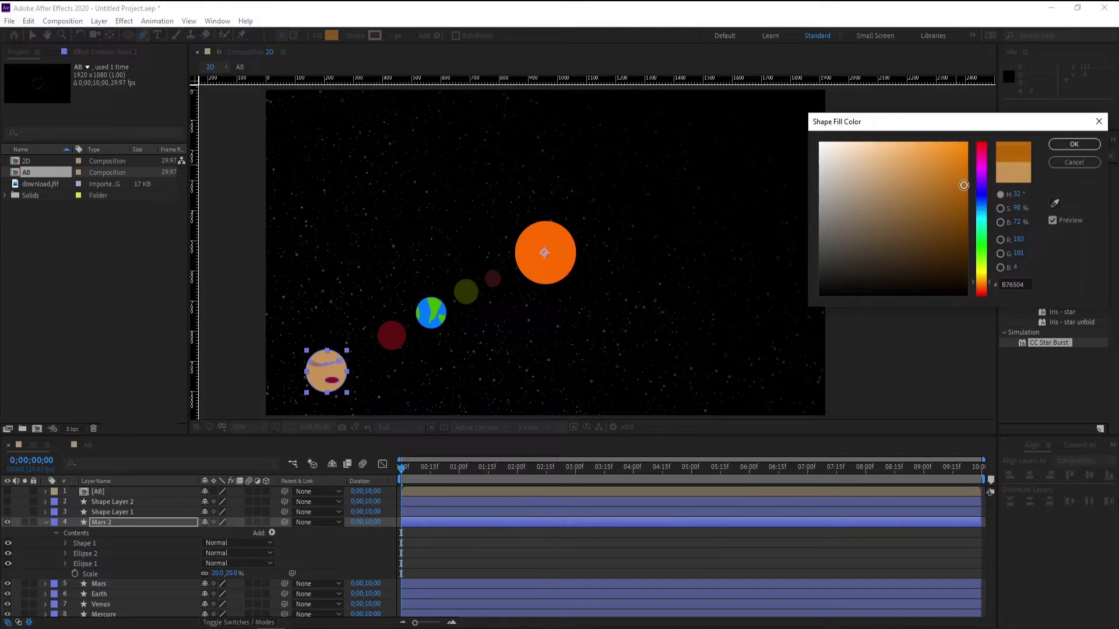
click(1074, 145)
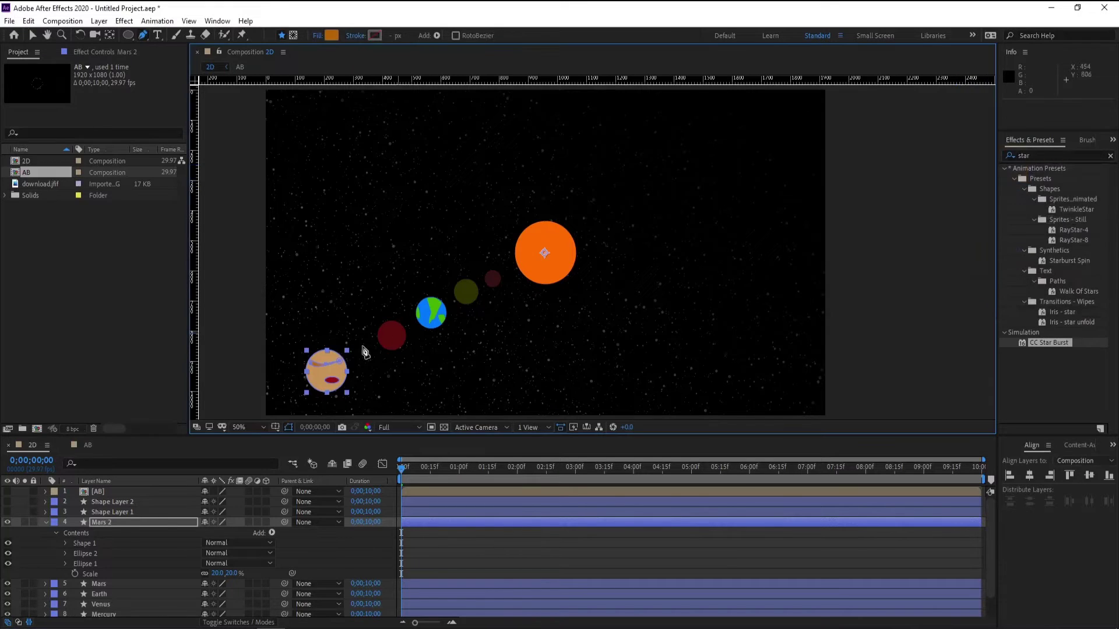
Draw a second curved band across the planet.
click(313, 376)
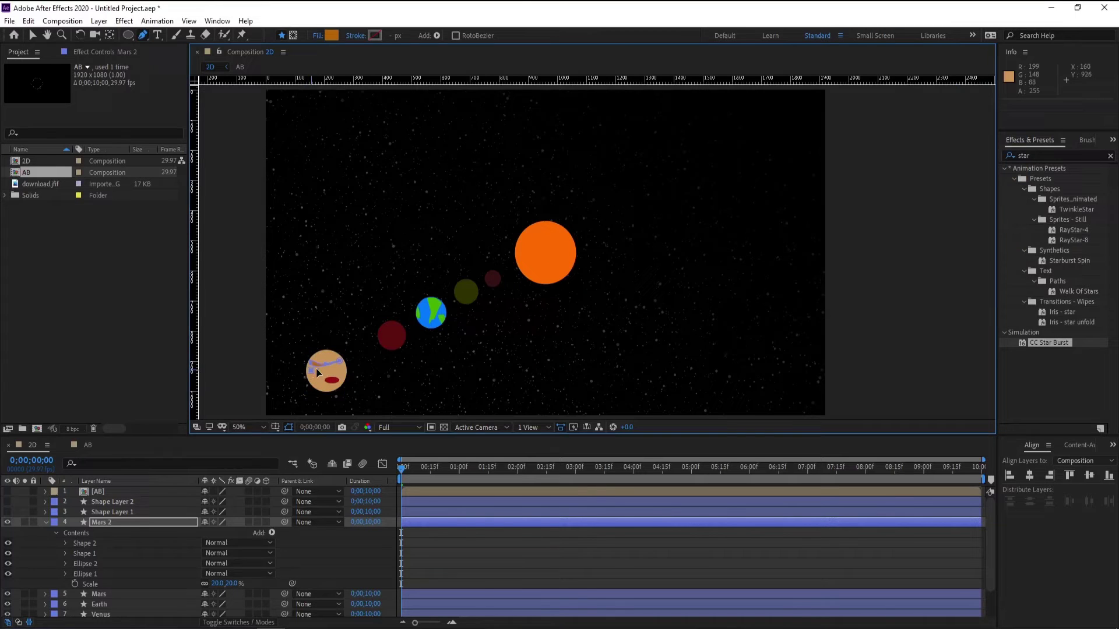
drag(341, 374, 346, 367)
click(310, 368)
Drive Mars 2's rotation with the expression time*100 so it spins continuously.
click(122, 524)
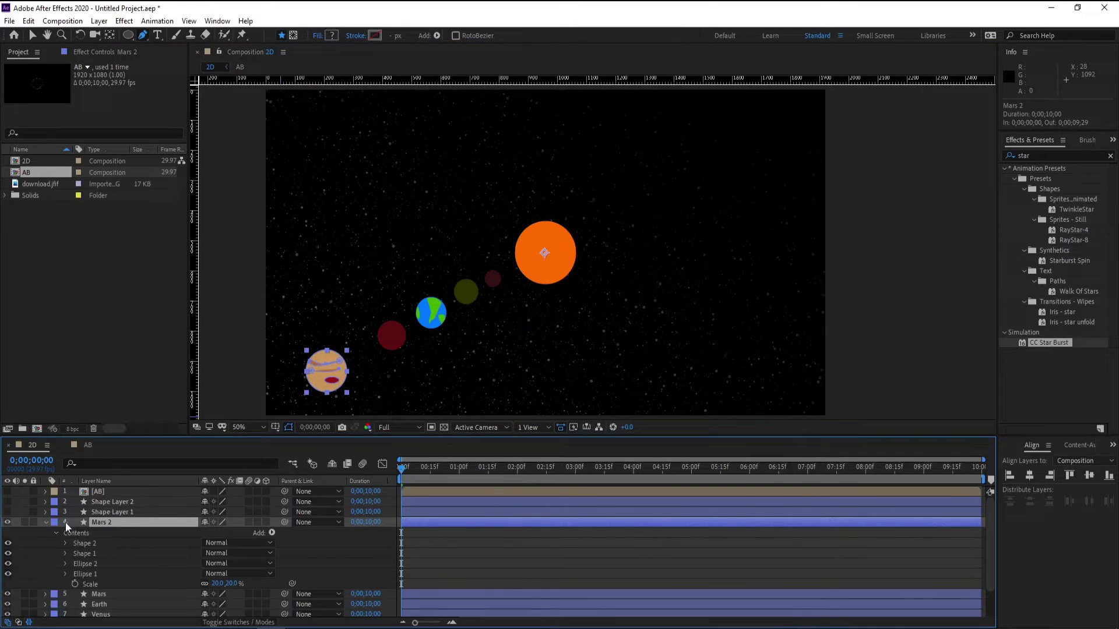
click(45, 523)
key(r)
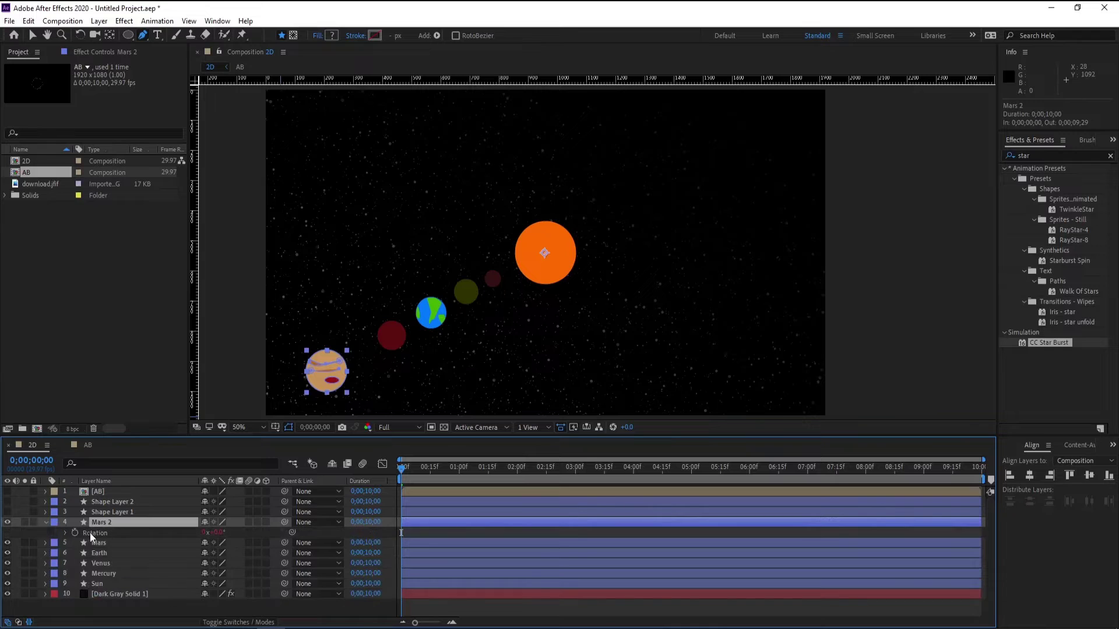
alt+click(74, 533)
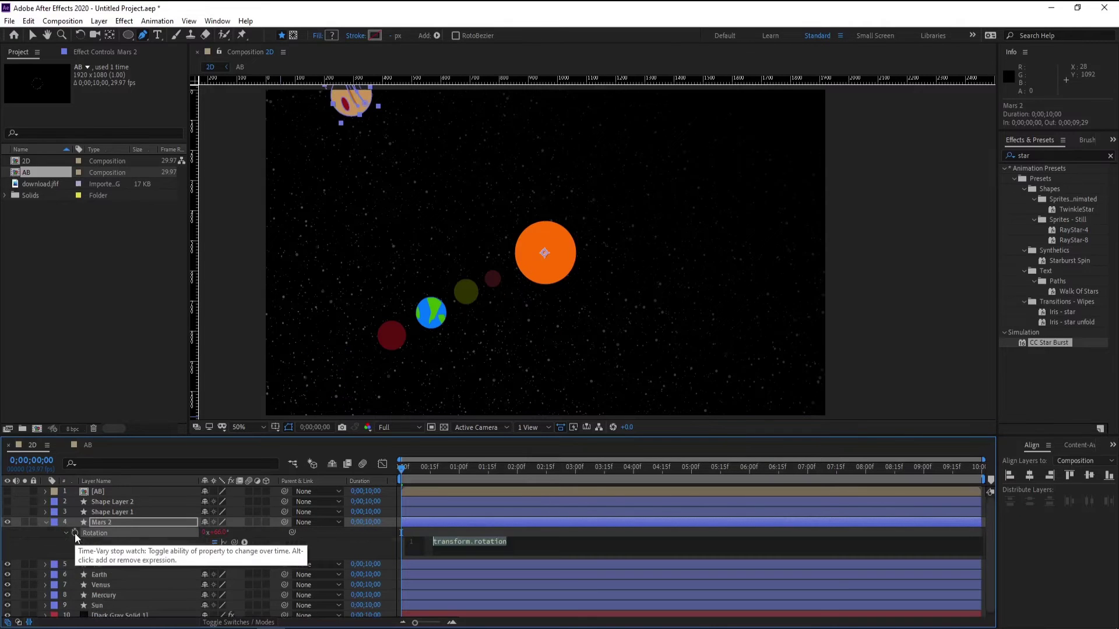
text(time)
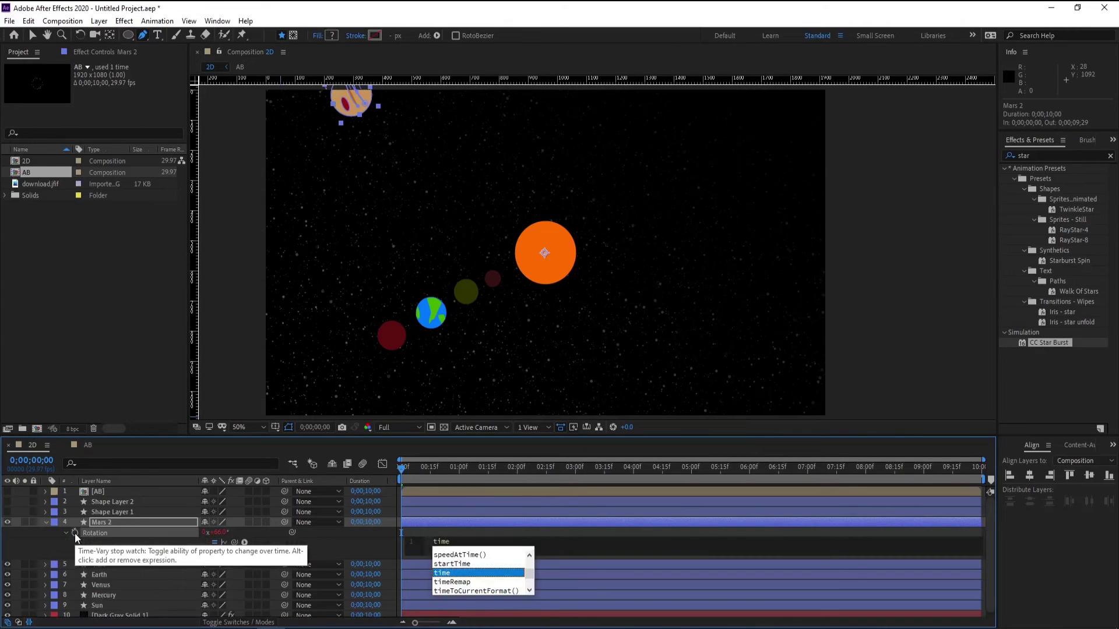
text(*)
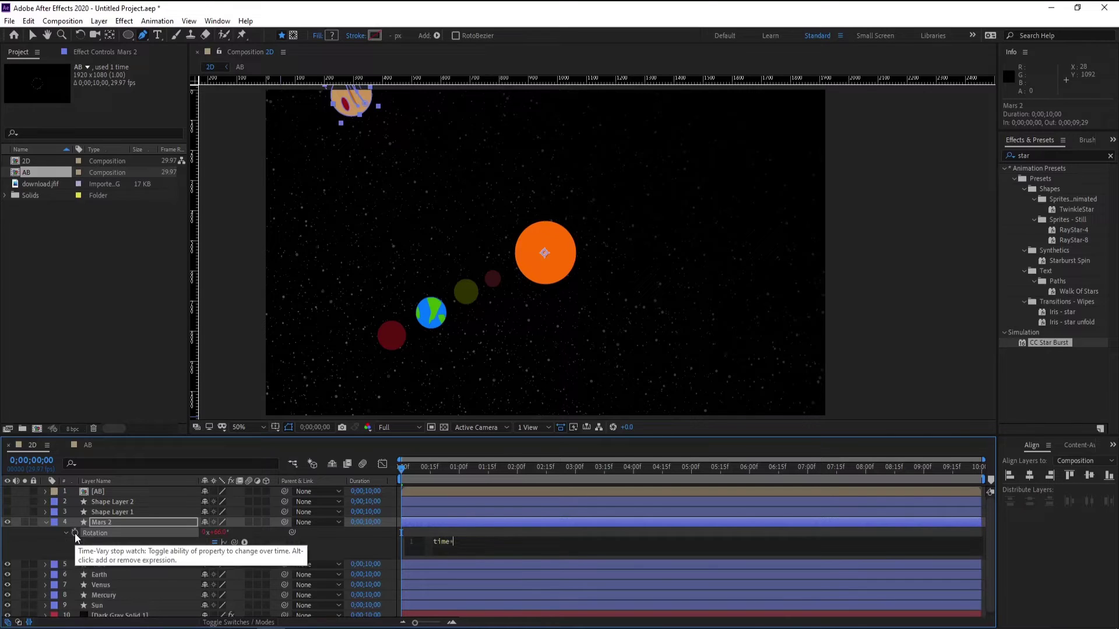
click(89, 522)
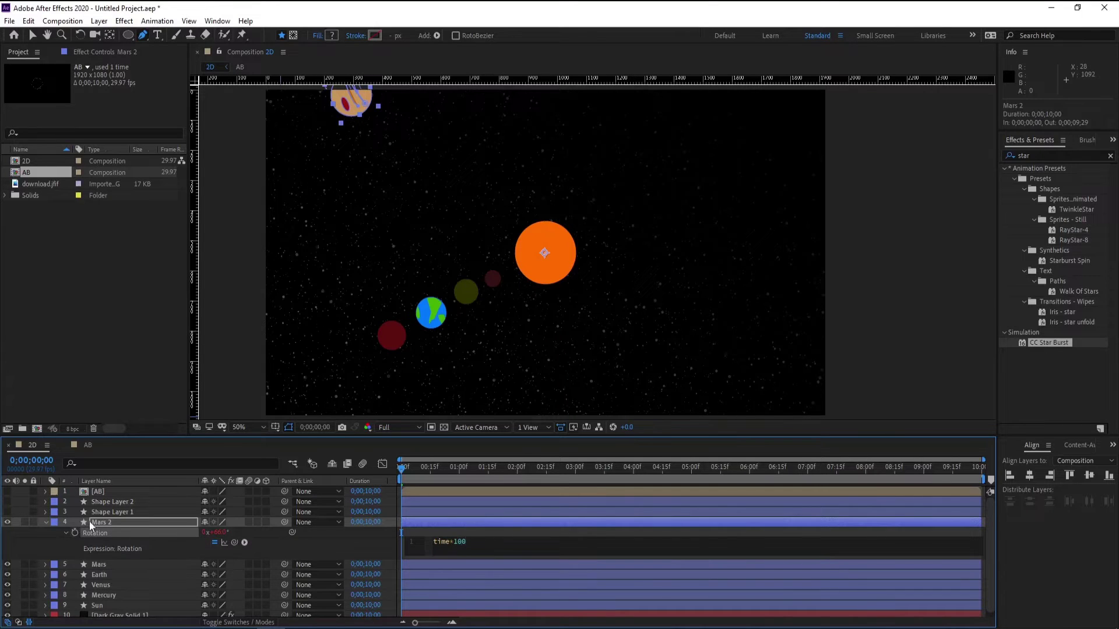
click(46, 523)
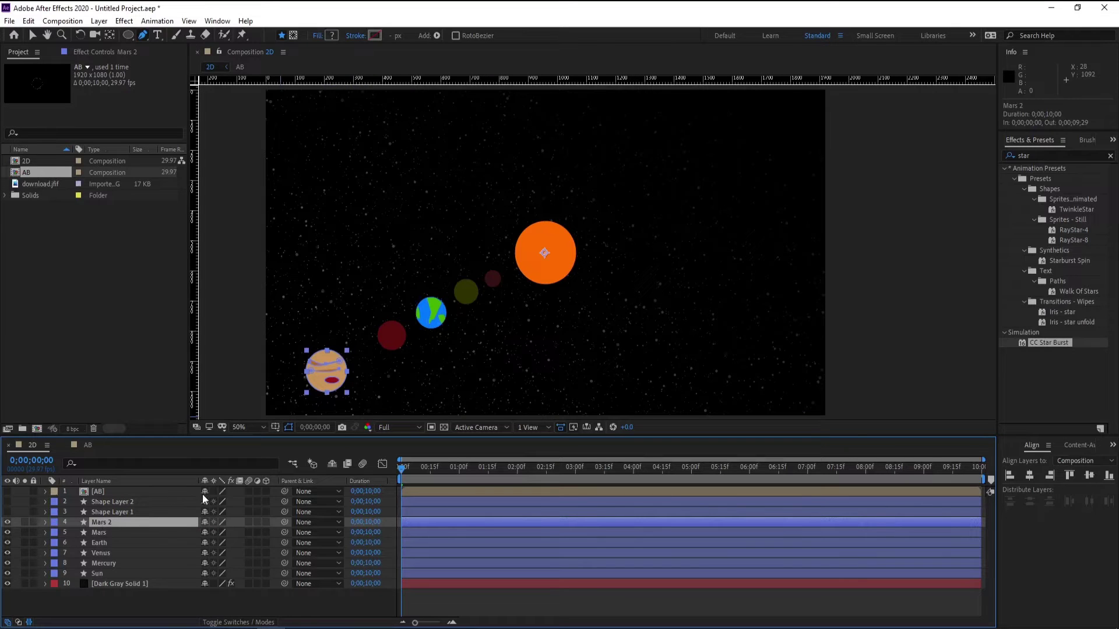
Rename the Mars 2 layer to Jupiter.
right_click(111, 523)
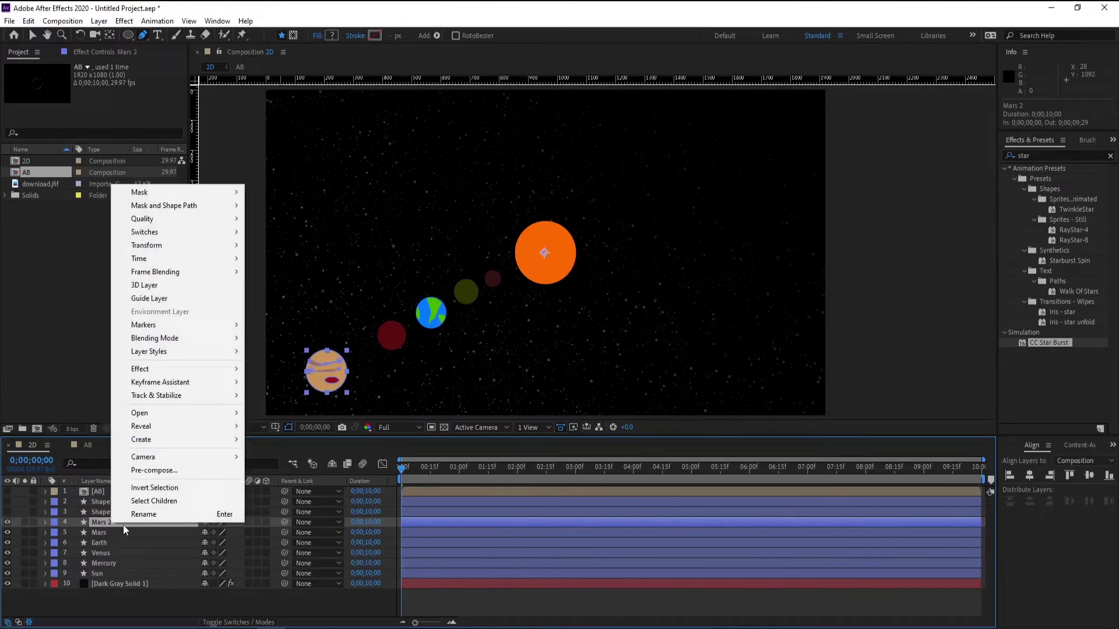
click(125, 514)
text(Jupiter)
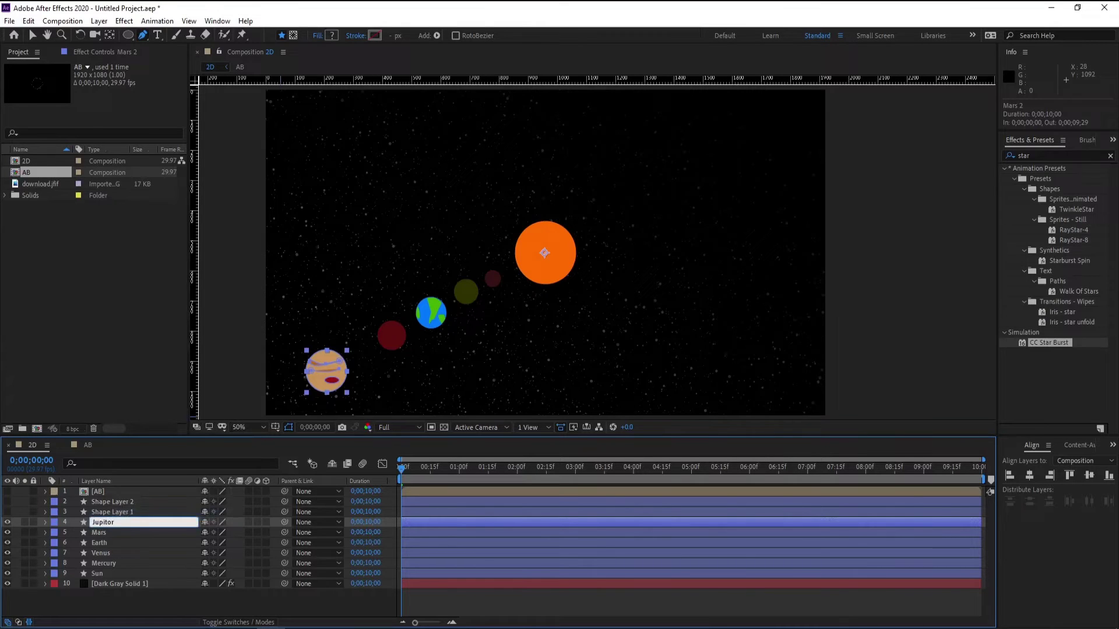
click(105, 515)
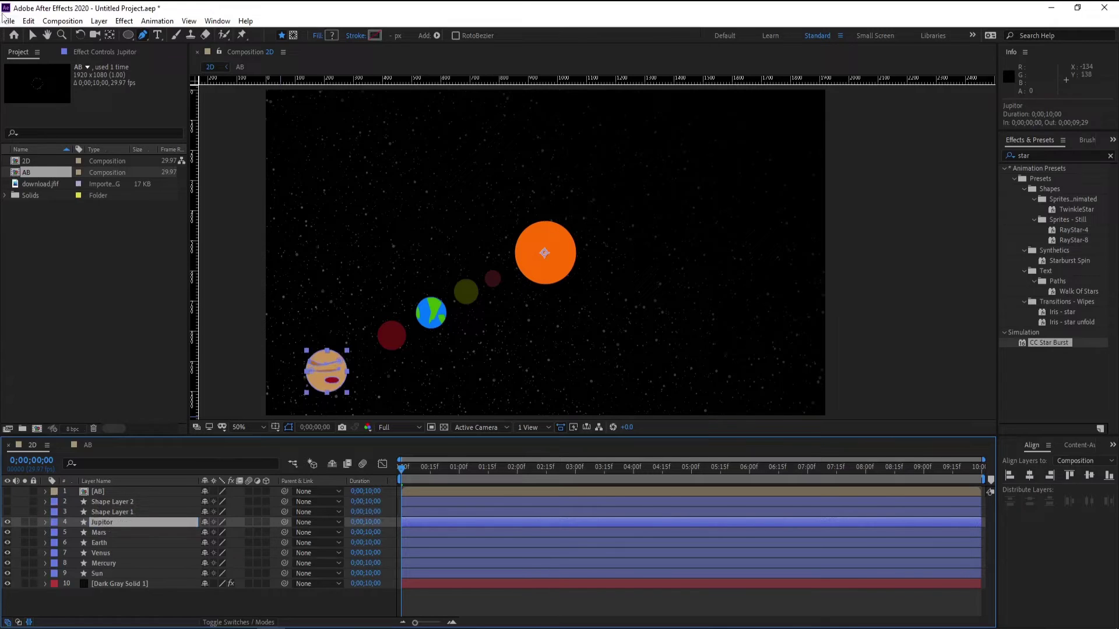
Return to the Selection tool and set the viewer magnification to 33.3%.
click(31, 35)
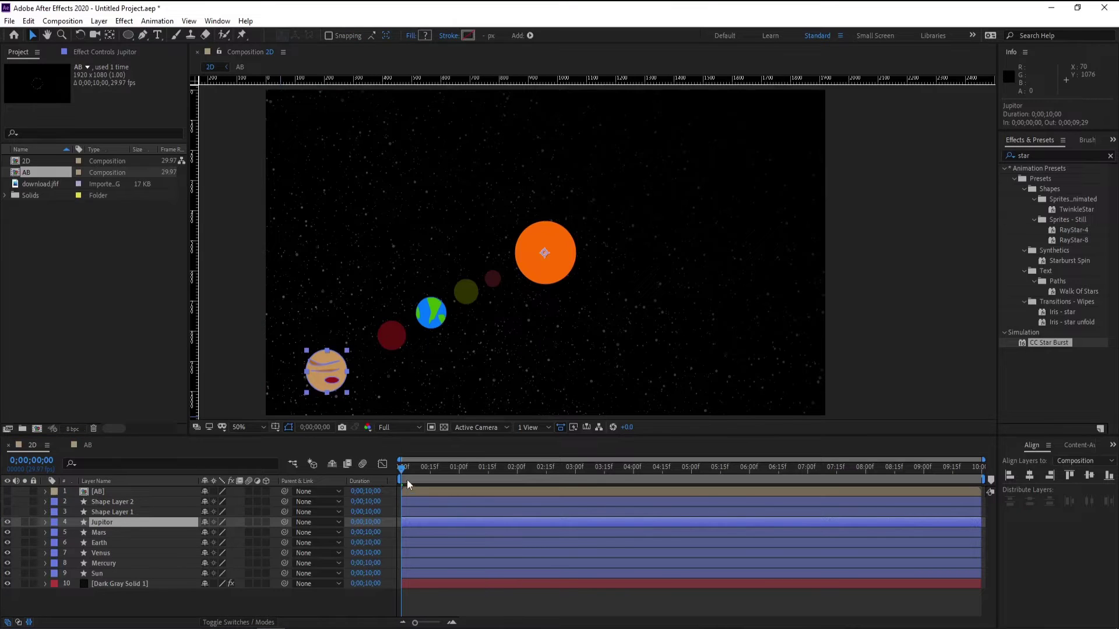
click(423, 606)
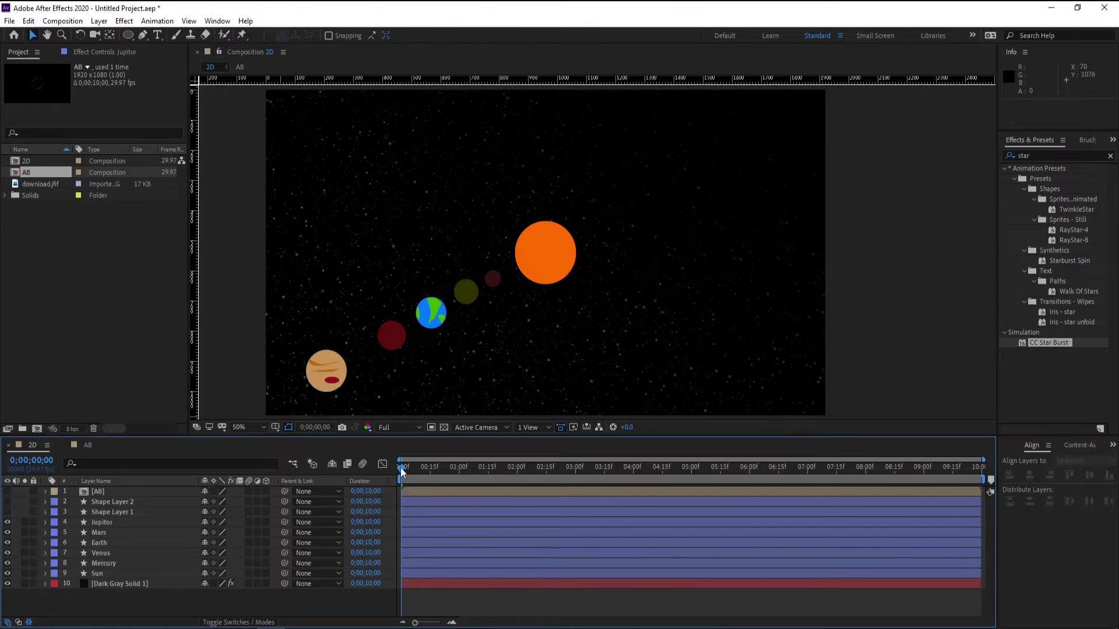
click(238, 427)
click(251, 309)
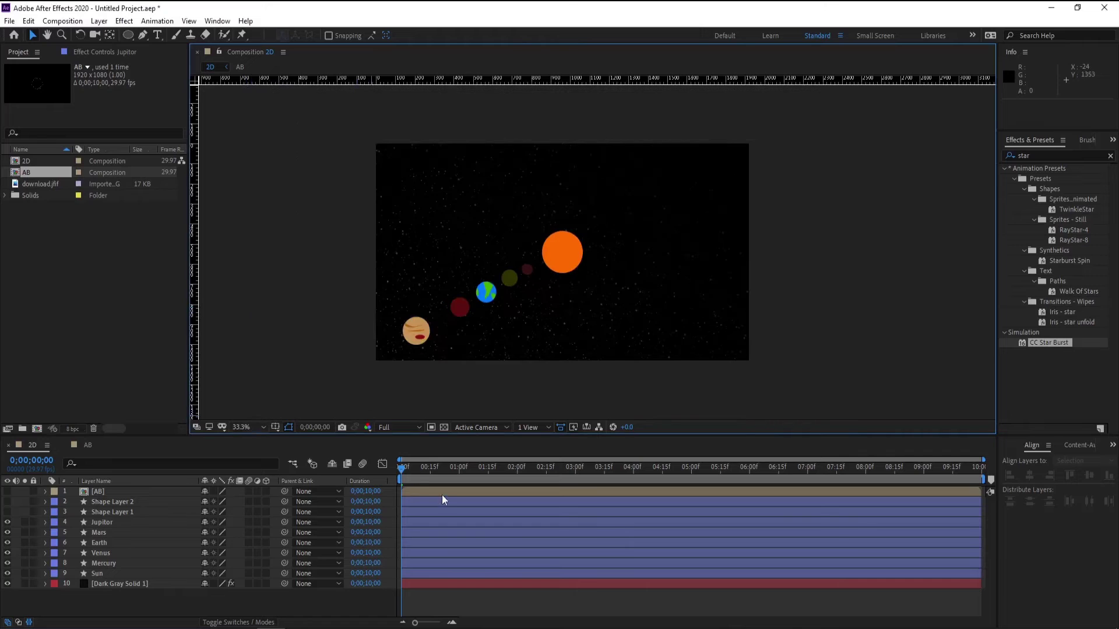
click(105, 521)
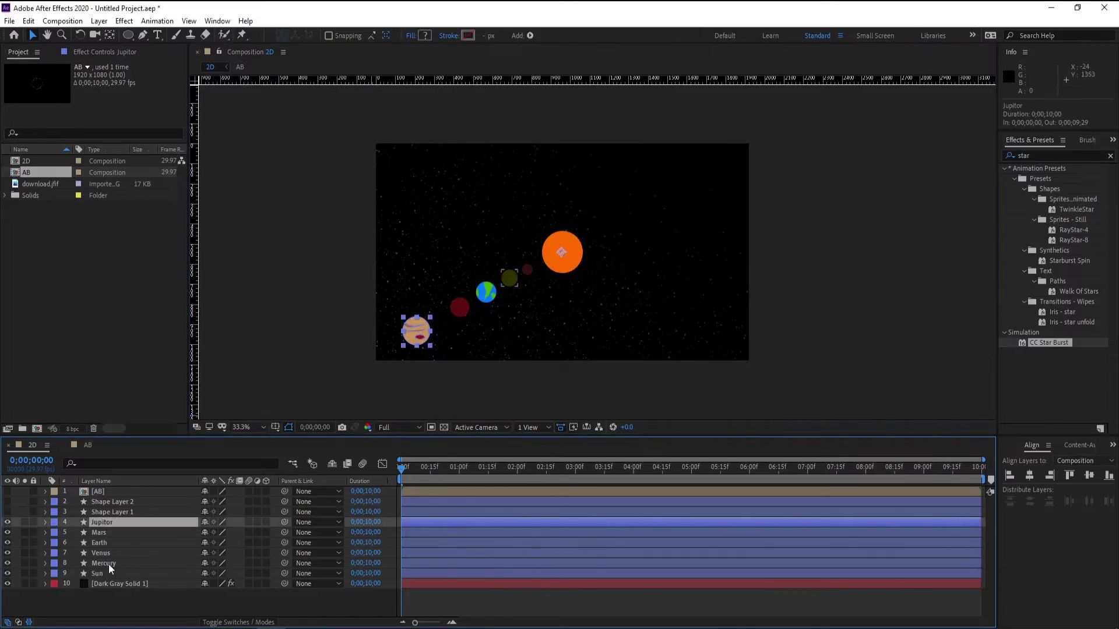
Make Shape Layer 1's orbit ring visible, shrink it, and give it a 1 px stroke.
click(106, 512)
click(8, 513)
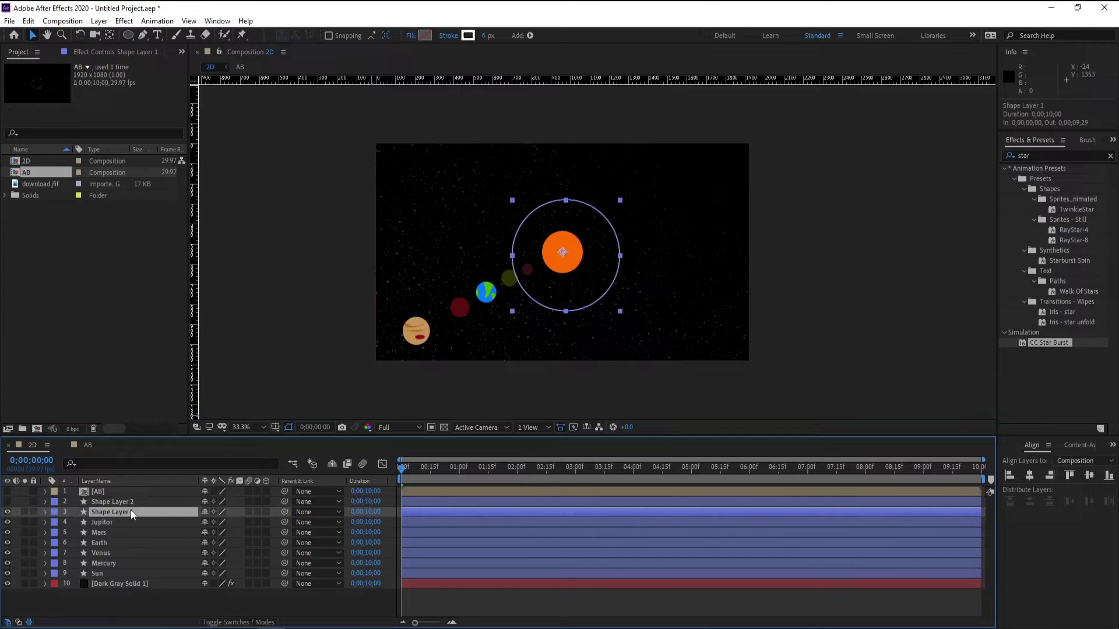
key(s)
drag(215, 526, 205, 523)
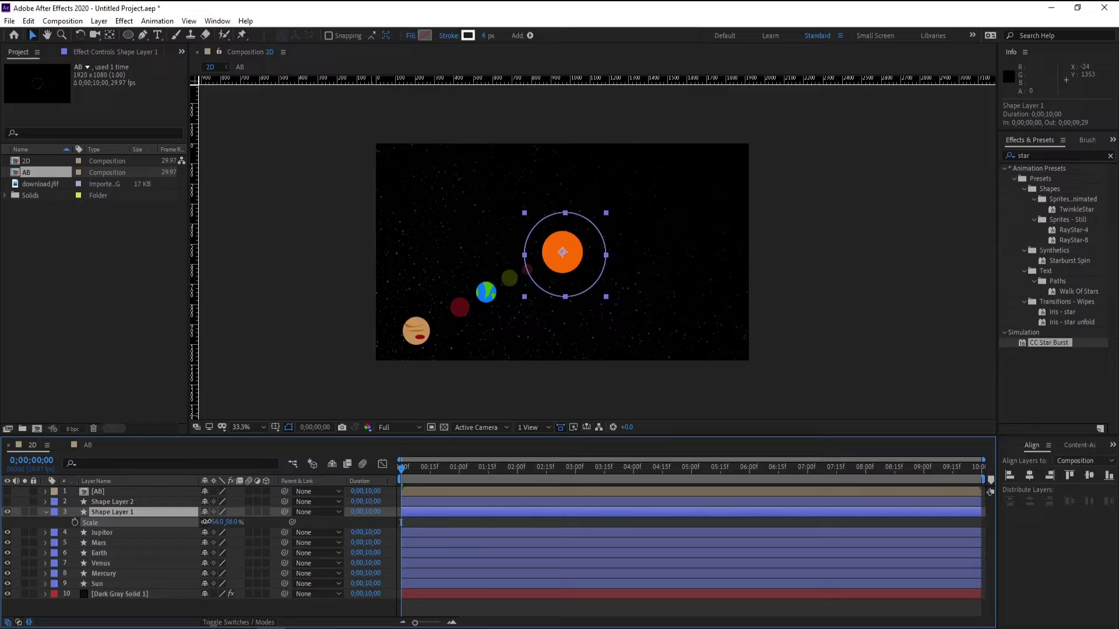
key(Return)
click(489, 35)
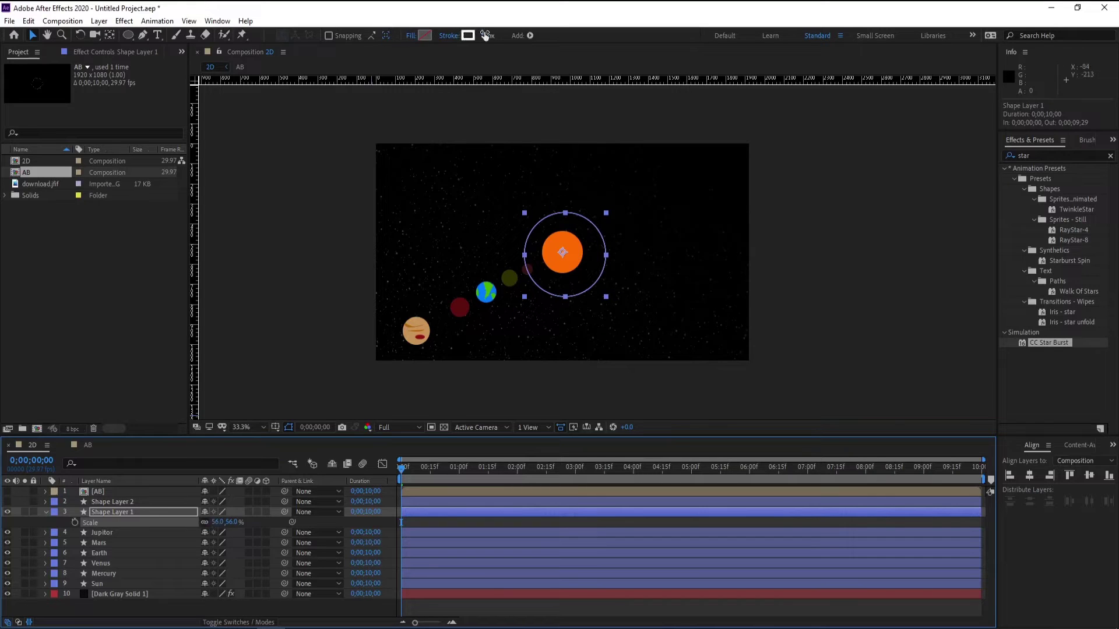
text(1)
key(Return)
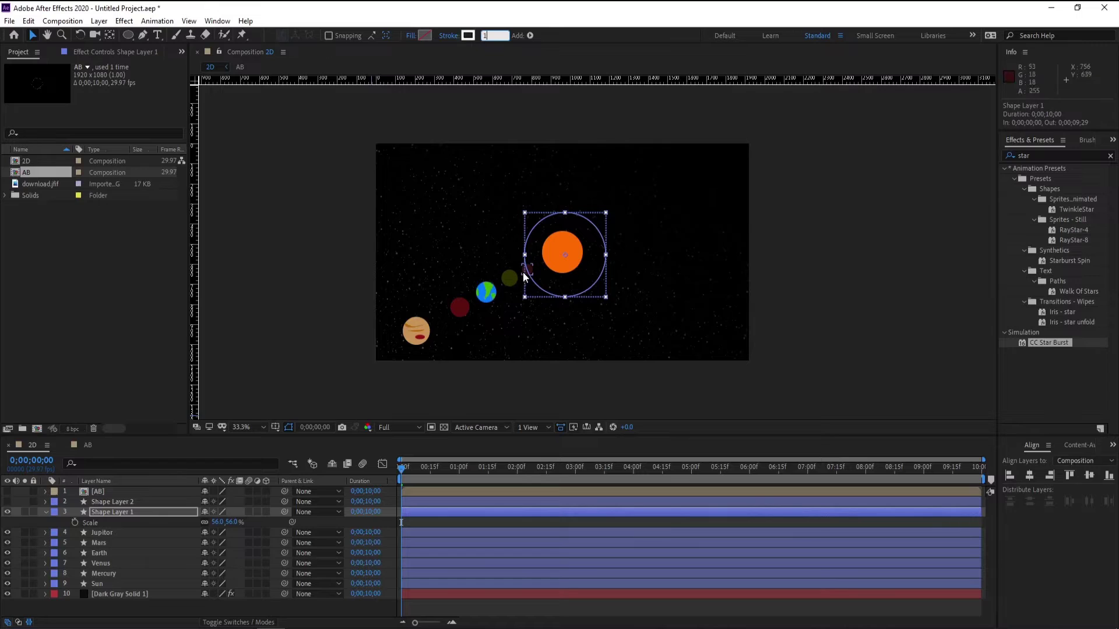
click(158, 512)
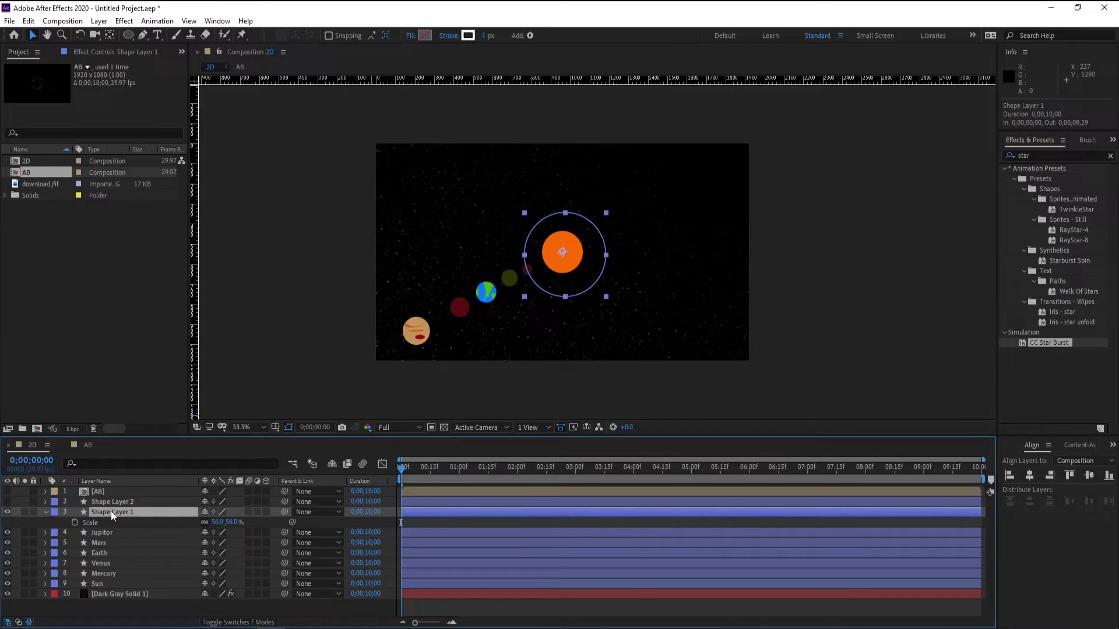
key(s)
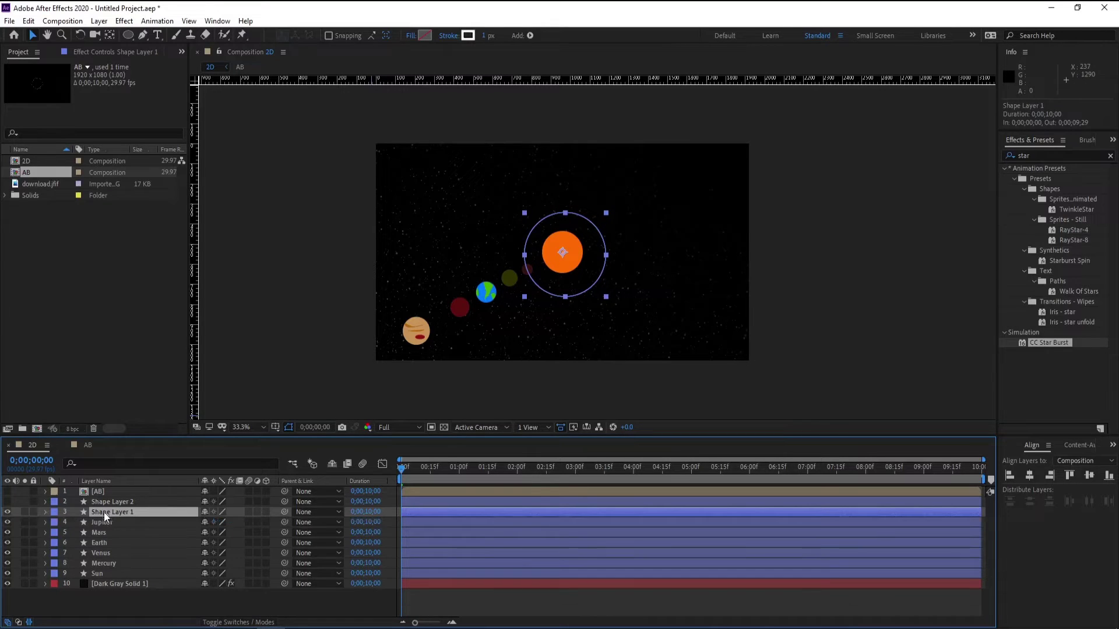
Shrink the second ring to about 85%, thin its outline, and duplicate it three times.
click(114, 502)
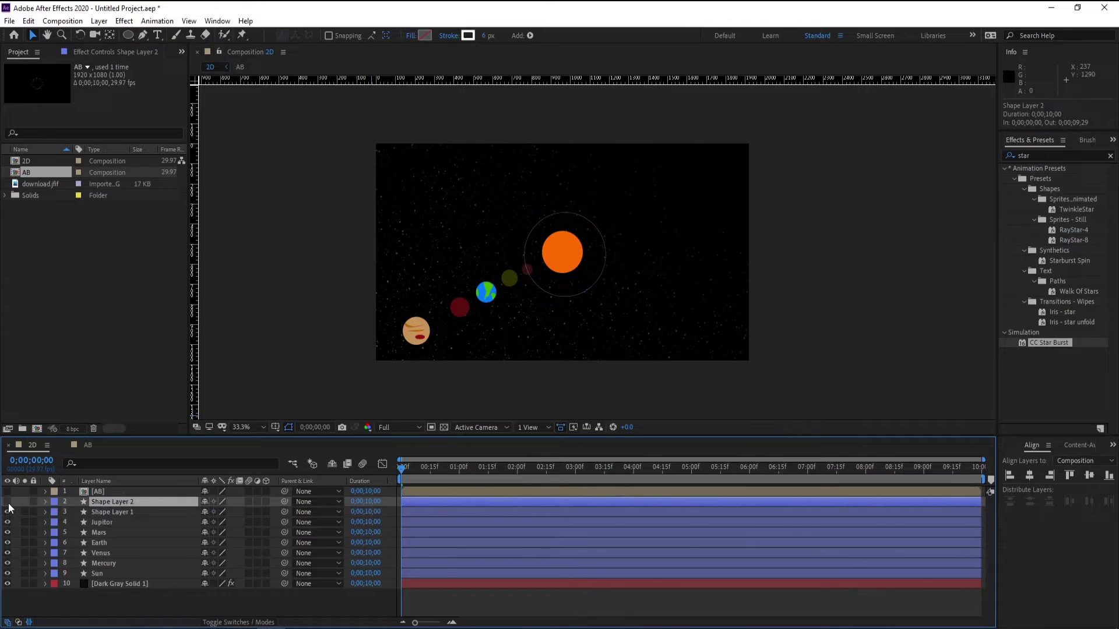
key(s)
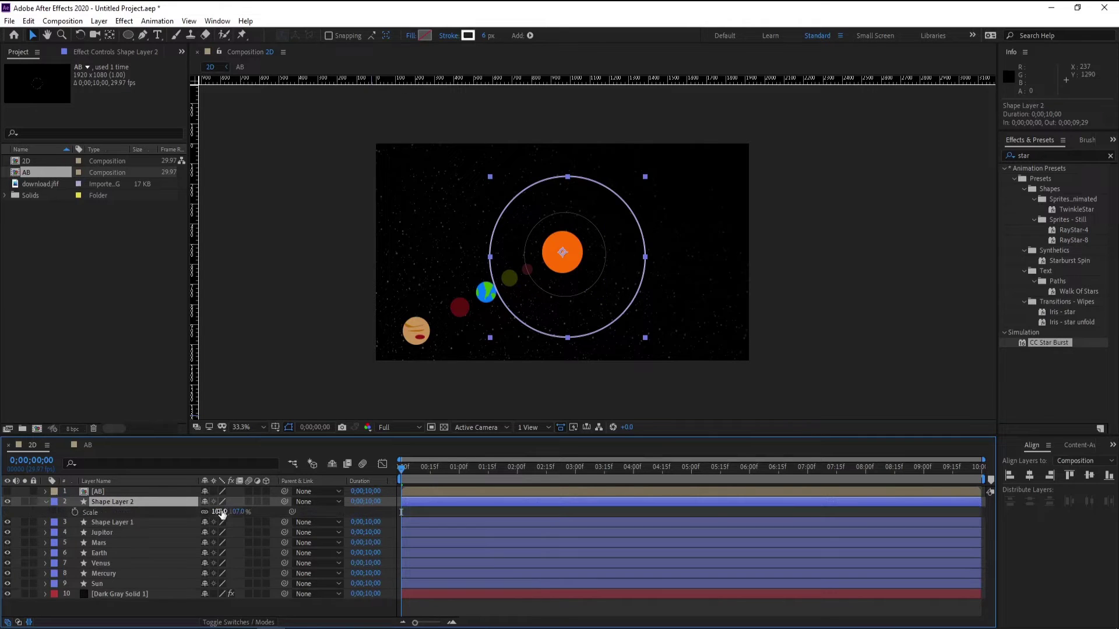
drag(239, 512, 225, 511)
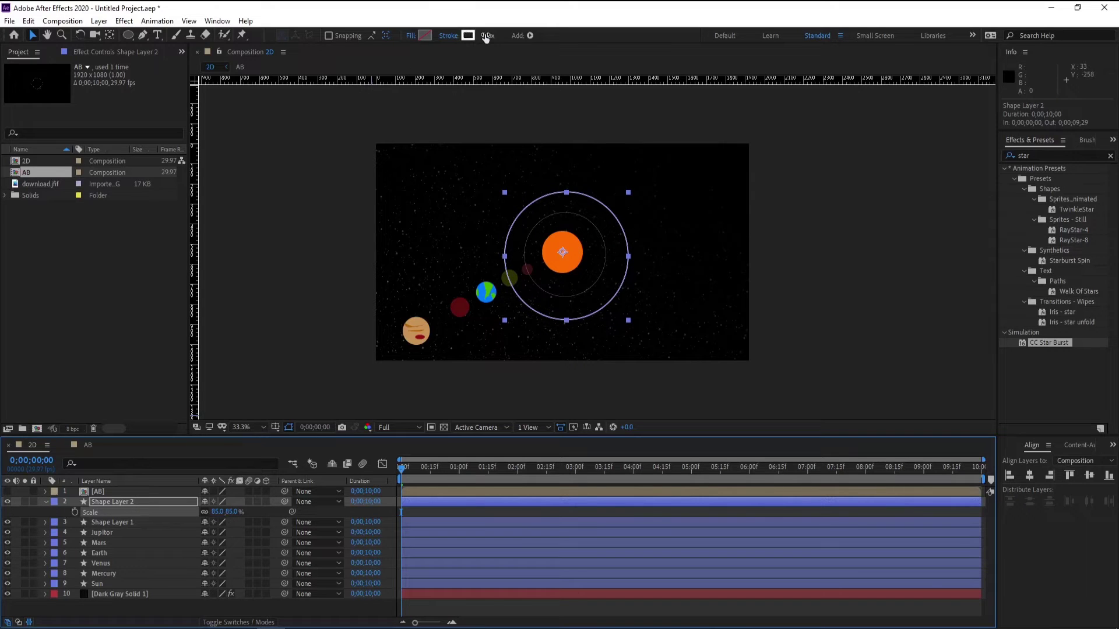
click(486, 35)
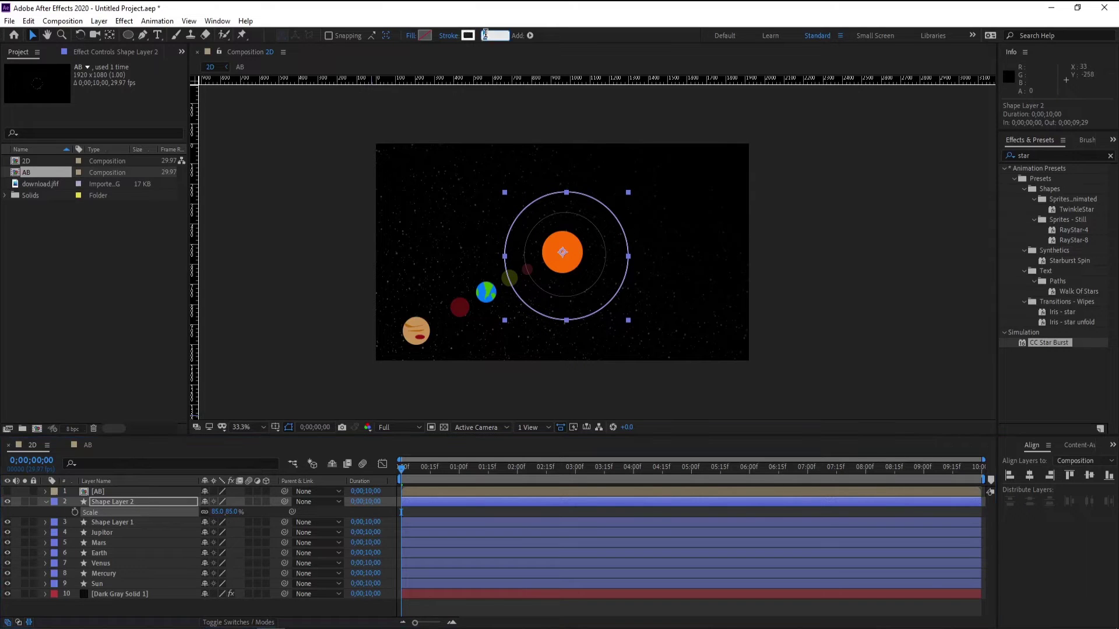
click(44, 500)
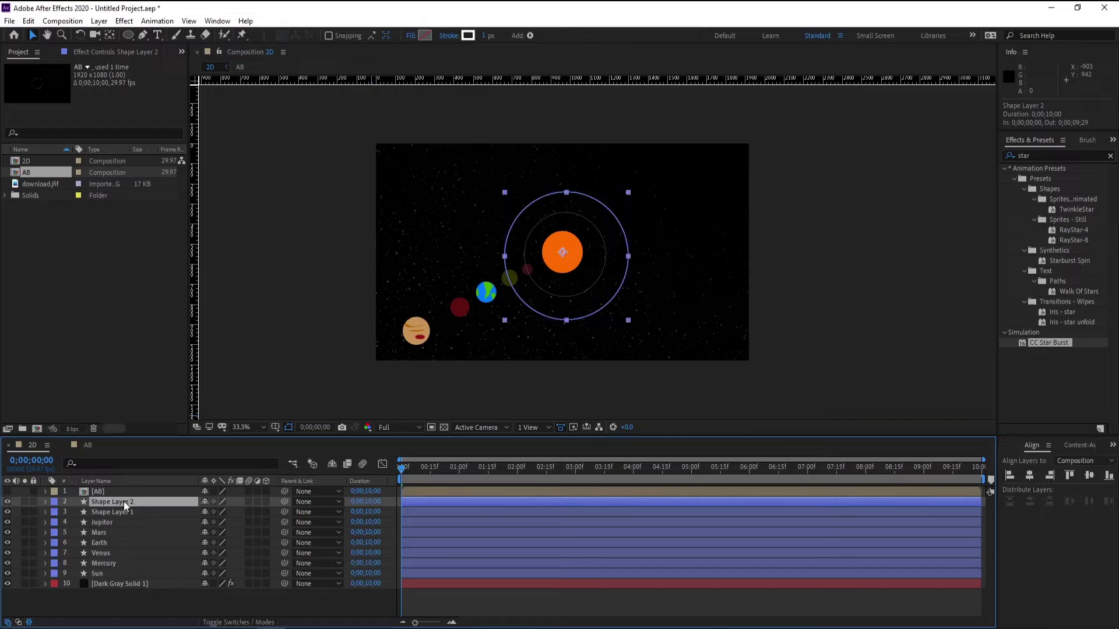
key(ctrl+d)
key(ctrl+d)
key(ctrl+d)
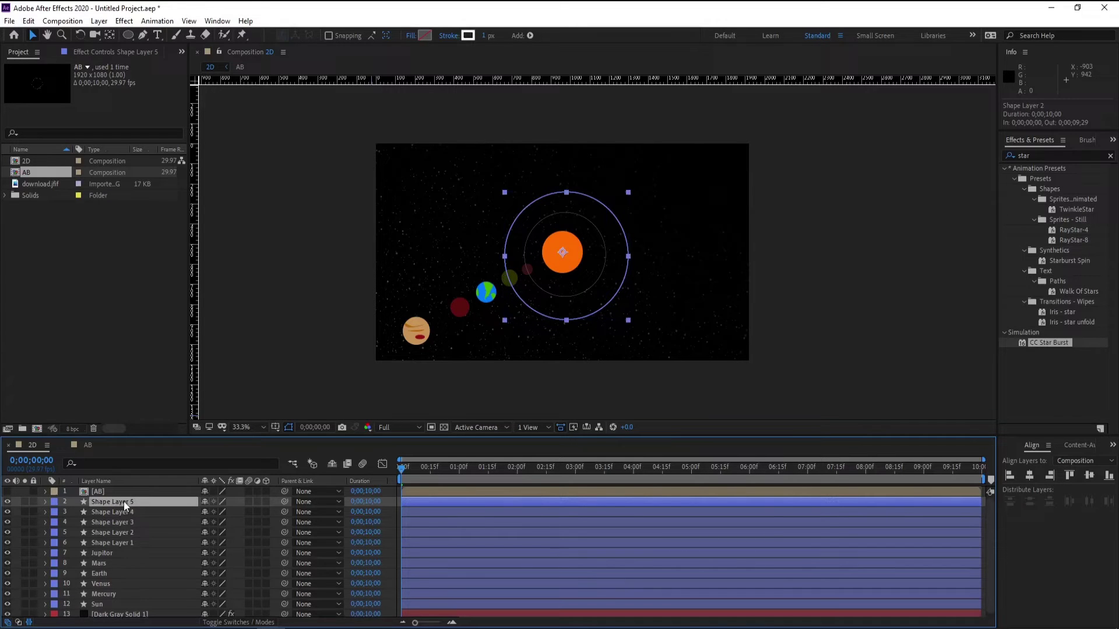
Enlarge the copies: Shape Layer 3 to about 123% and Shape Layer 4 to about 164%.
click(124, 522)
key(s)
drag(212, 532, 237, 531)
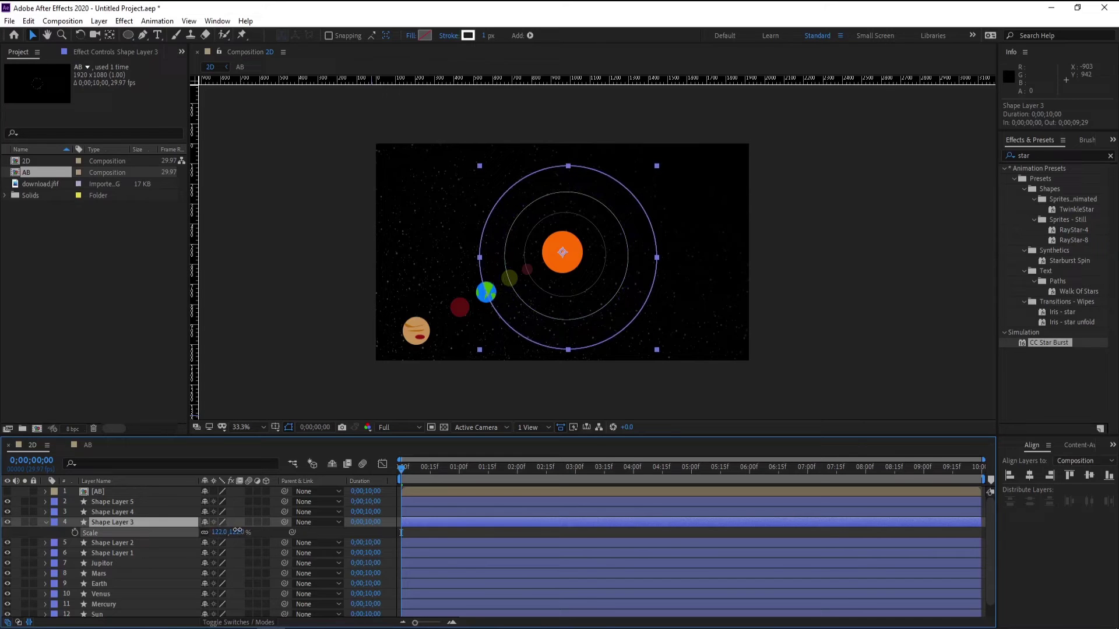
click(175, 512)
key(s)
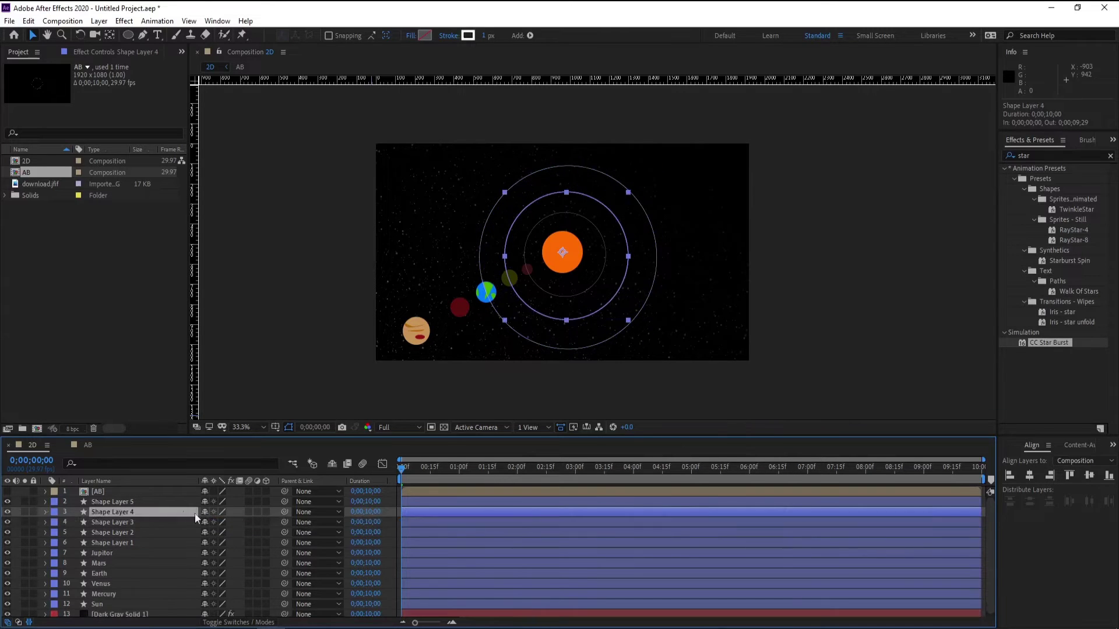
drag(235, 523, 321, 516)
click(156, 504)
key(s)
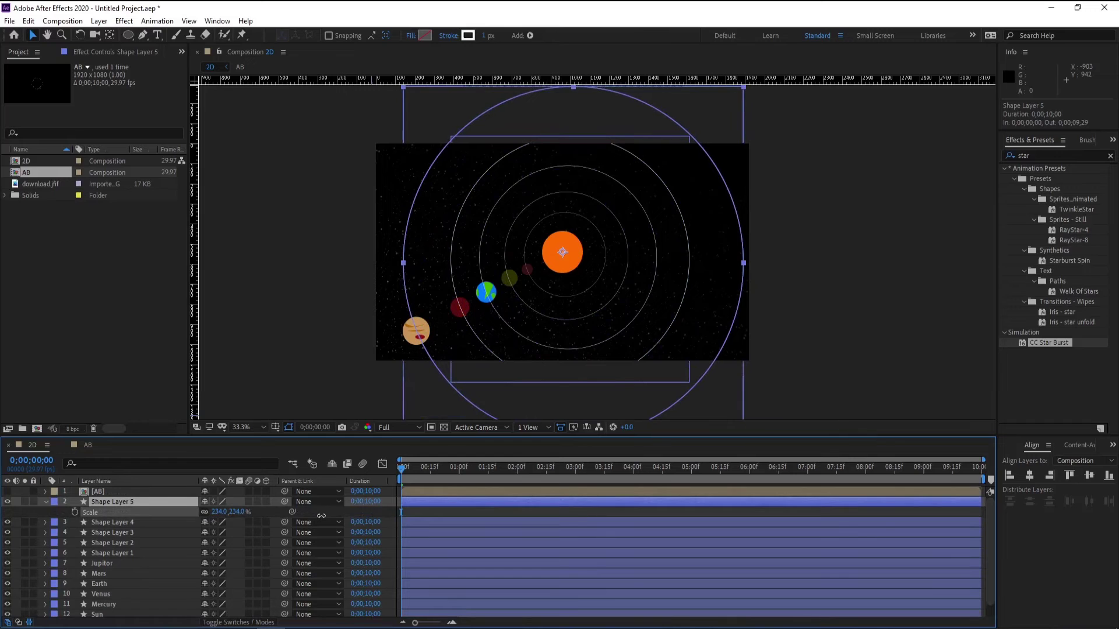
key(s)
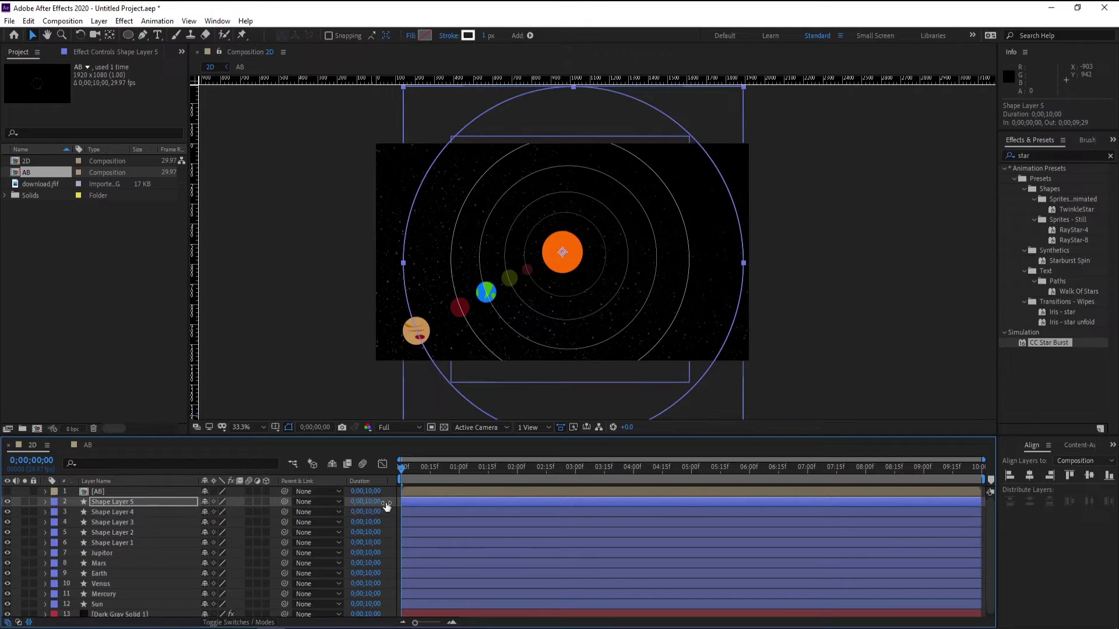
key(F2)
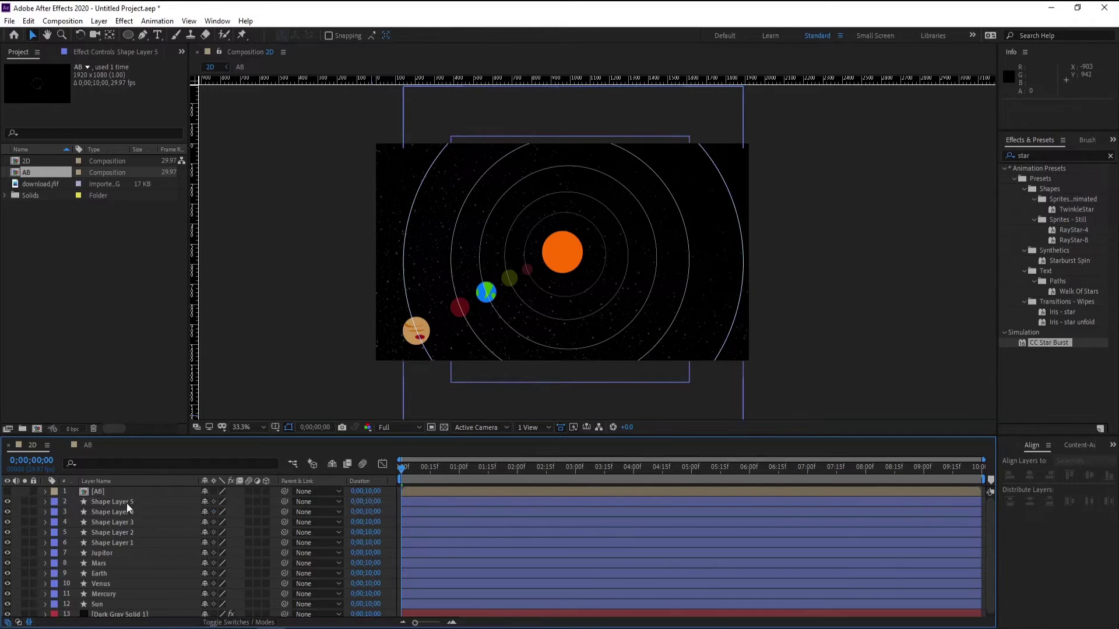
Move Shape Layers 5 through 1 beneath the sun and planets in the layer stack.
click(126, 503)
shift+click(130, 542)
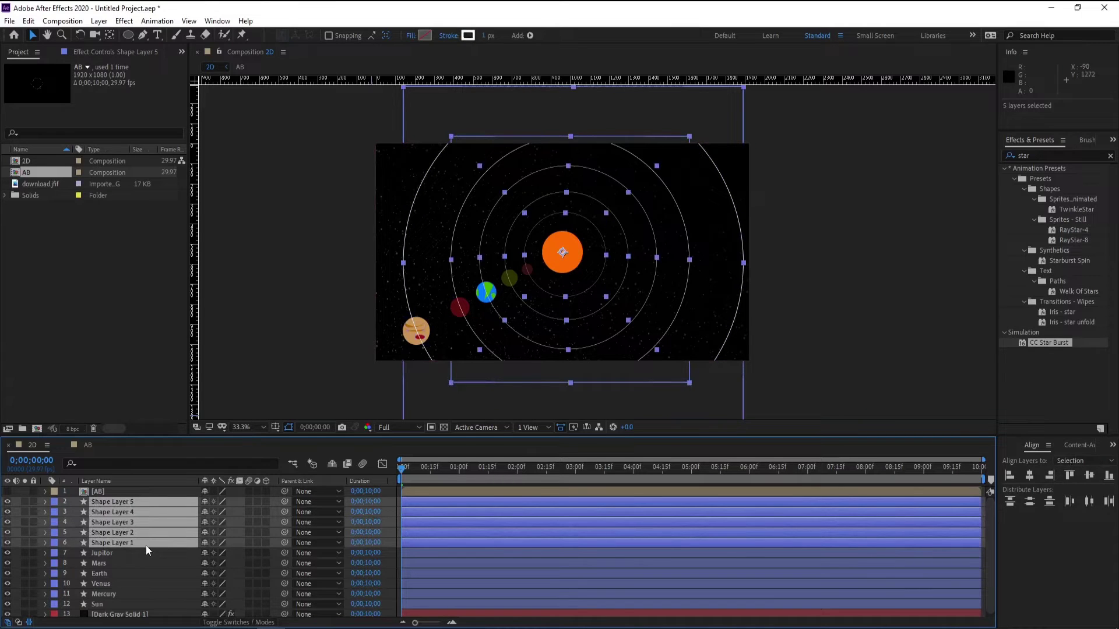
drag(147, 540, 149, 612)
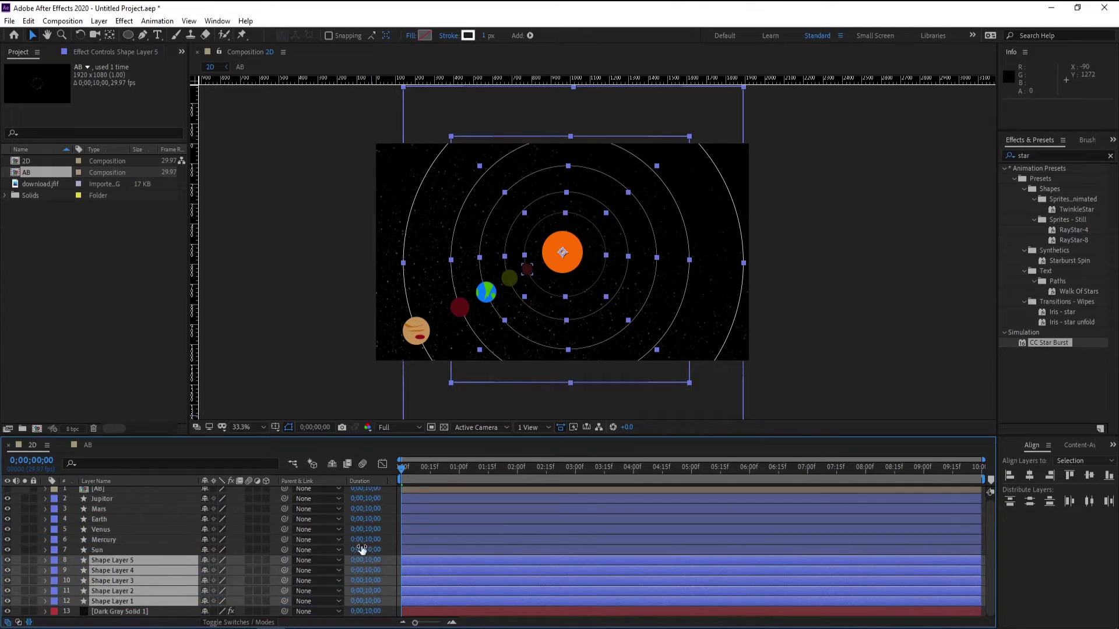
Scrub the timeline to preview the planets moving along their orbits.
click(393, 548)
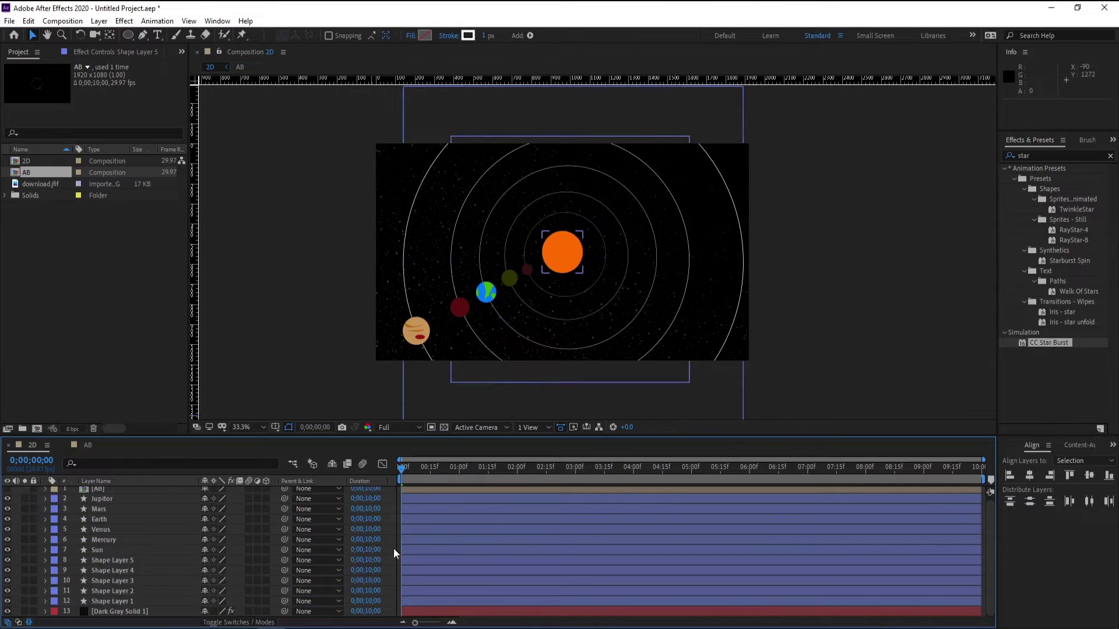
click(454, 299)
mouse_move(406, 471)
mouse_down()
mouse_move(518, 487)
mouse_move(389, 486)
mouse_move(795, 489)
mouse_move(362, 492)
mouse_up()
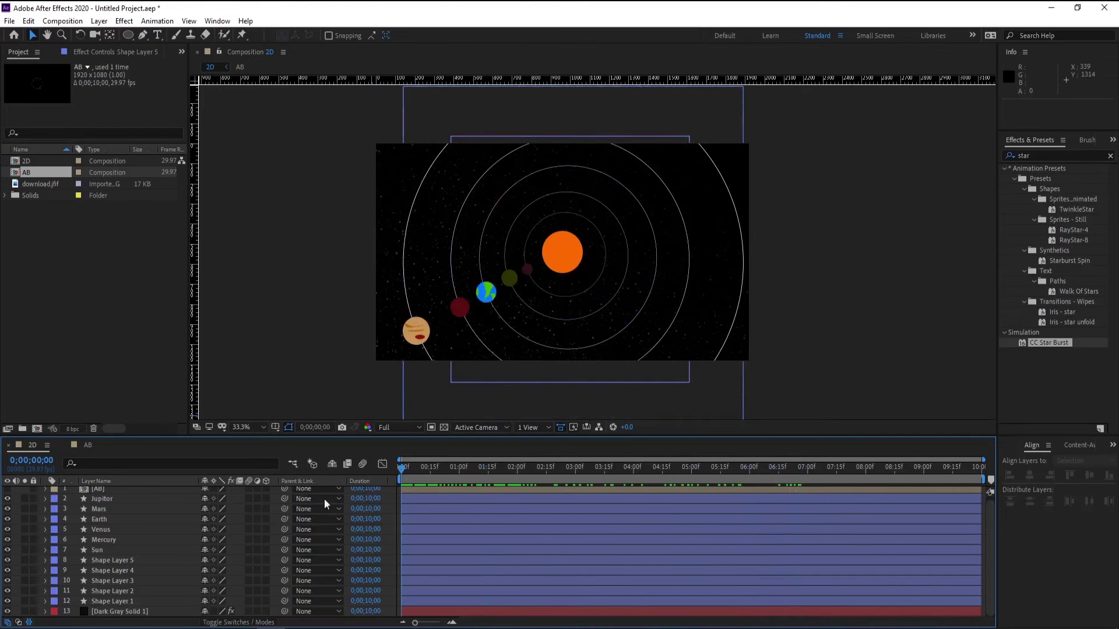
Scale Shape Layers 5 and 4 slightly larger.
click(112, 498)
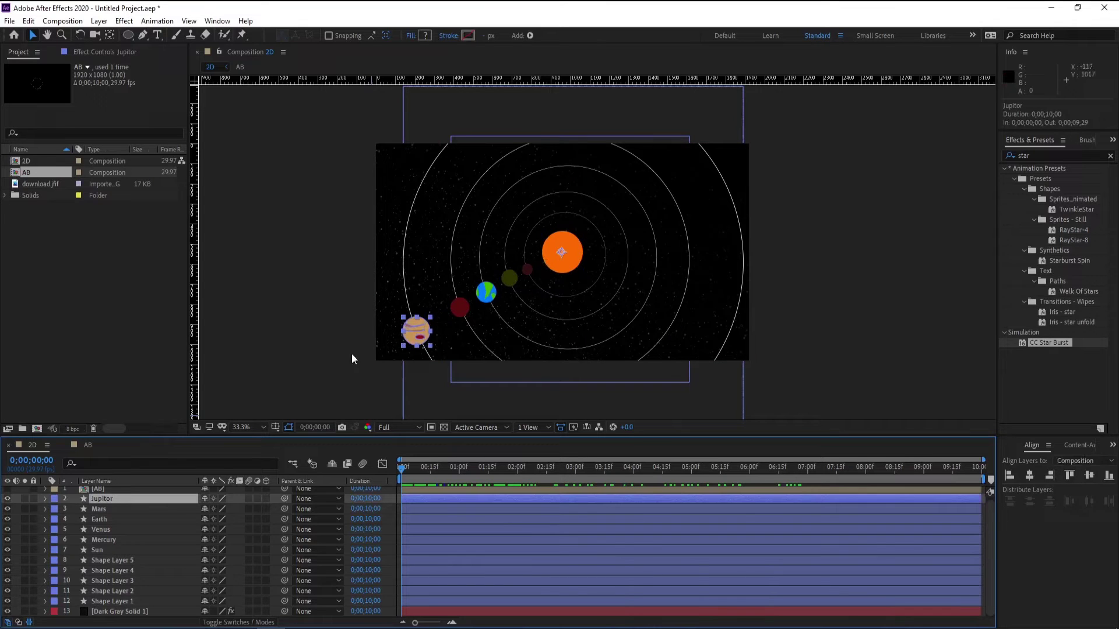
click(116, 562)
key(s)
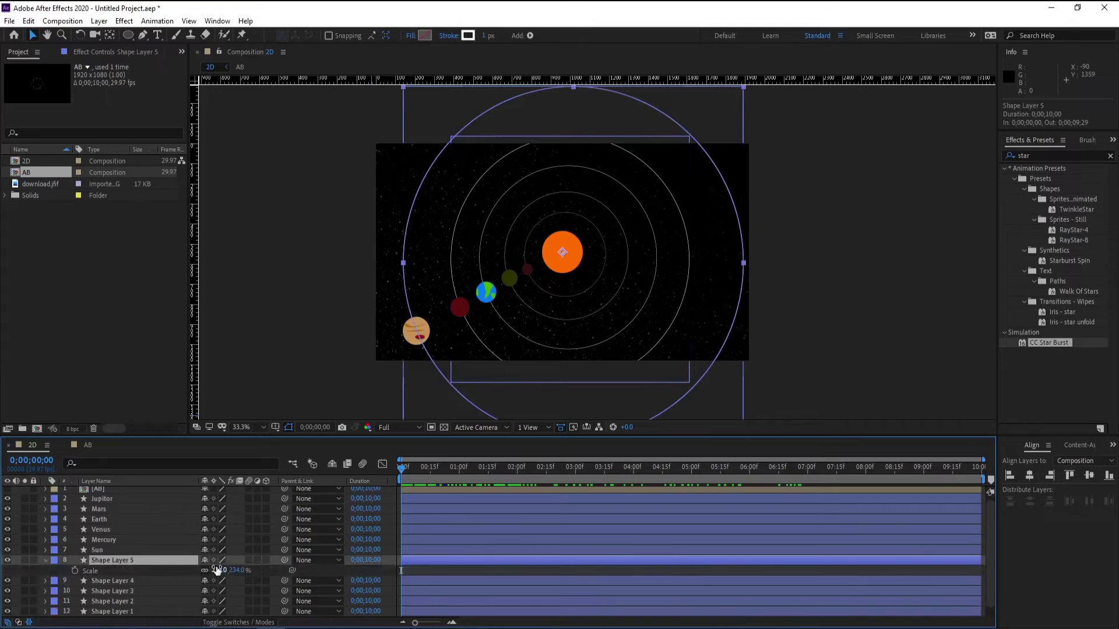
drag(216, 569, 223, 569)
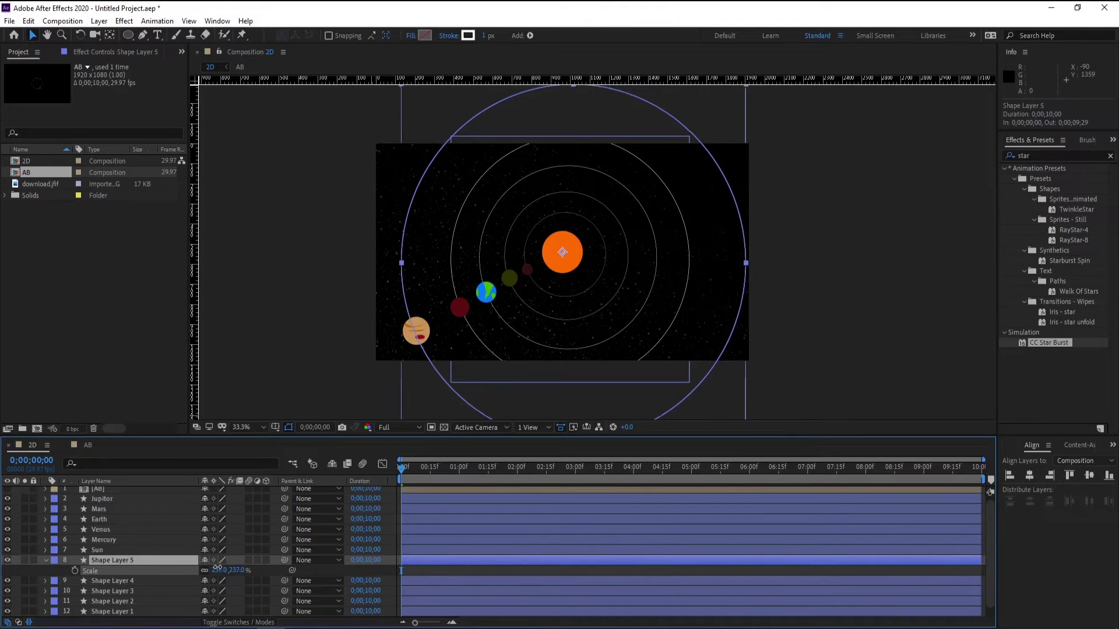
key(s)
key(Return)
click(119, 570)
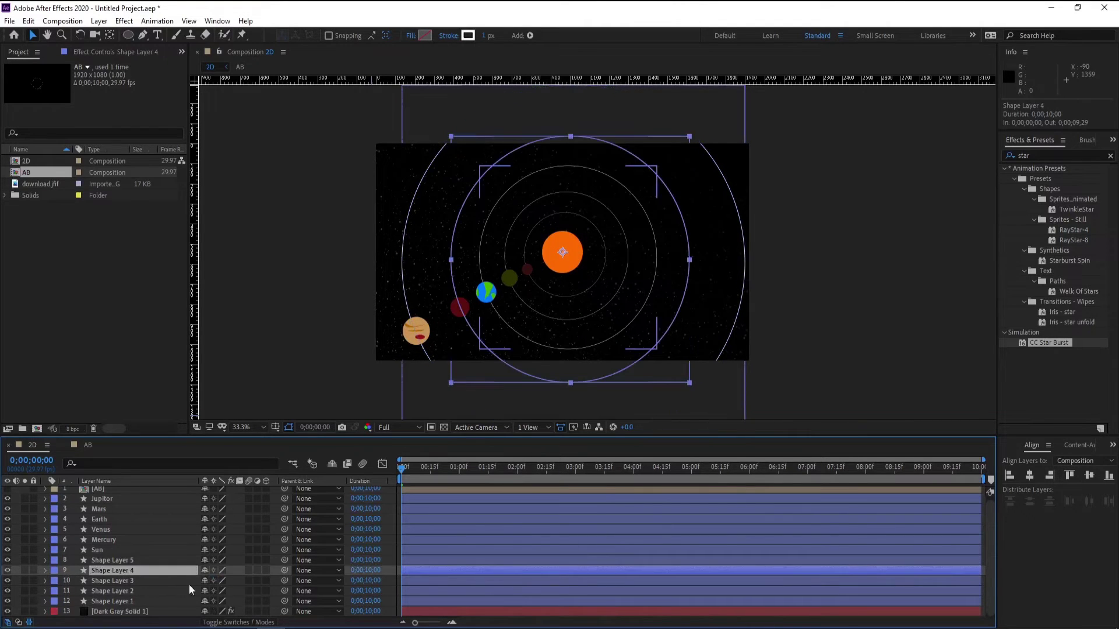
key(s)
drag(239, 581, 240, 581)
key(s)
key(Return)
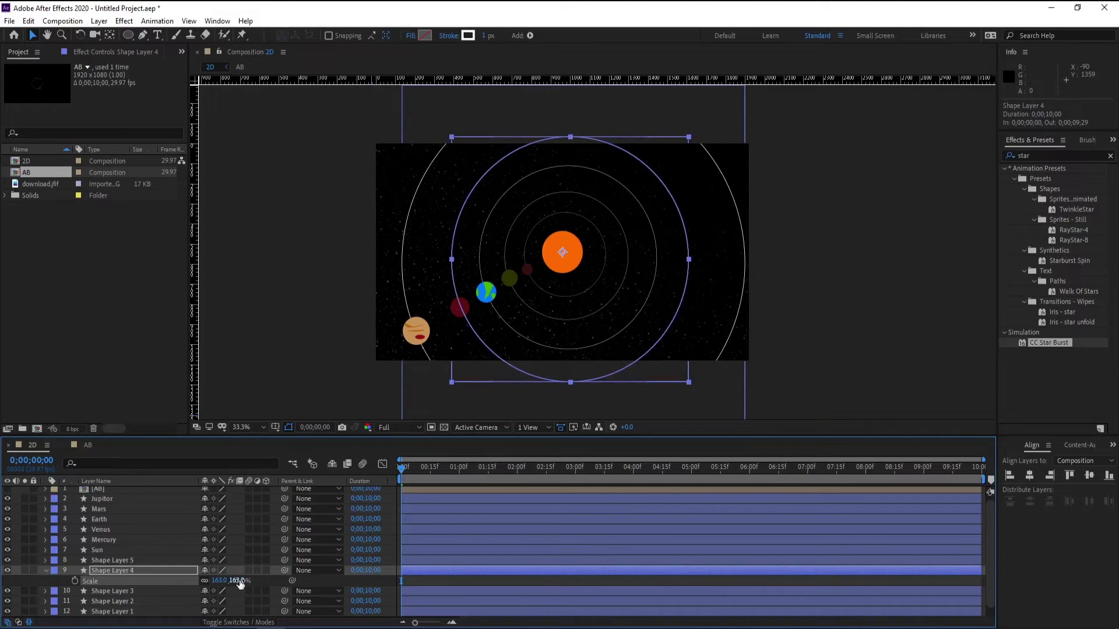
Centre Shape Layer 4 horizontally and vertically on the composition, checking with timeline scrubs.
click(471, 467)
mouse_move(519, 485)
mouse_down()
mouse_move(648, 485)
mouse_move(674, 456)
mouse_up()
drag(530, 477, 355, 486)
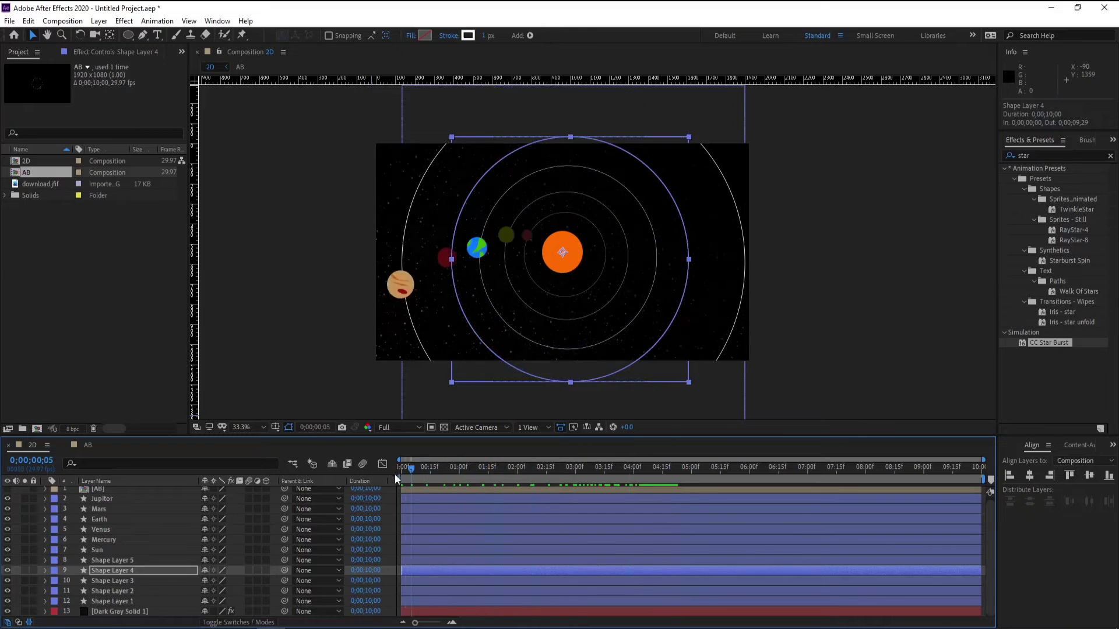
click(1029, 475)
click(1087, 476)
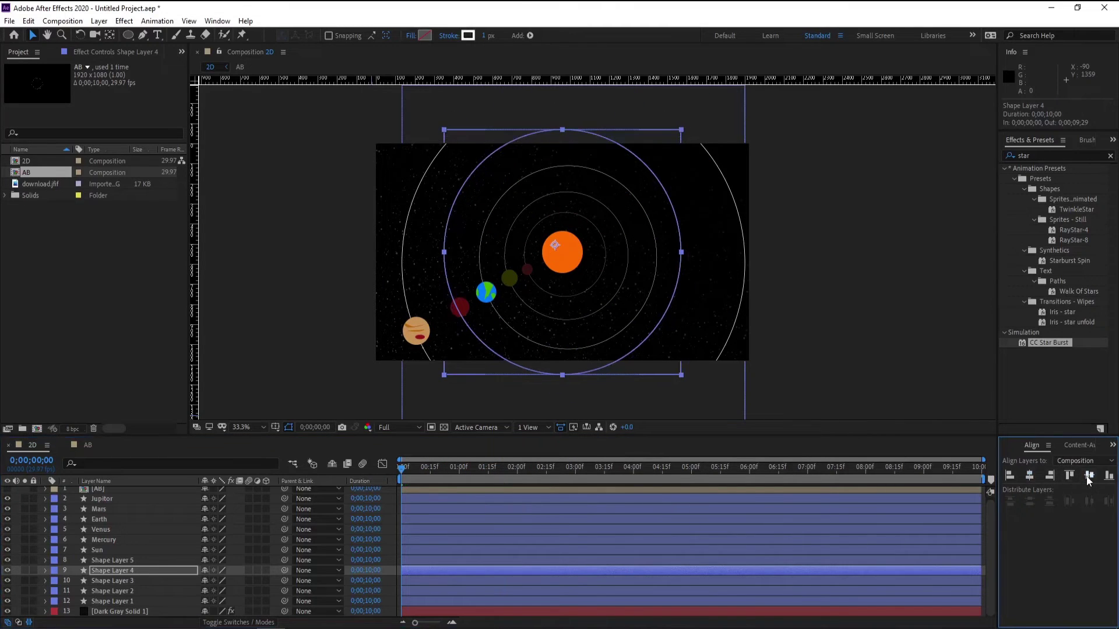
drag(405, 467, 543, 478)
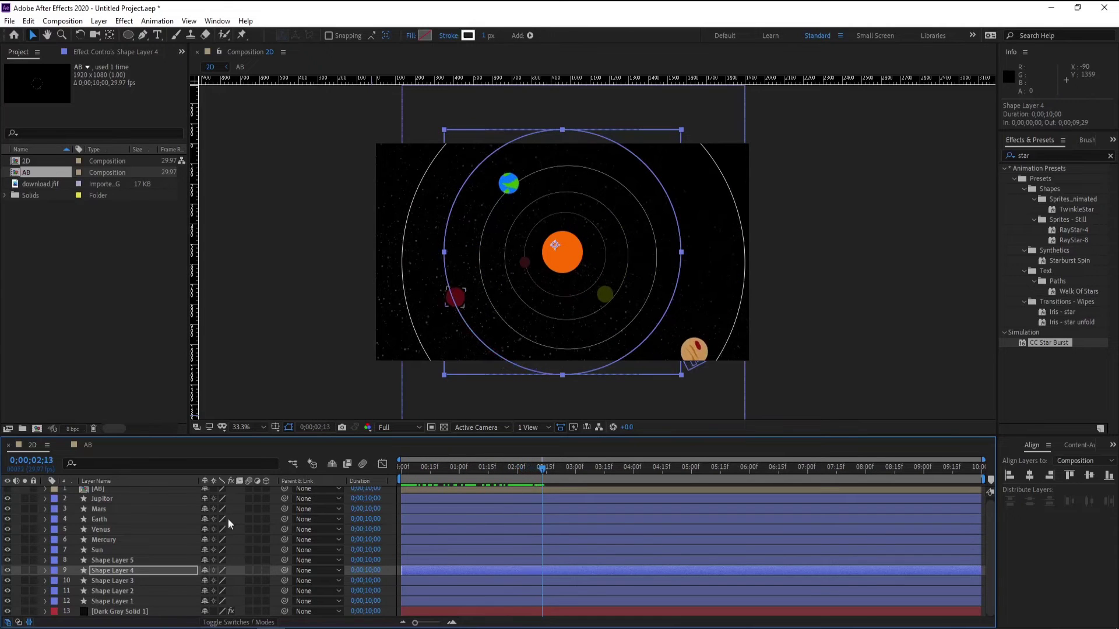
Set Shape Layer 4's scale to exactly 160%.
key(s)
click(218, 581)
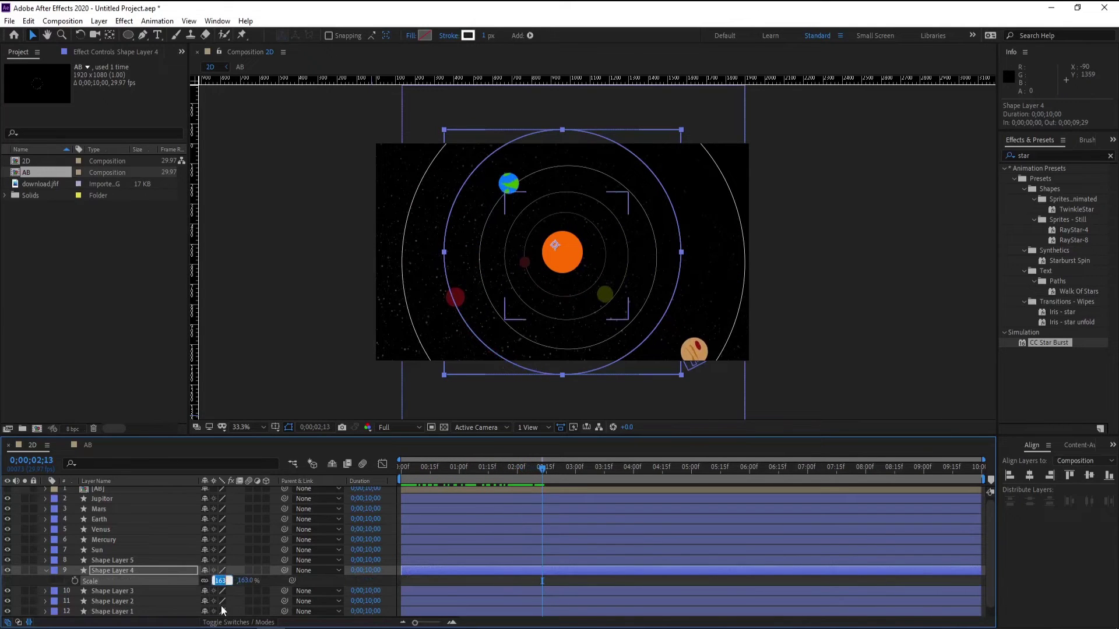
text(1)
key(Return)
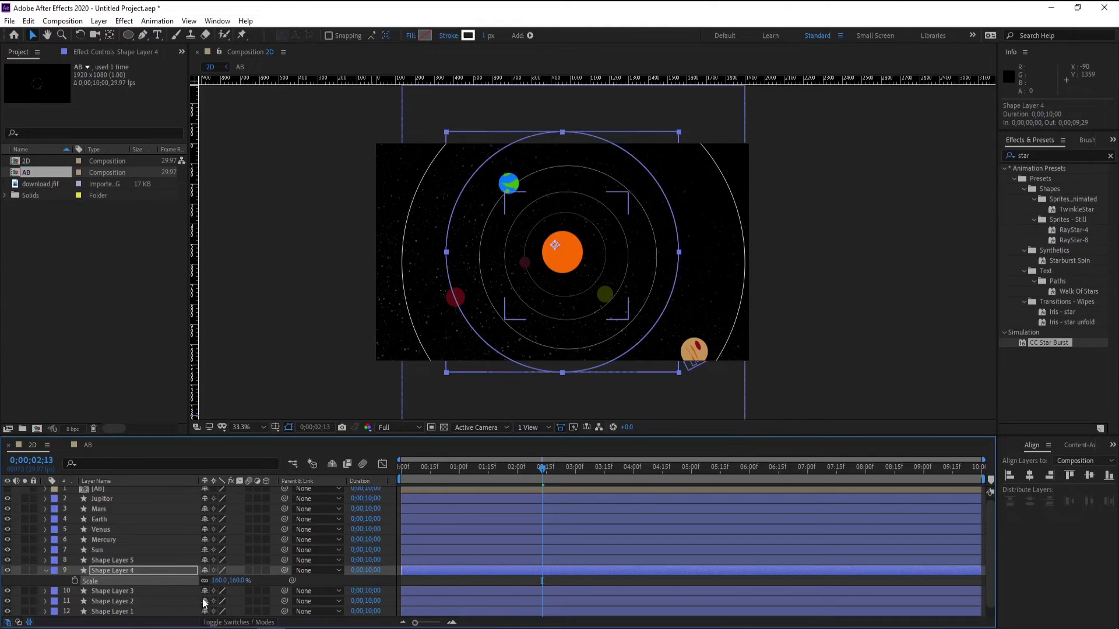
Centre Shape Layers 5 and 3 horizontally and vertically on the composition.
click(46, 571)
click(115, 563)
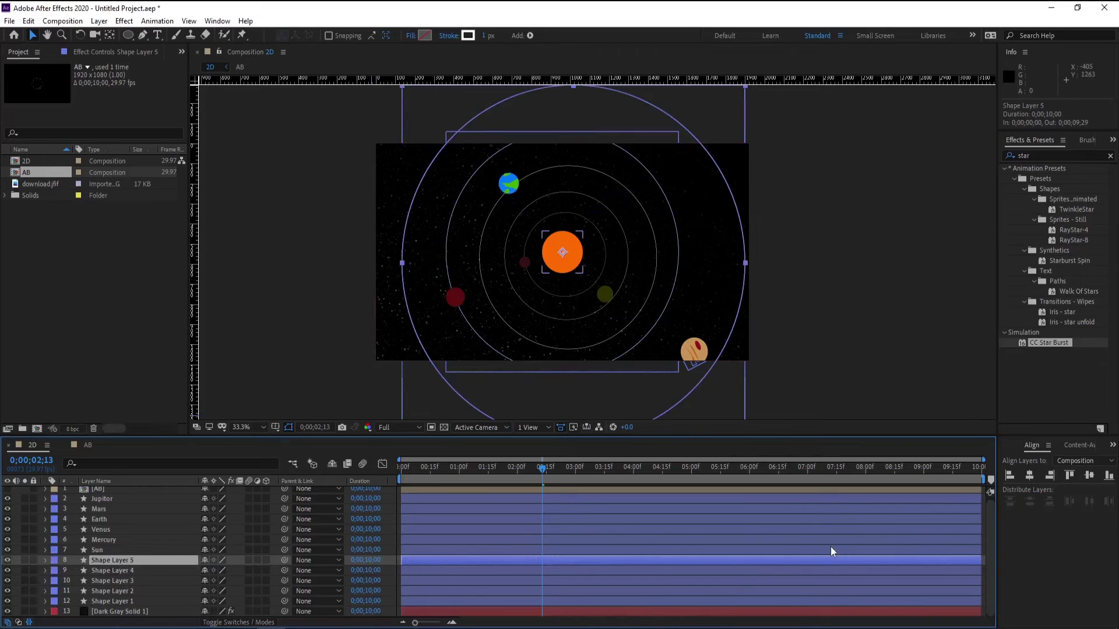
click(1029, 475)
click(1089, 475)
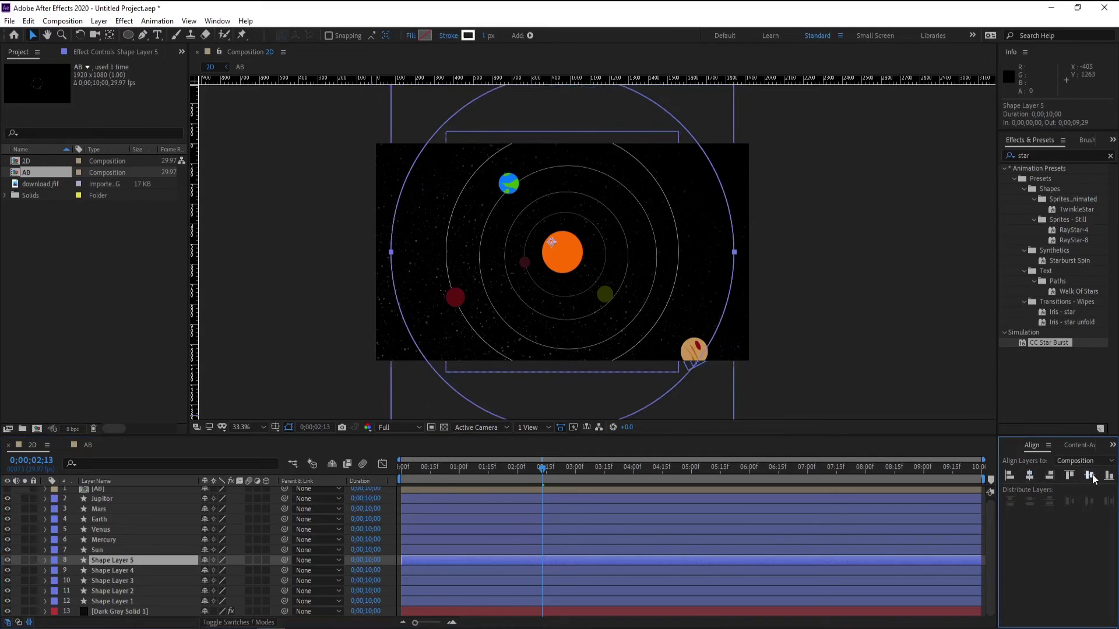
click(156, 572)
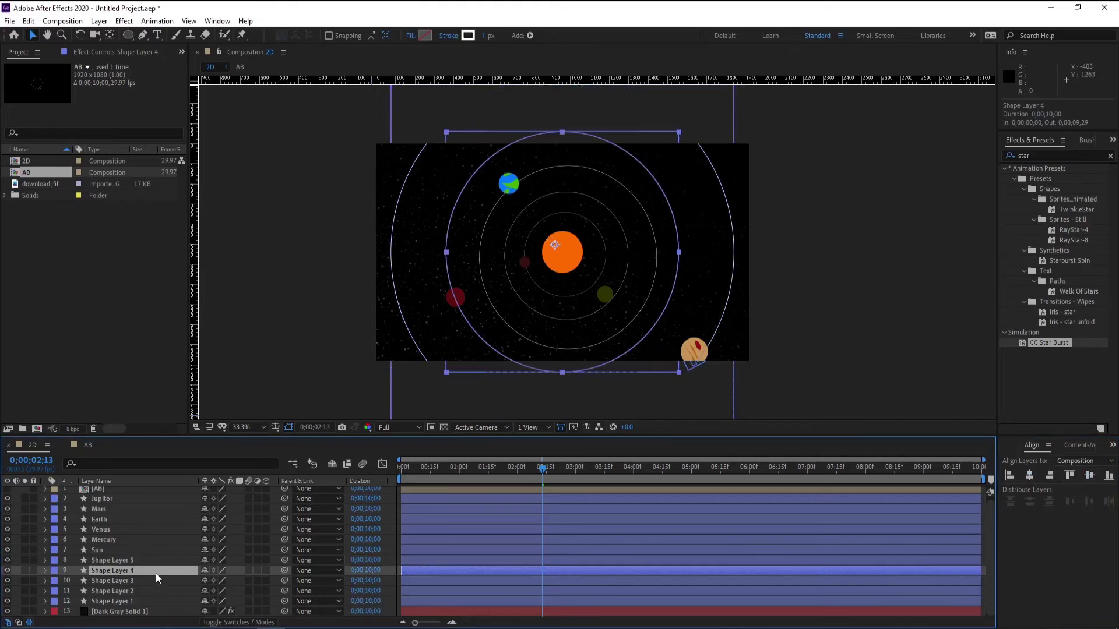
click(1029, 475)
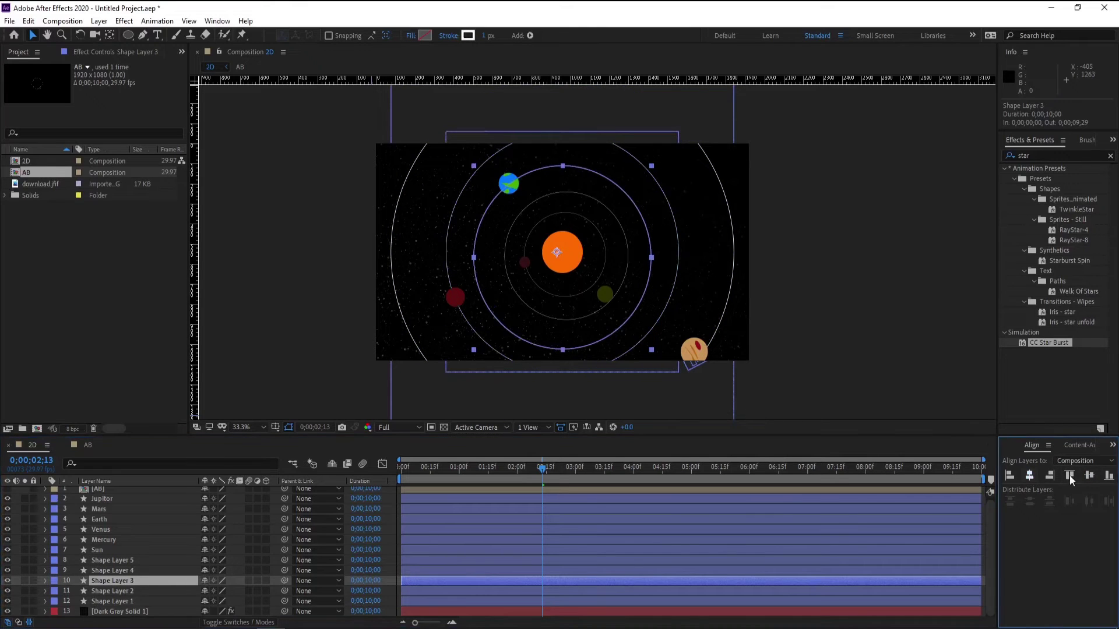
click(1089, 475)
Centre the Shape Layer 2 and Shape Layer 1 rings on the composition.
click(166, 592)
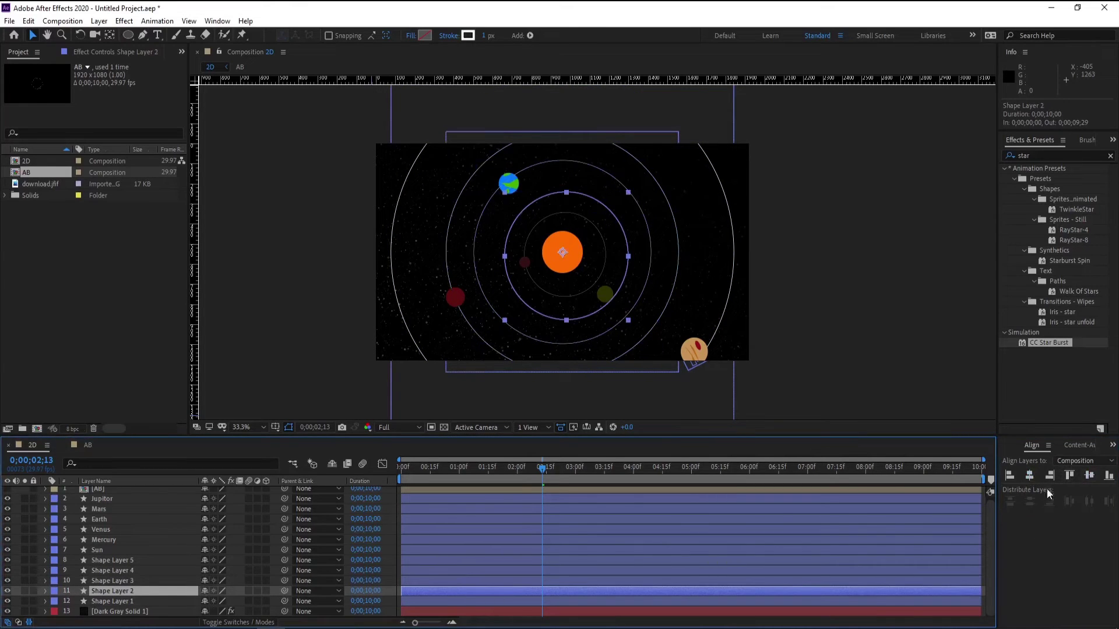
click(1029, 475)
click(1089, 475)
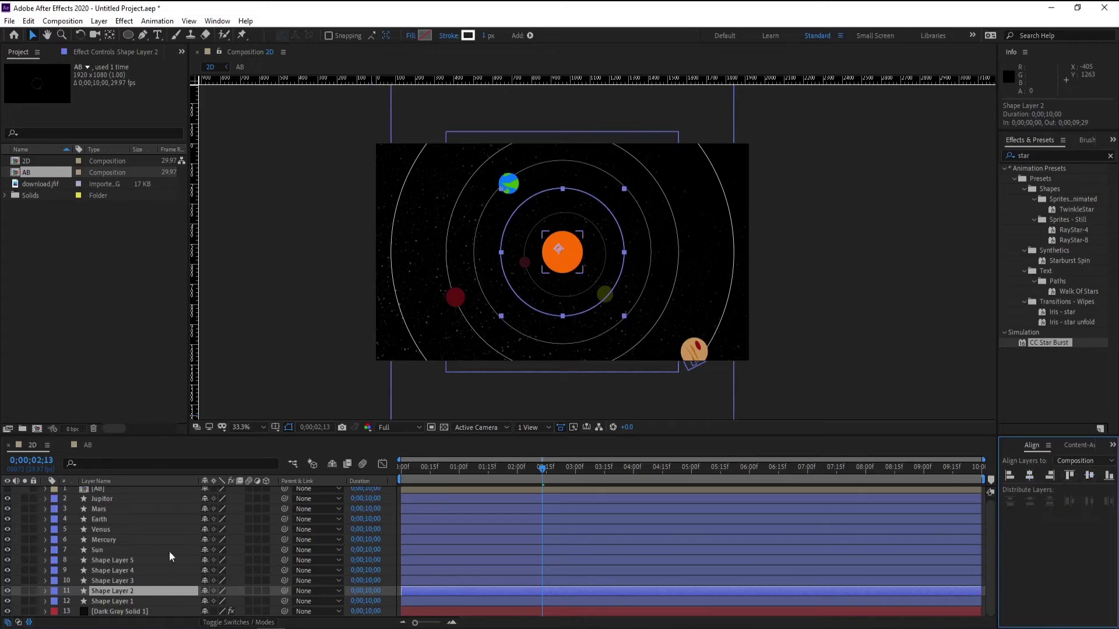
click(136, 602)
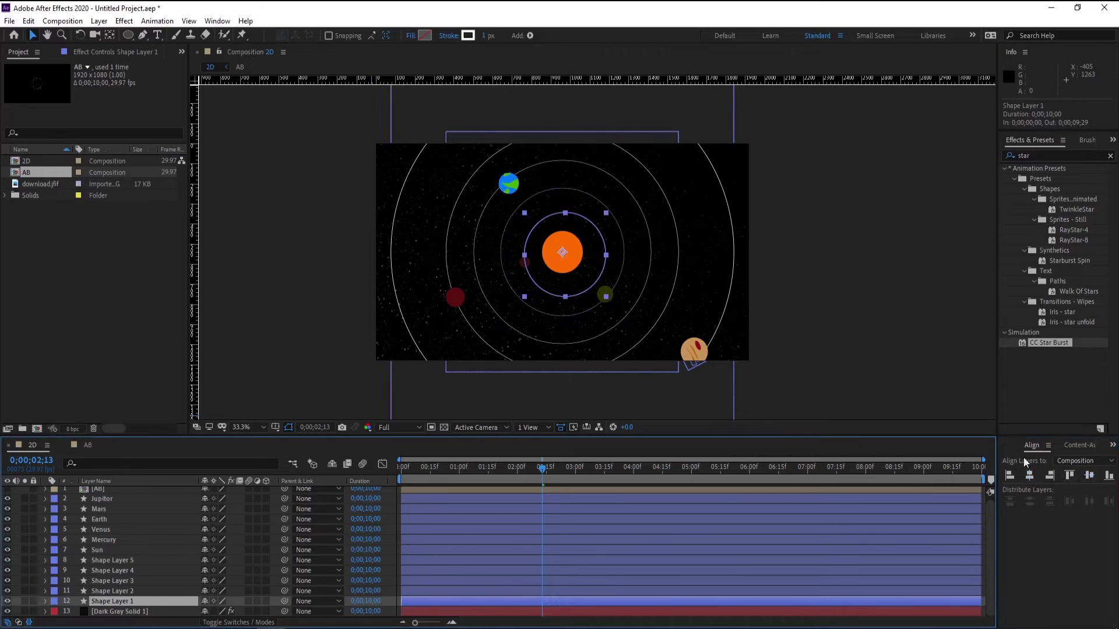
click(1090, 475)
click(390, 542)
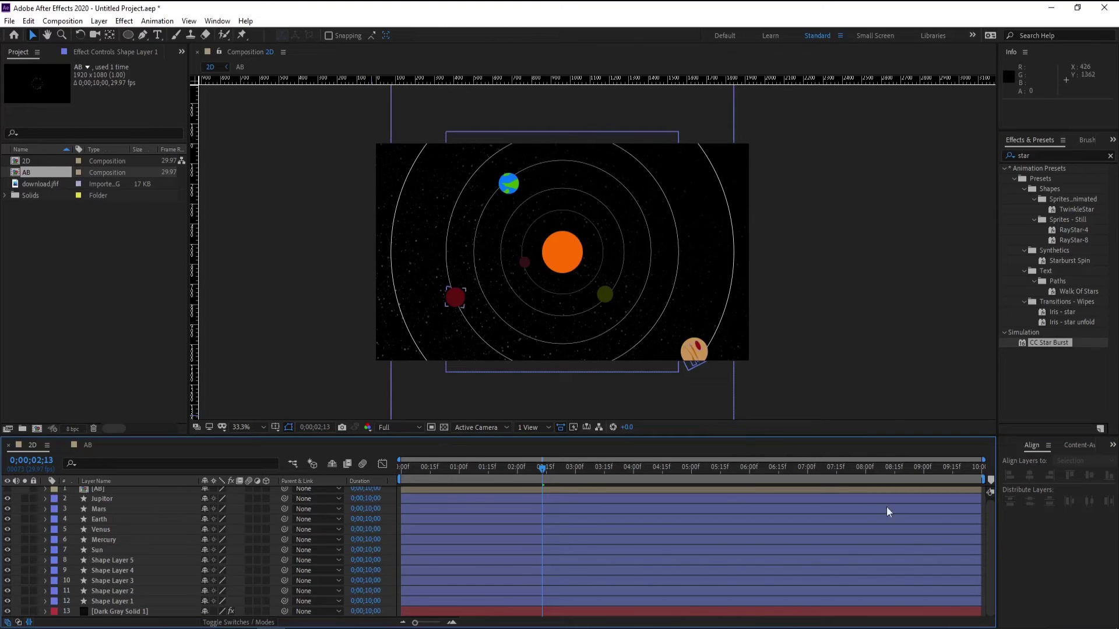
scroll(995, 533, up, 1)
click(112, 522)
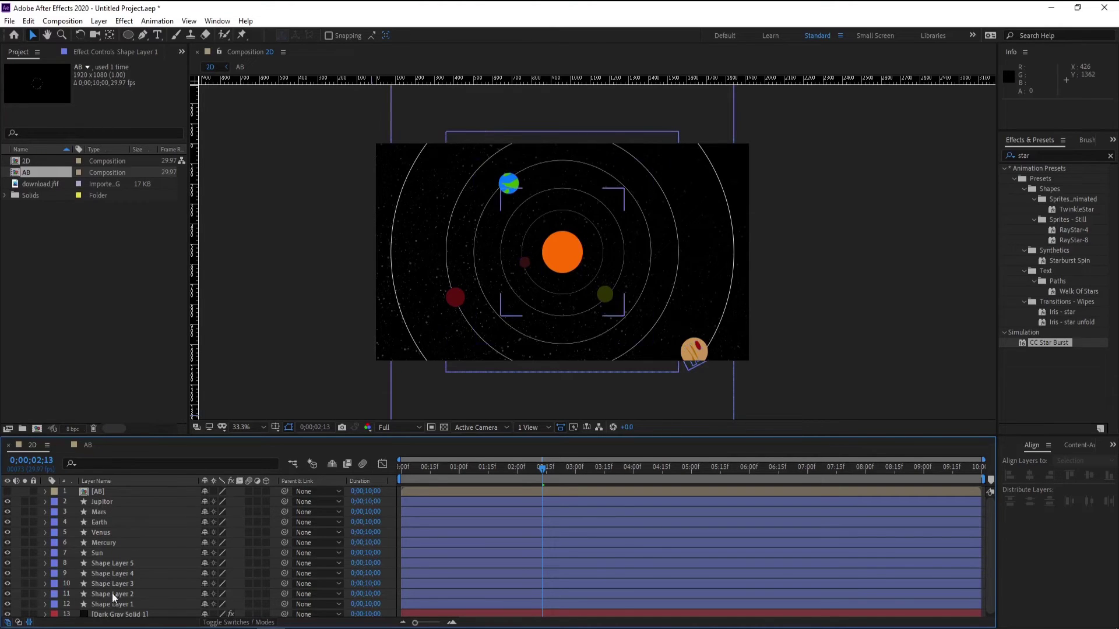
Apply a Glow effect to the Sun and widen its radius to about 27.
click(110, 552)
click(1015, 156)
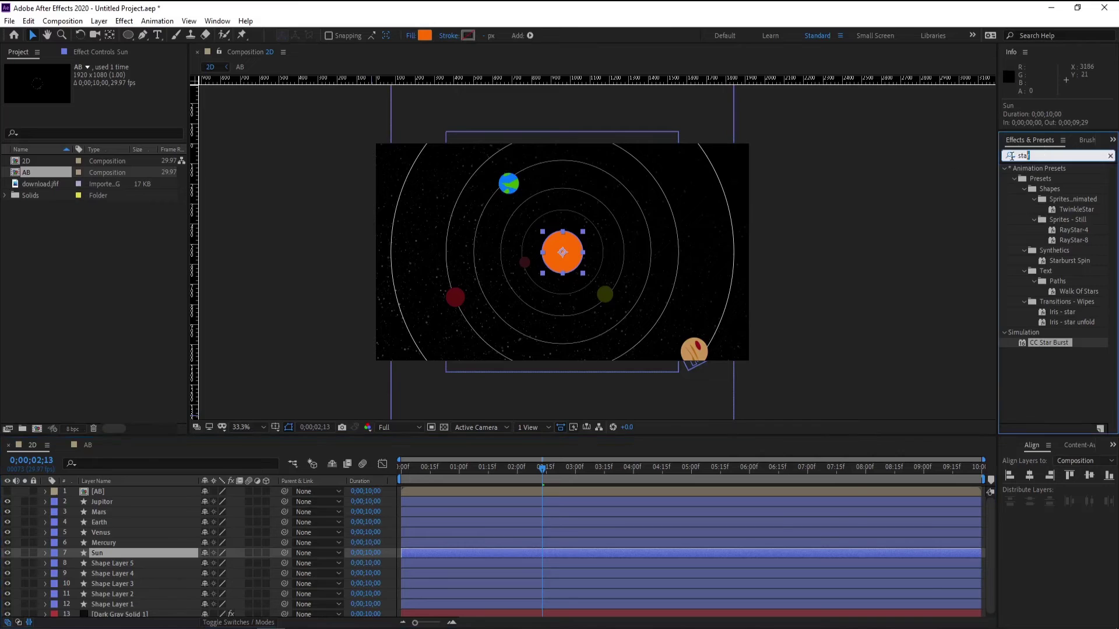
text(glow)
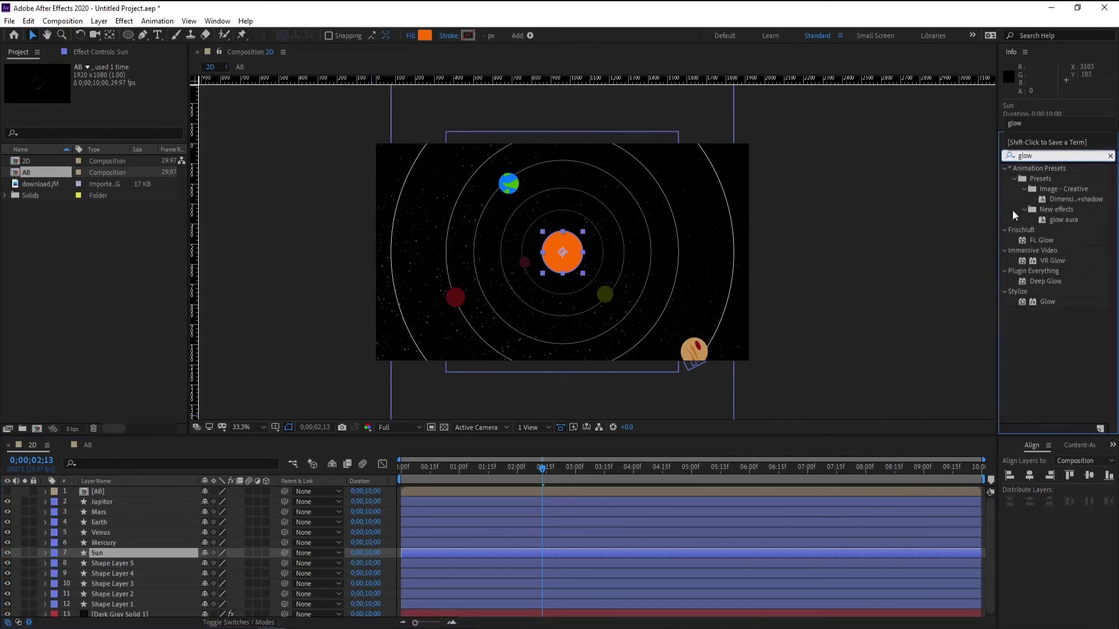
drag(1044, 303, 119, 549)
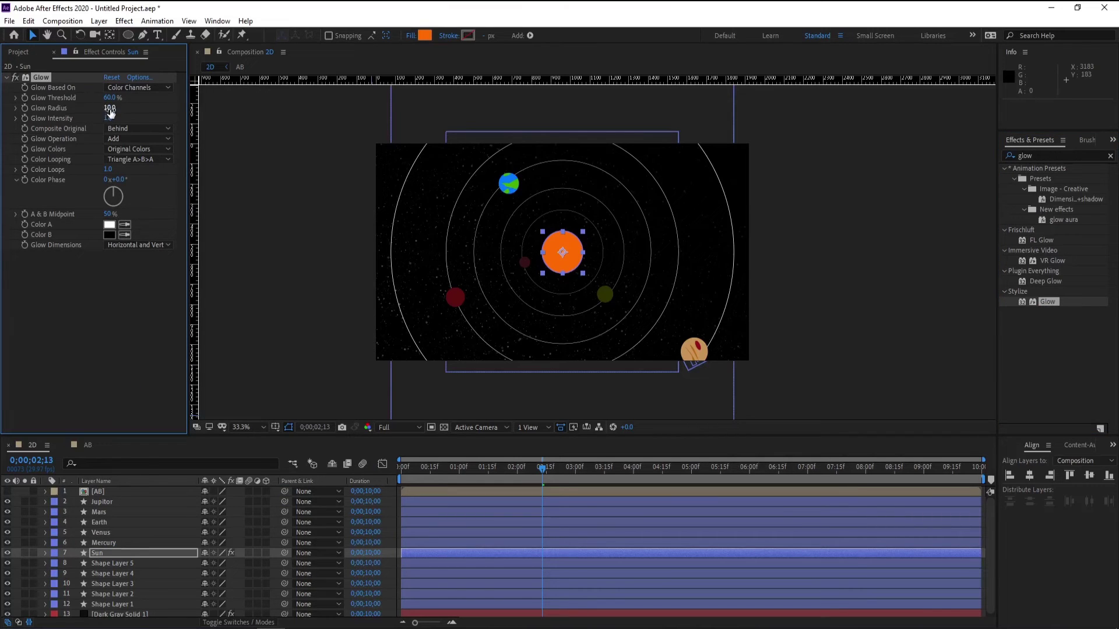
click(106, 562)
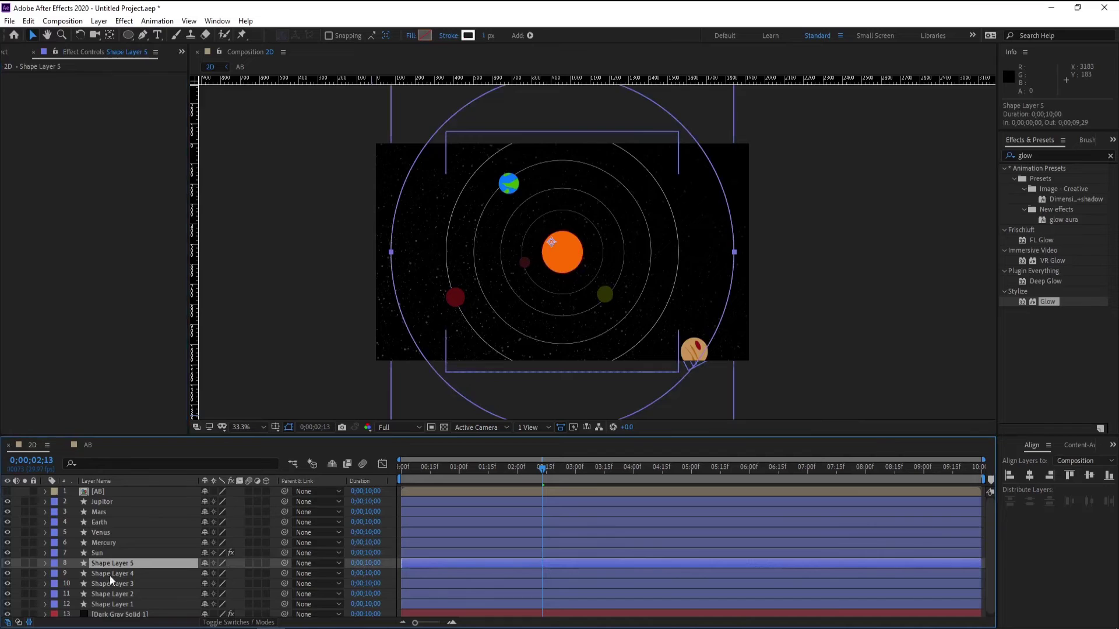
click(112, 603)
click(112, 553)
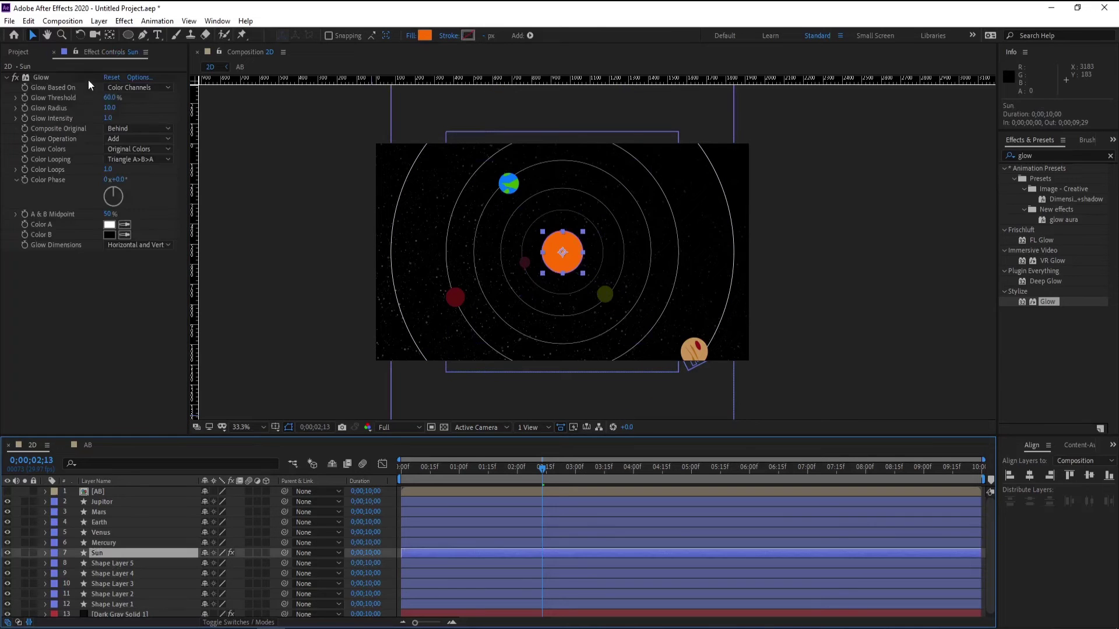
drag(112, 106, 118, 105)
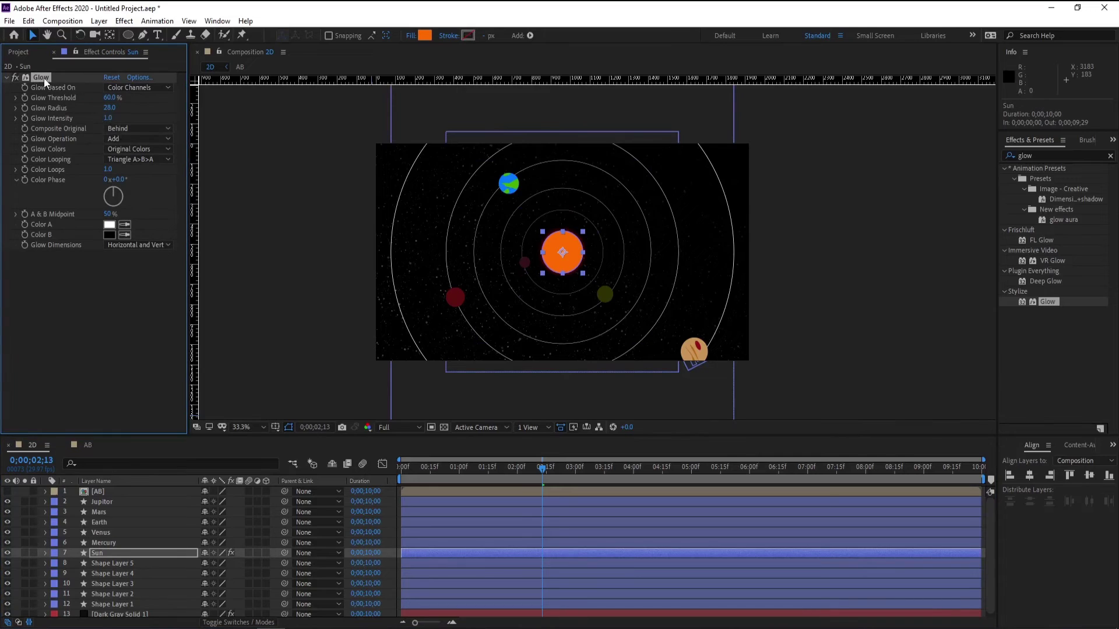
Duplicate the Glow twice, enlarging Glow 2's radius and setting Glow 3's to 1000.
key(ctrl+d)
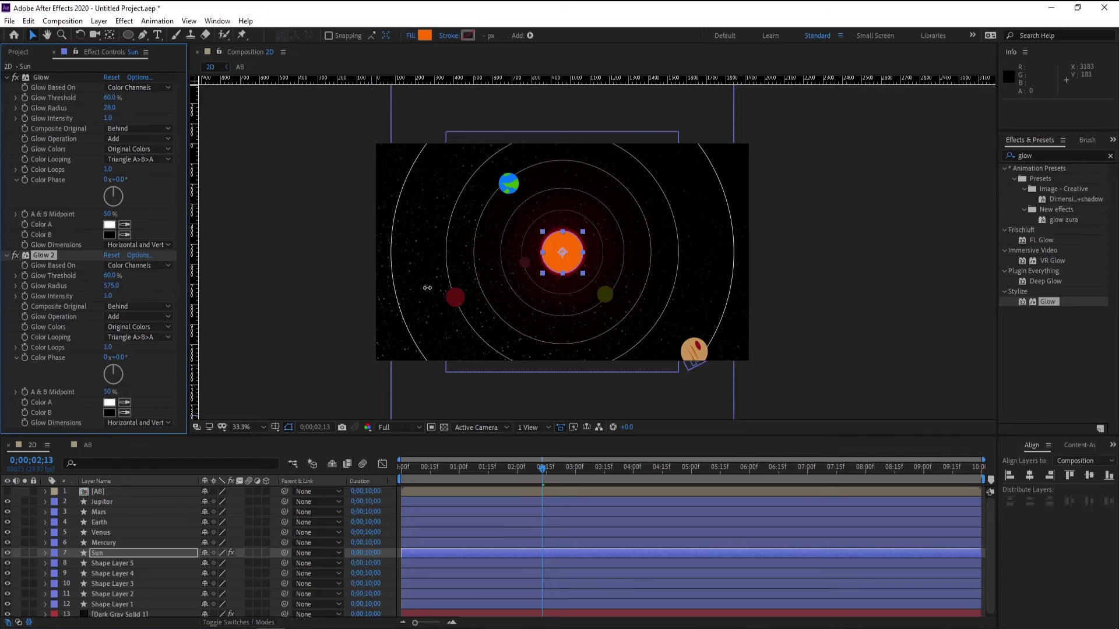
mouse_move(613, 286)
mouse_down()
mouse_move(489, 298)
mouse_move(537, 290)
mouse_move(789, 313)
mouse_move(432, 315)
mouse_up()
key(ctrl+d)
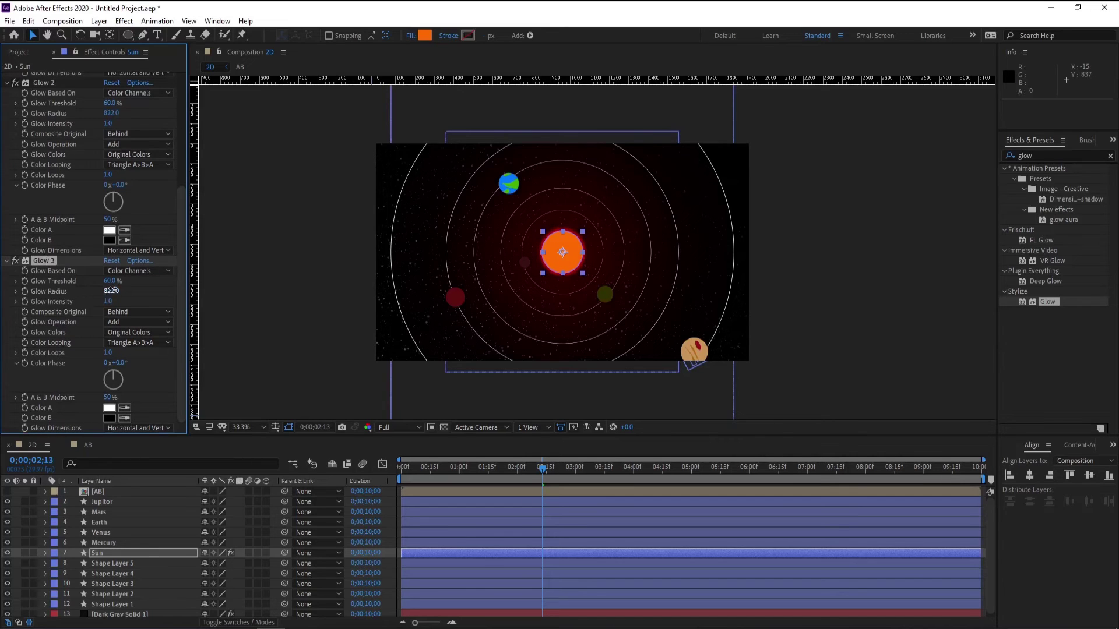
drag(111, 290, 617, 287)
click(393, 543)
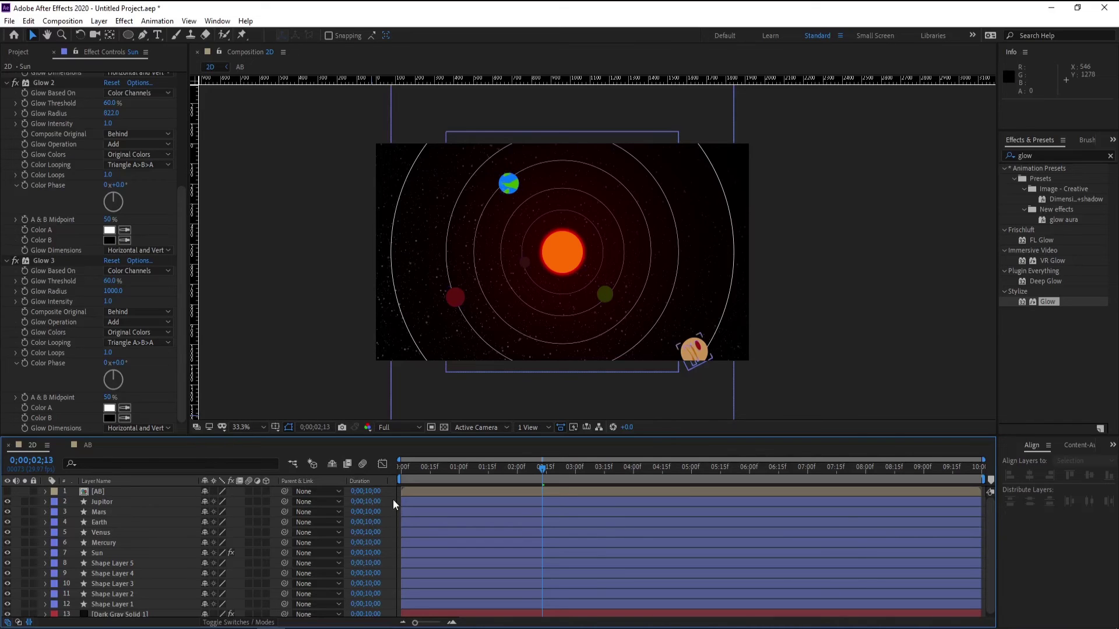
Set Shape Layer 5's scale to 230%, then fine-tune it down to 228%.
drag(415, 468, 355, 448)
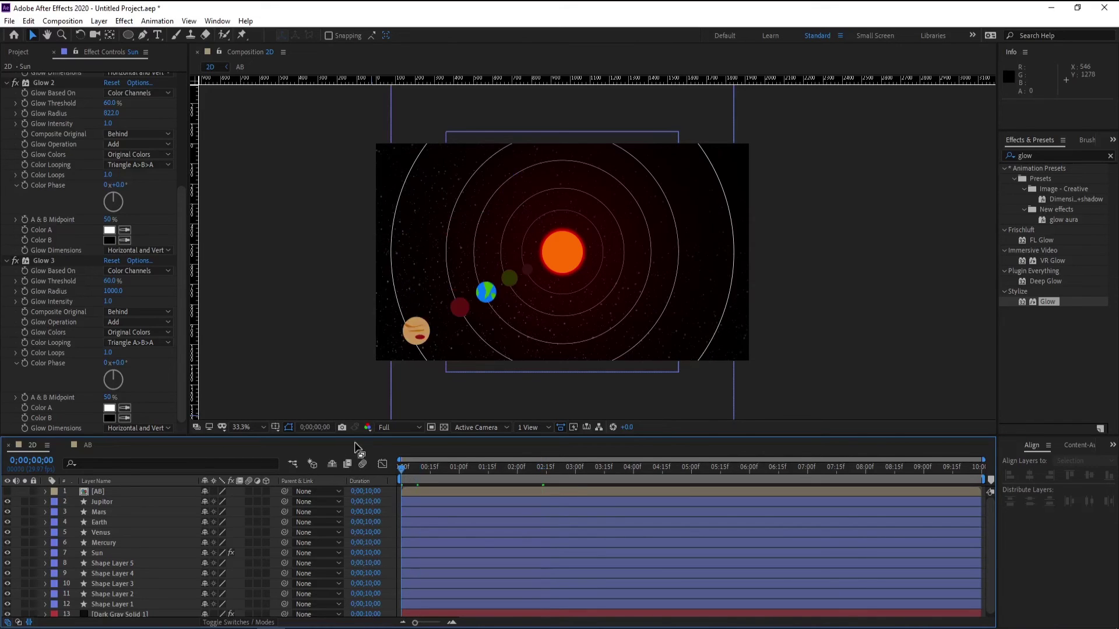
click(125, 563)
key(s)
click(220, 573)
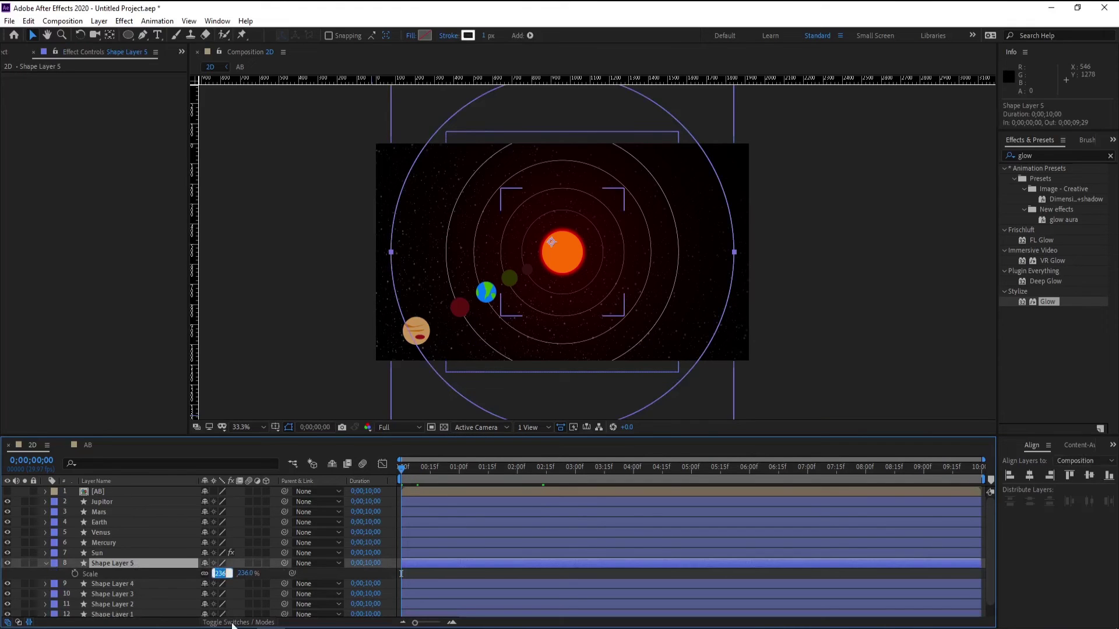
text(26)
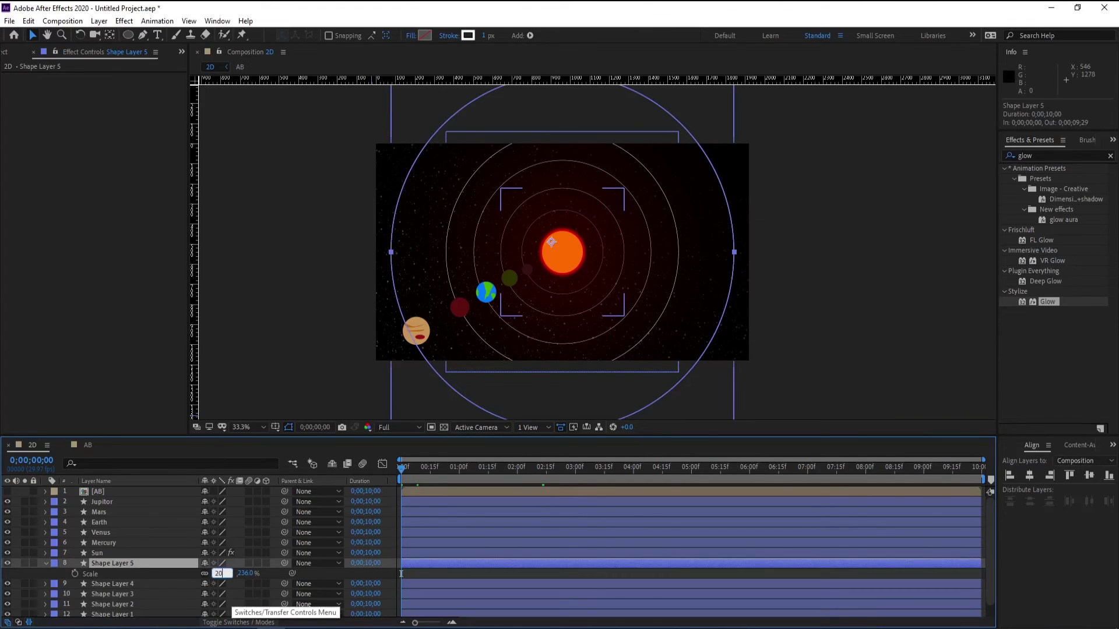
text(0)
key(Return)
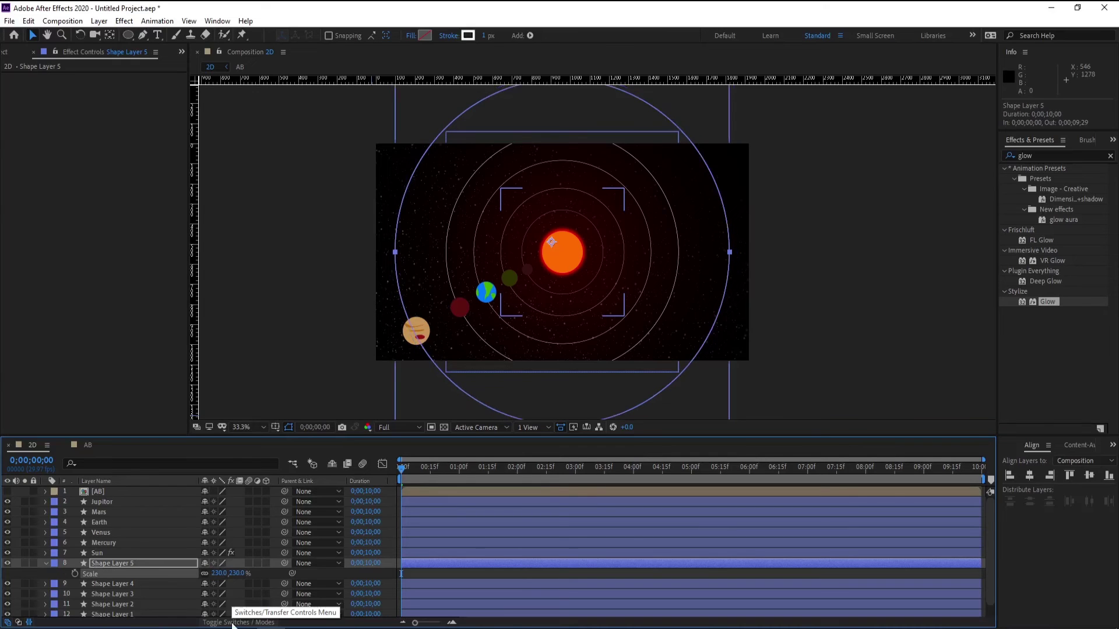
drag(220, 573, 217, 578)
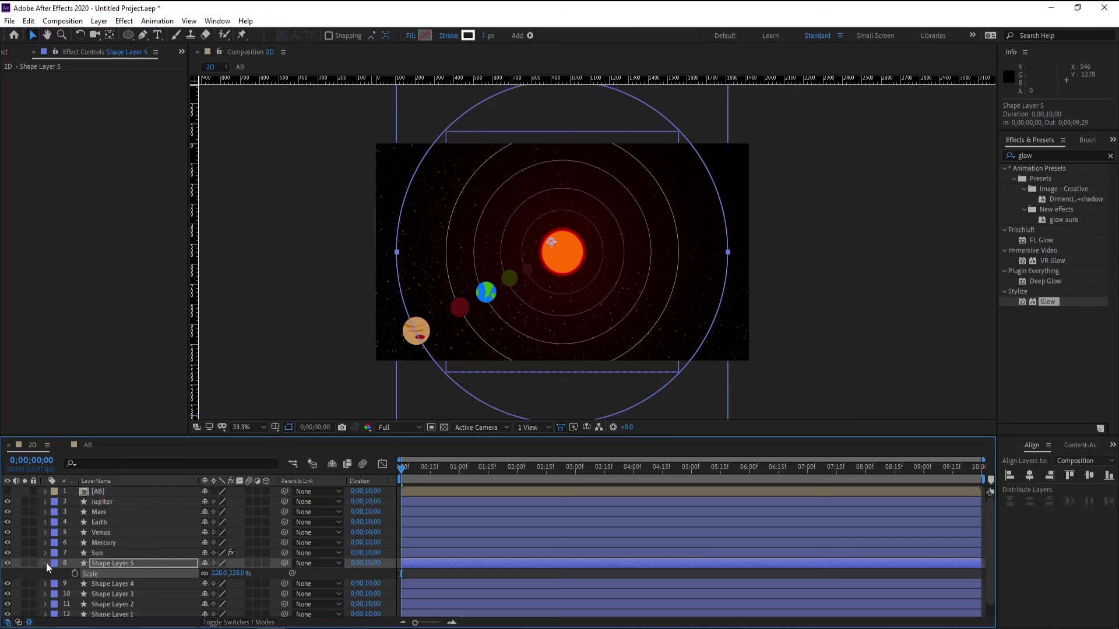
Scrub the timeline to watch the planets orbit the glowing sun.
click(46, 563)
click(391, 556)
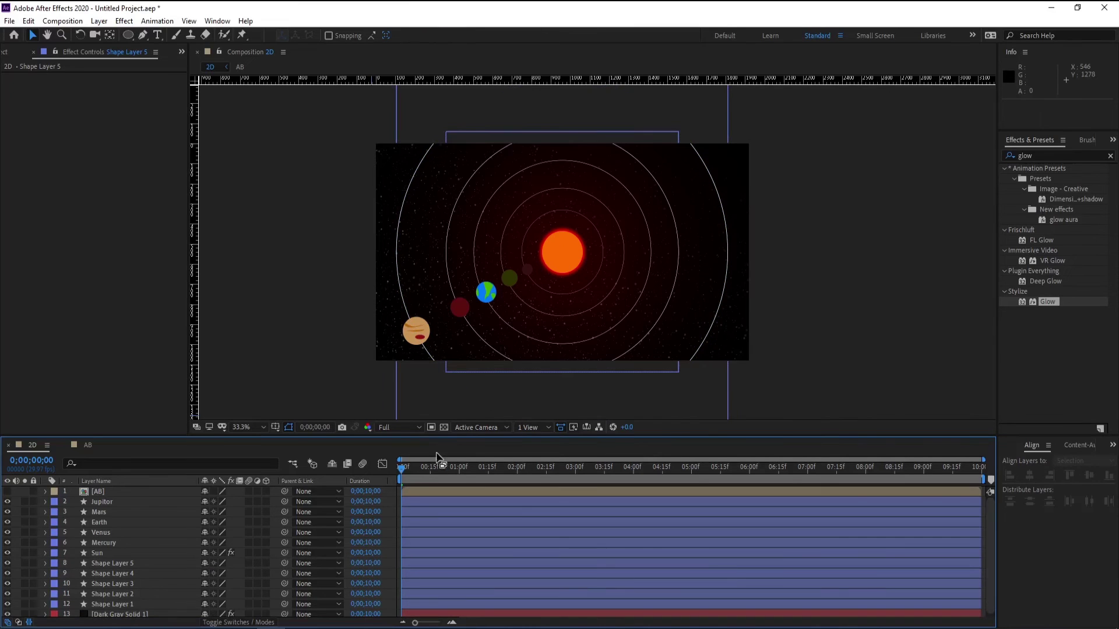
mouse_move(406, 475)
mouse_down()
mouse_move(966, 478)
mouse_move(316, 478)
mouse_up()
Lower Dark Gray Solid 1's CC Star Burst speed to 0.22 and scrub to check.
click(137, 615)
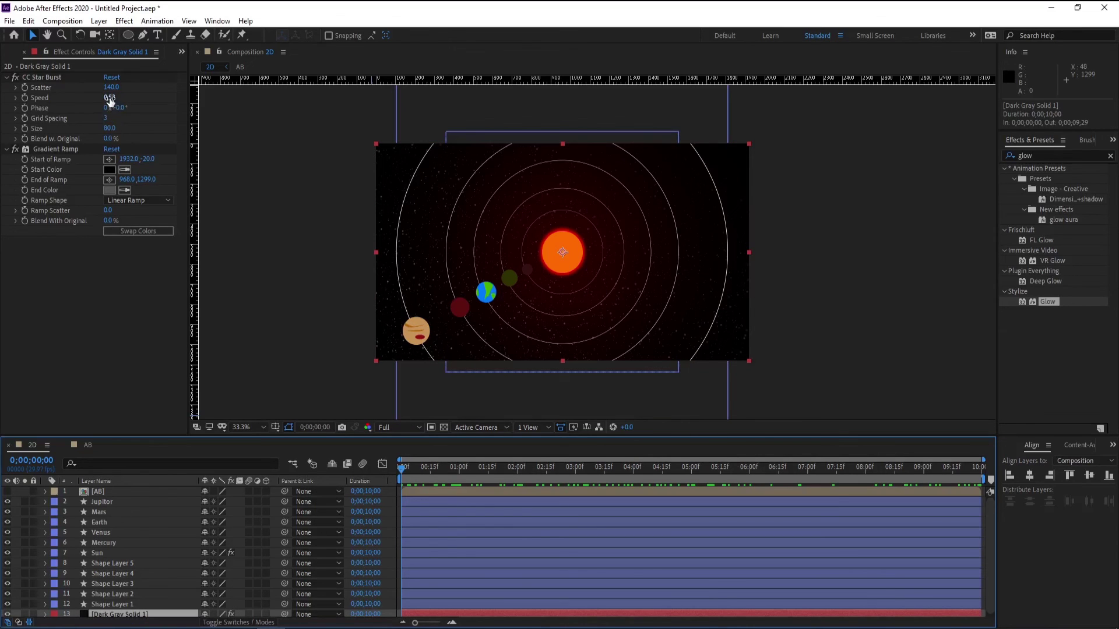
drag(105, 97, 101, 98)
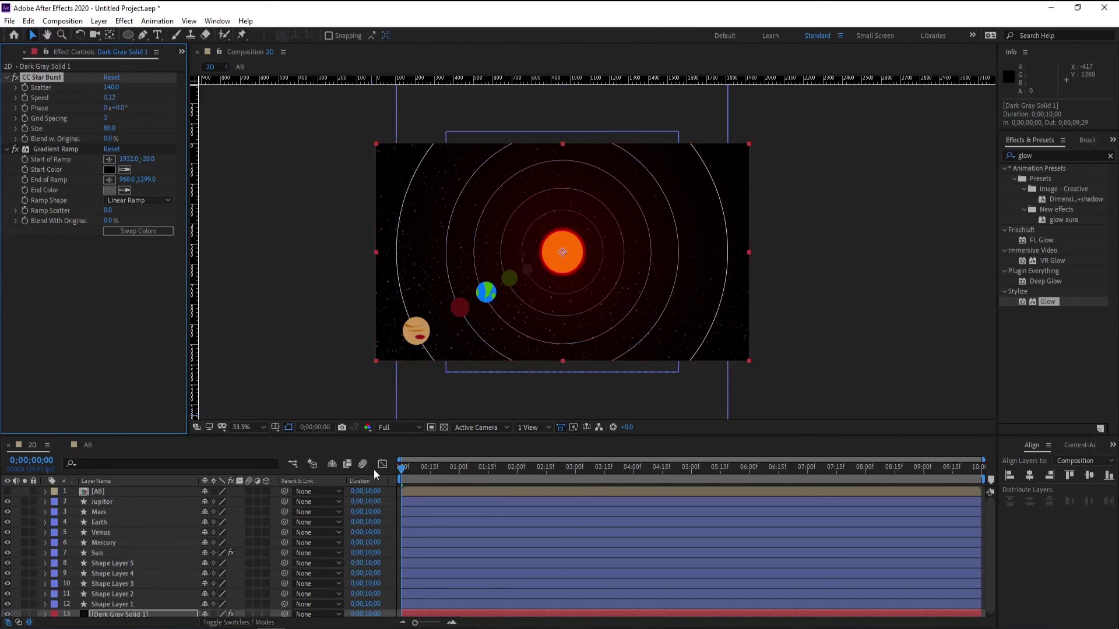
mouse_move(406, 468)
mouse_down()
mouse_move(510, 461)
mouse_move(273, 467)
mouse_up()
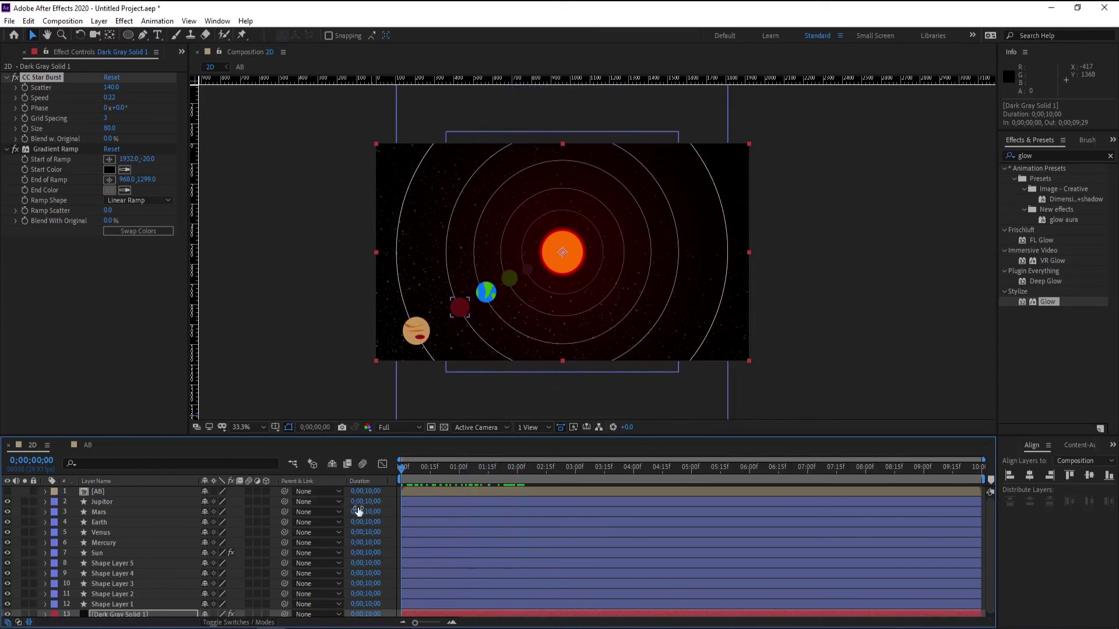
click(405, 427)
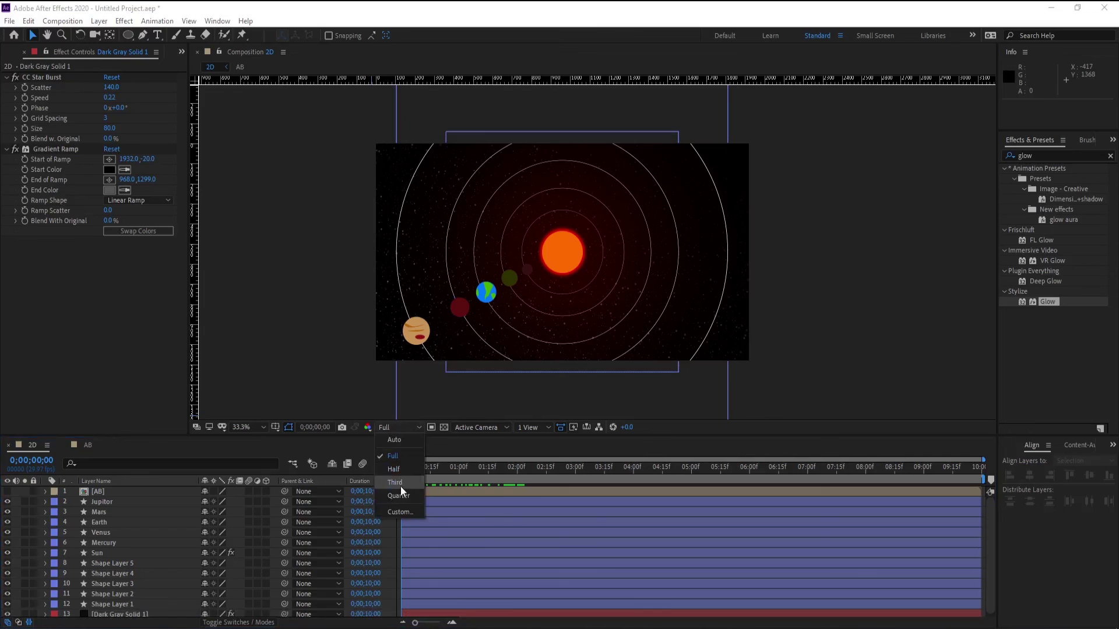
click(401, 430)
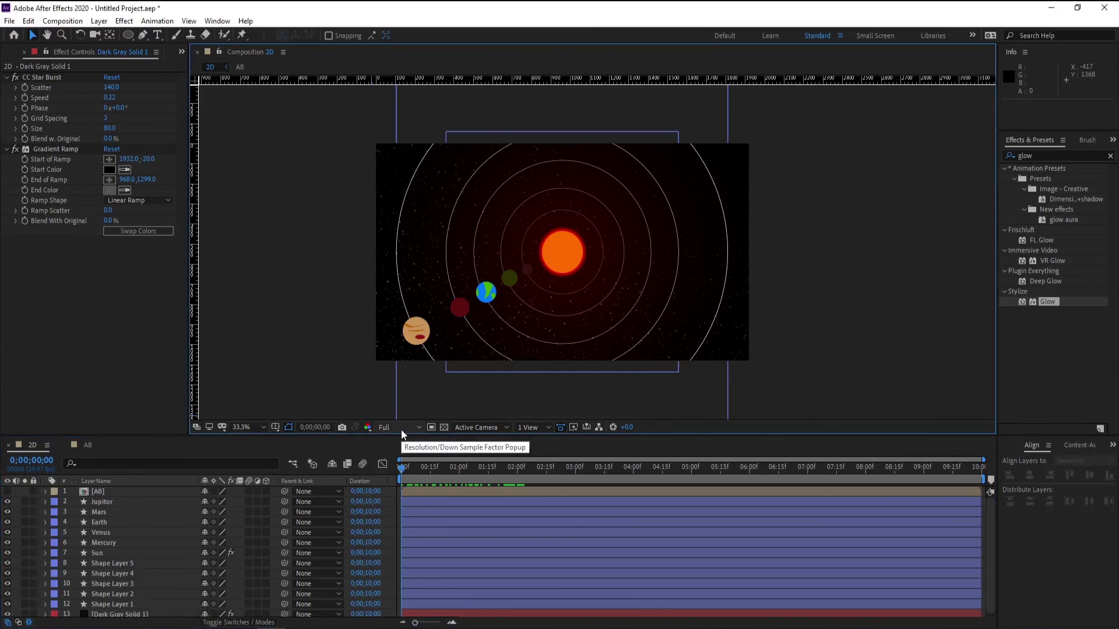